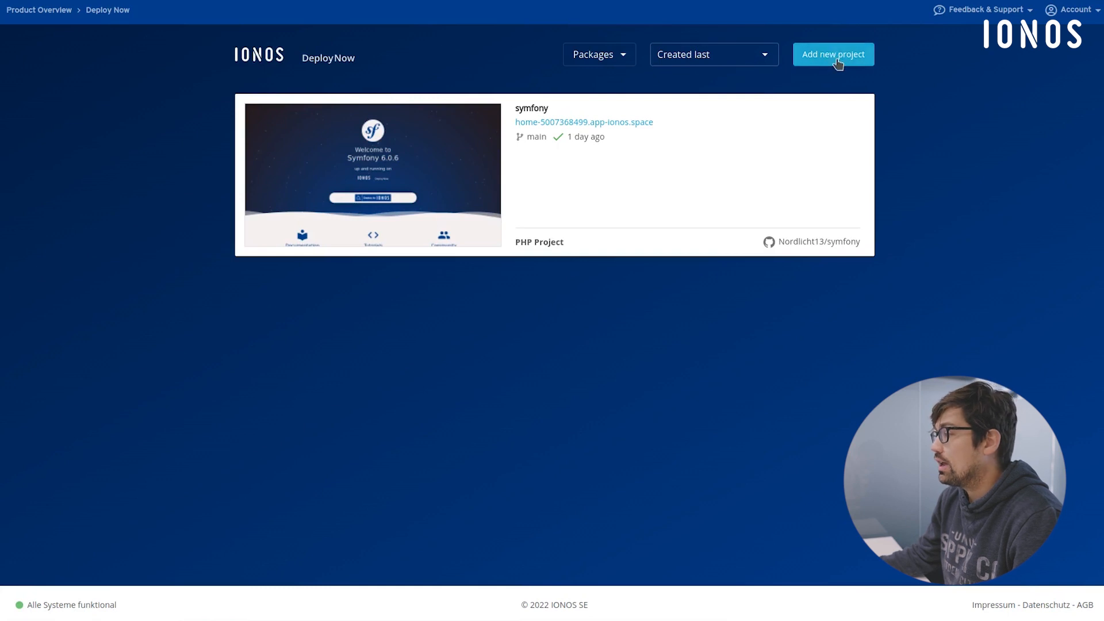
Start a new project with the confetti repository's main branch as deployment source and continue to the framework choice
click(835, 56)
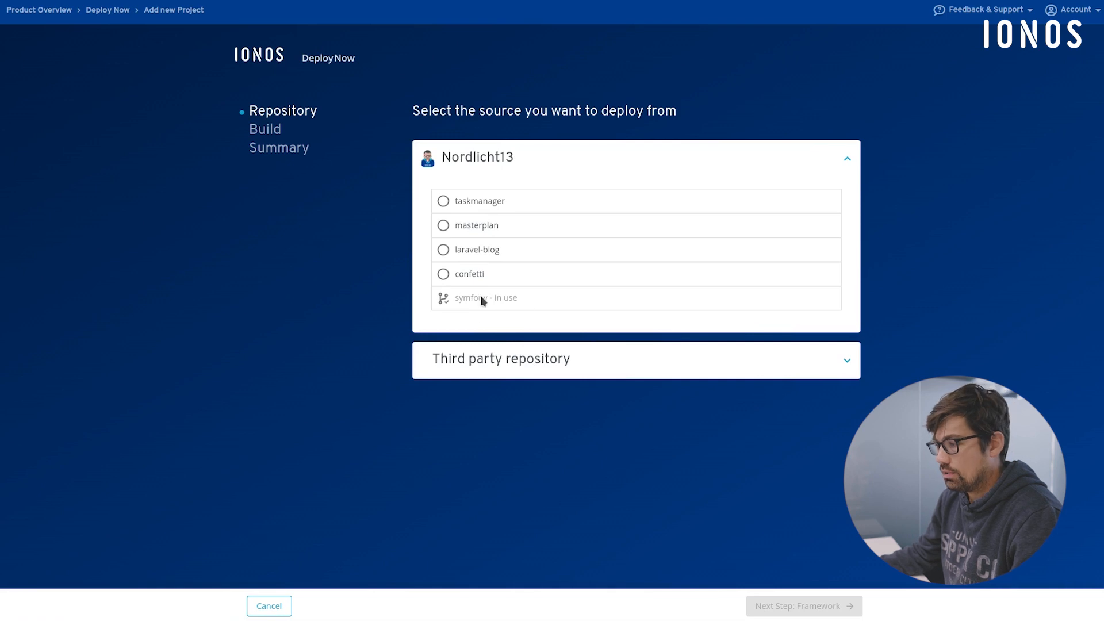
click(551, 361)
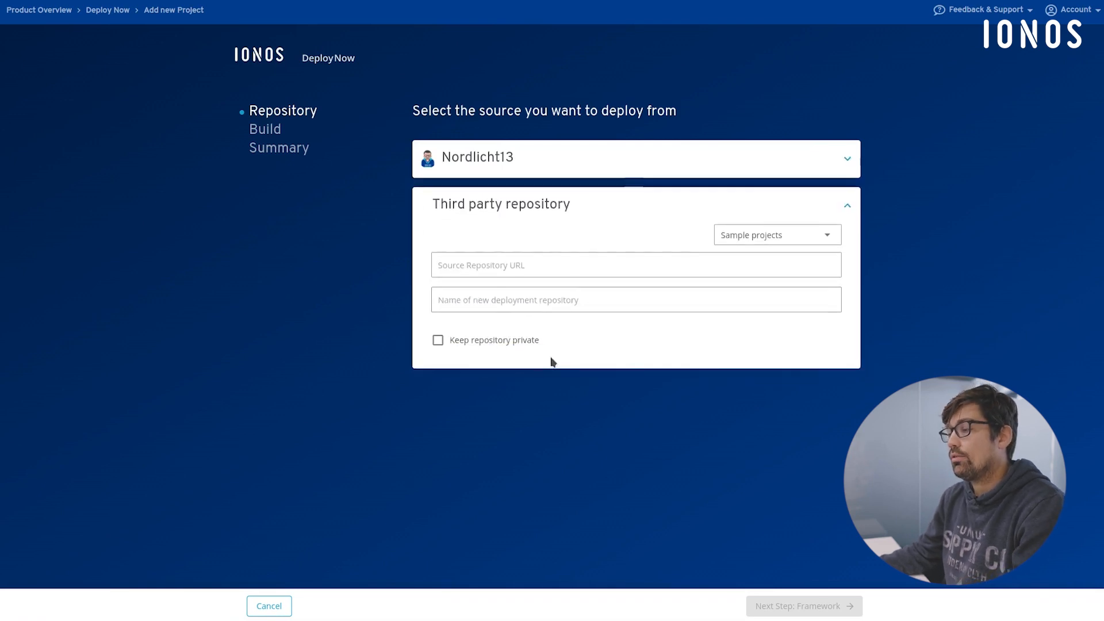
click(772, 238)
click(574, 266)
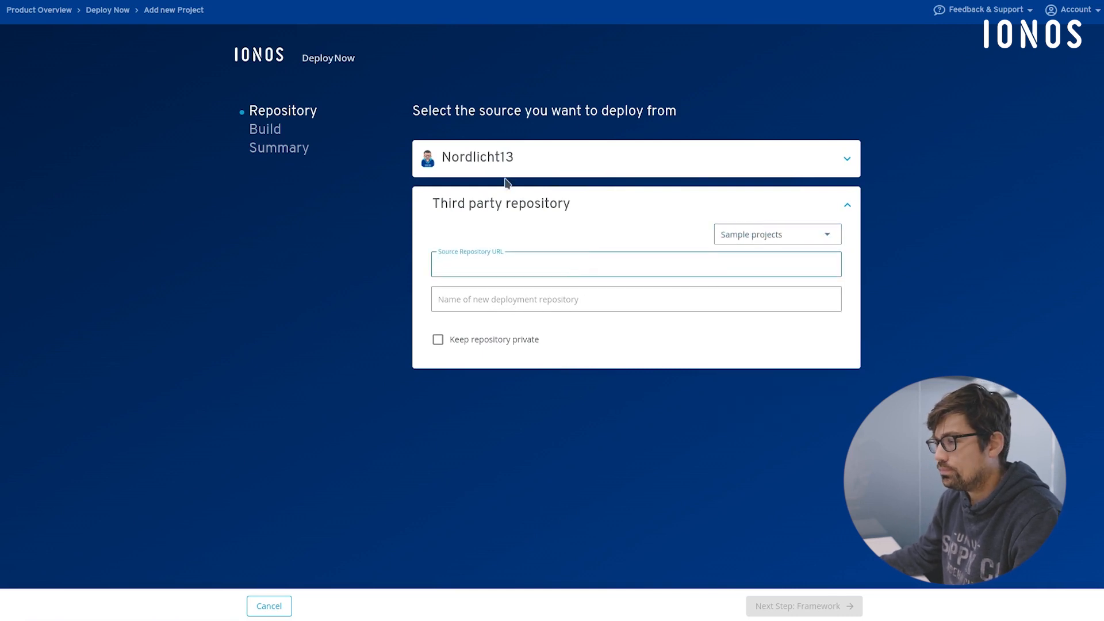
click(502, 158)
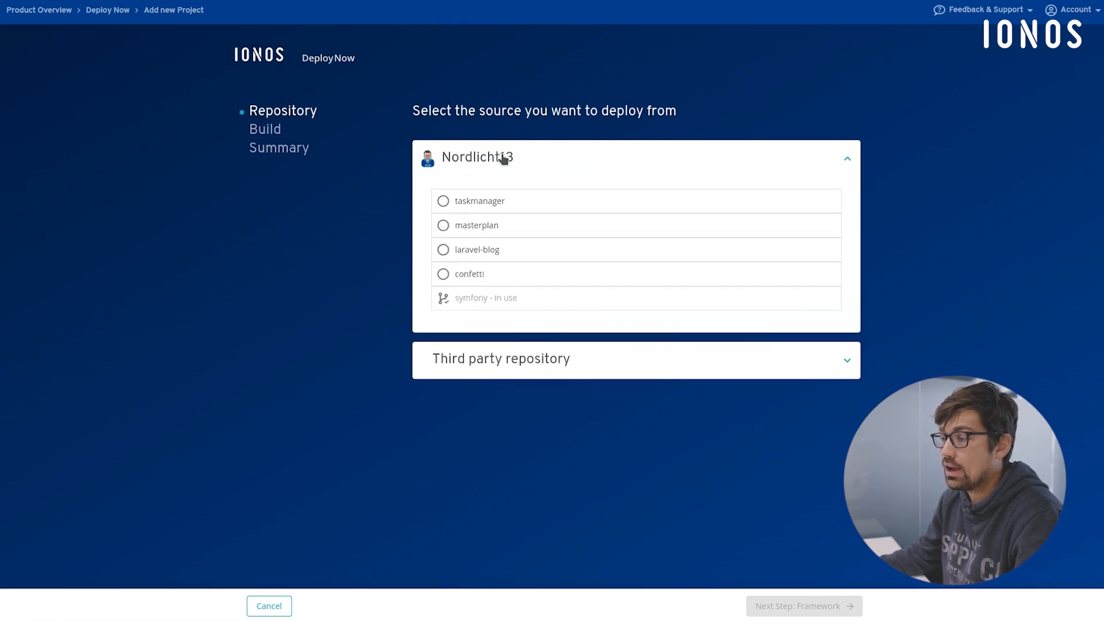
click(474, 275)
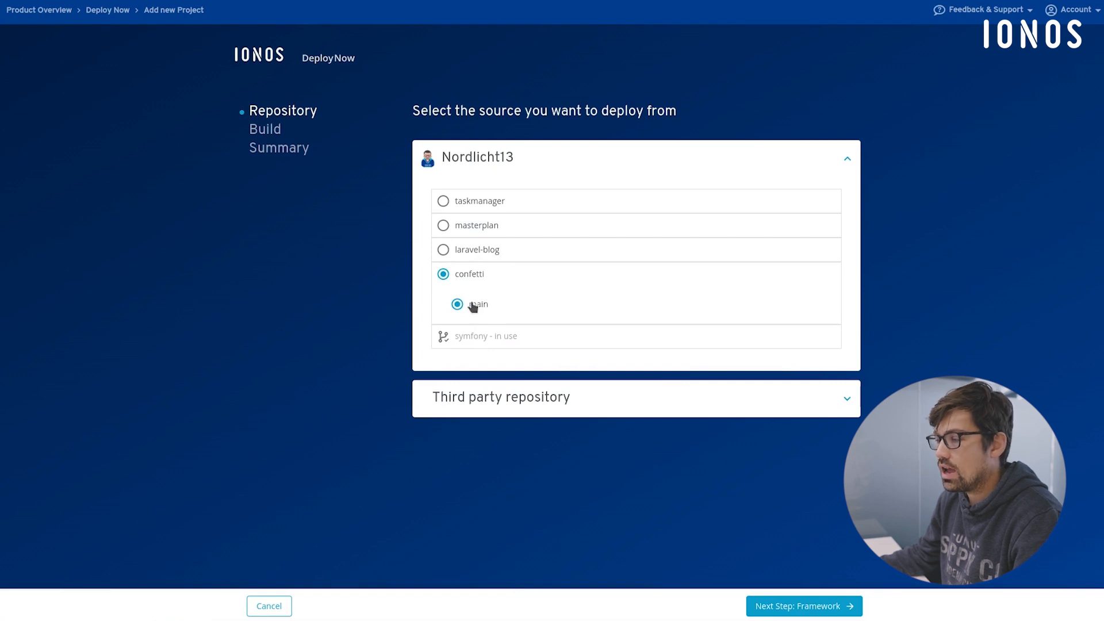
click(844, 607)
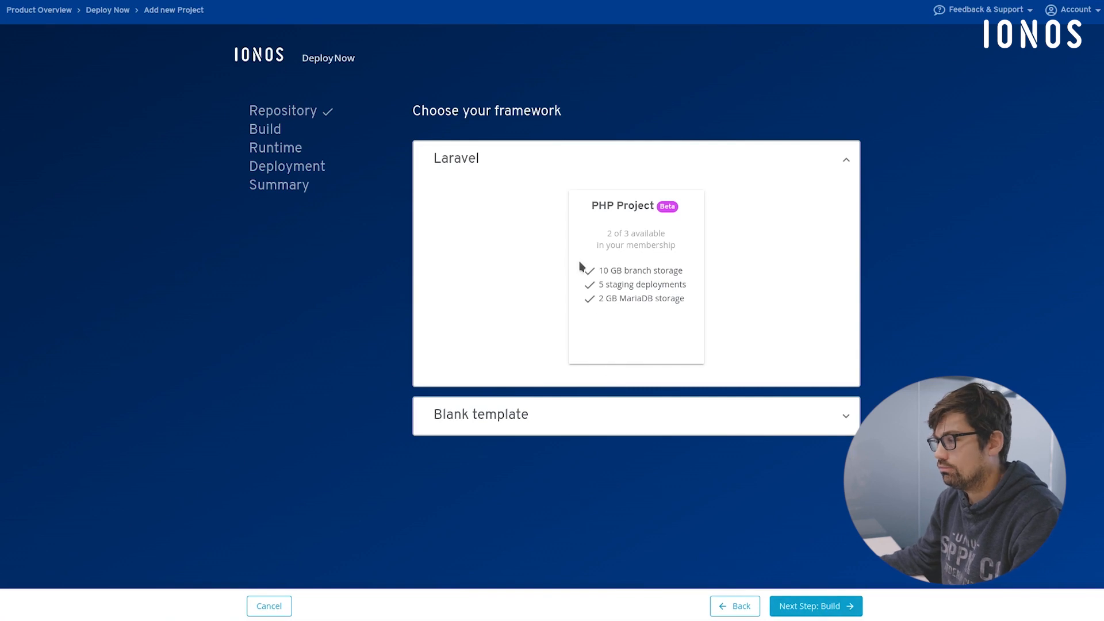
Keep Laravel with its PHP Project as the framework after checking the blank template options, and proceed to the build steps
click(597, 408)
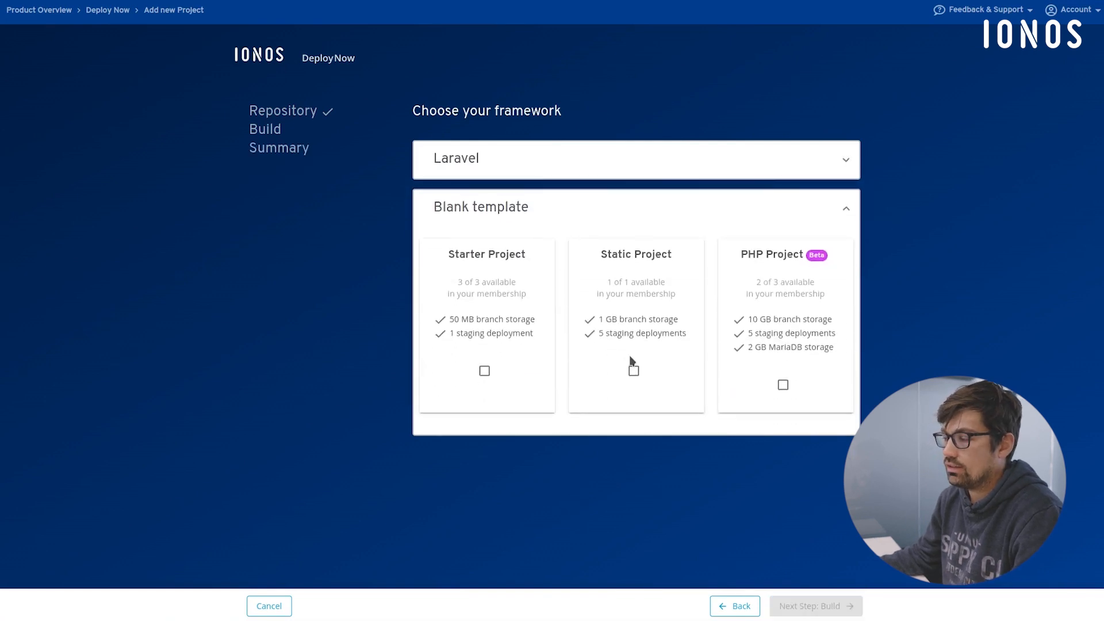
click(564, 158)
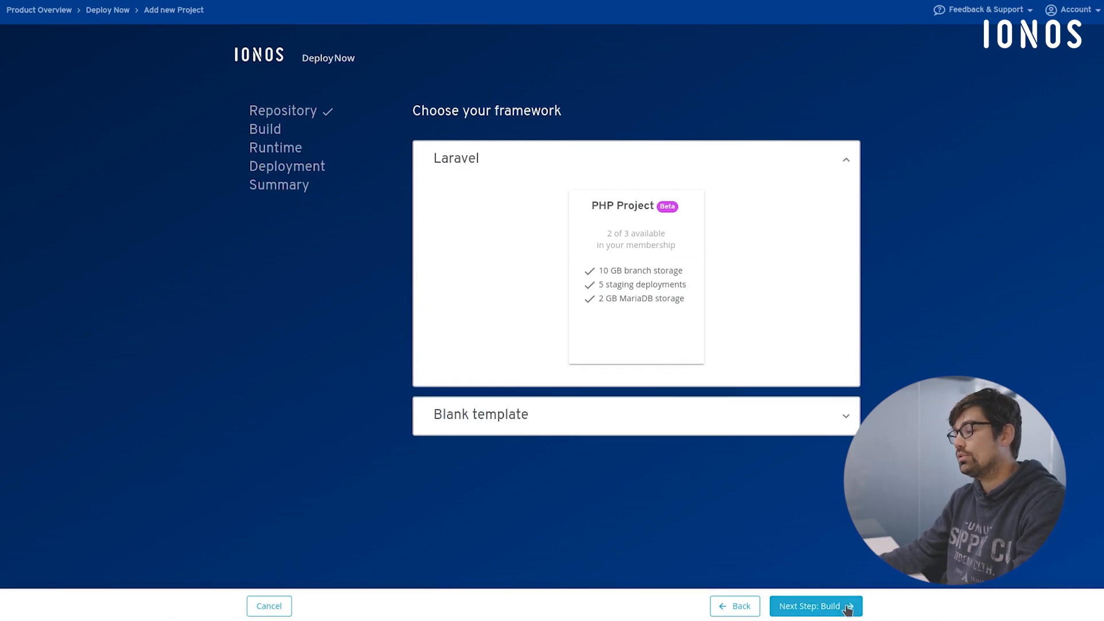
click(848, 608)
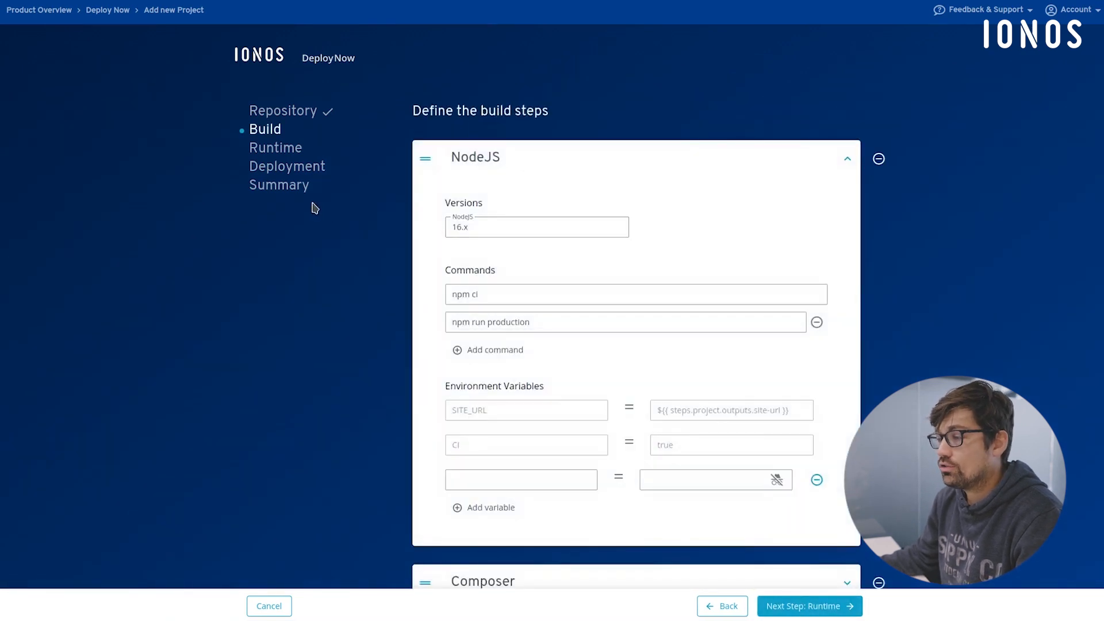
Examine the version, commands and environment variables of the NodeJS build step
scroll(310, 209, down, 1)
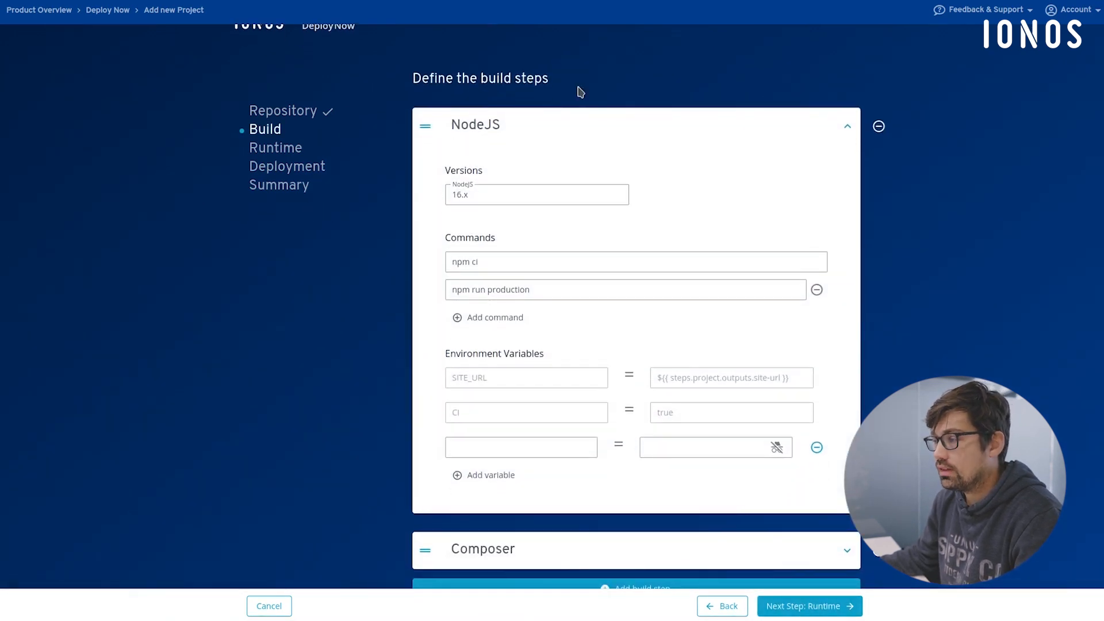
click(487, 127)
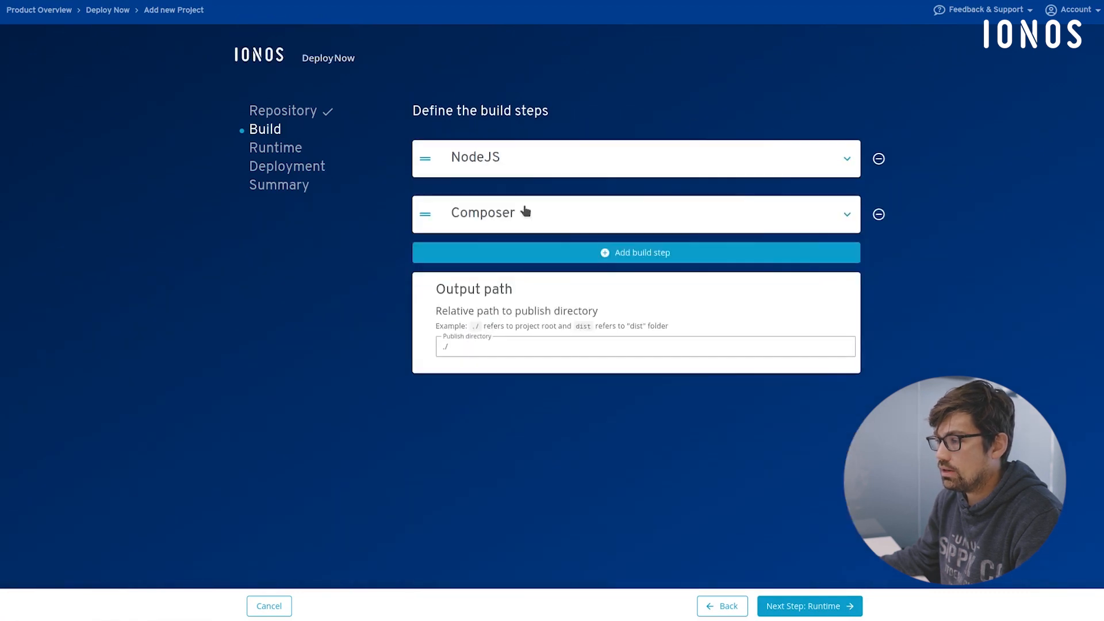
click(509, 159)
scroll(622, 257, down, 5)
scroll(506, 103, up, 2)
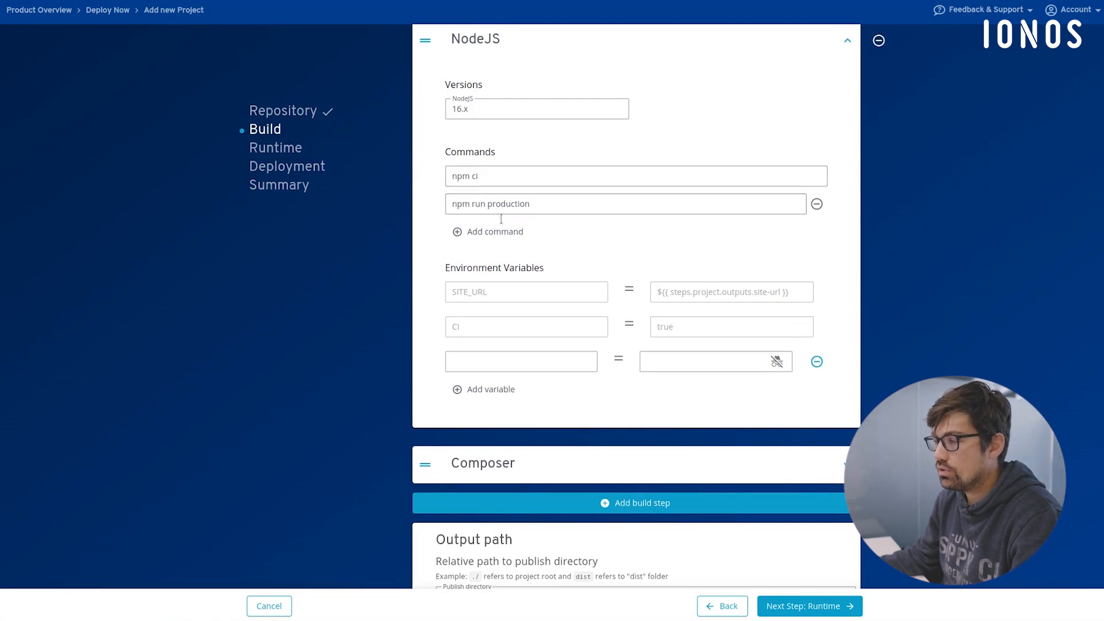
click(505, 236)
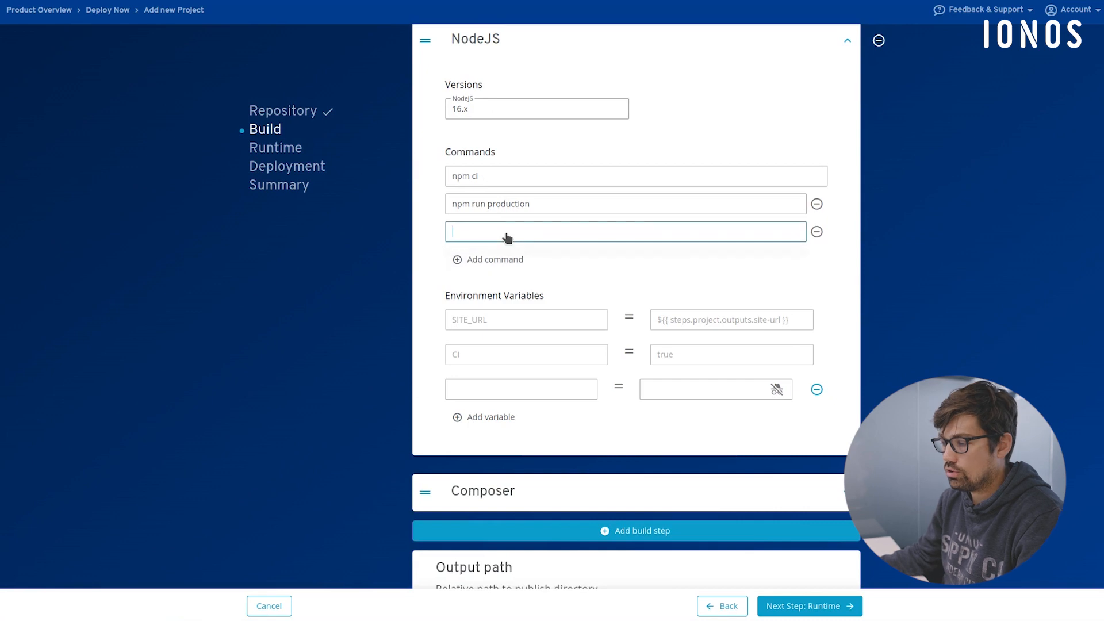
text(n)
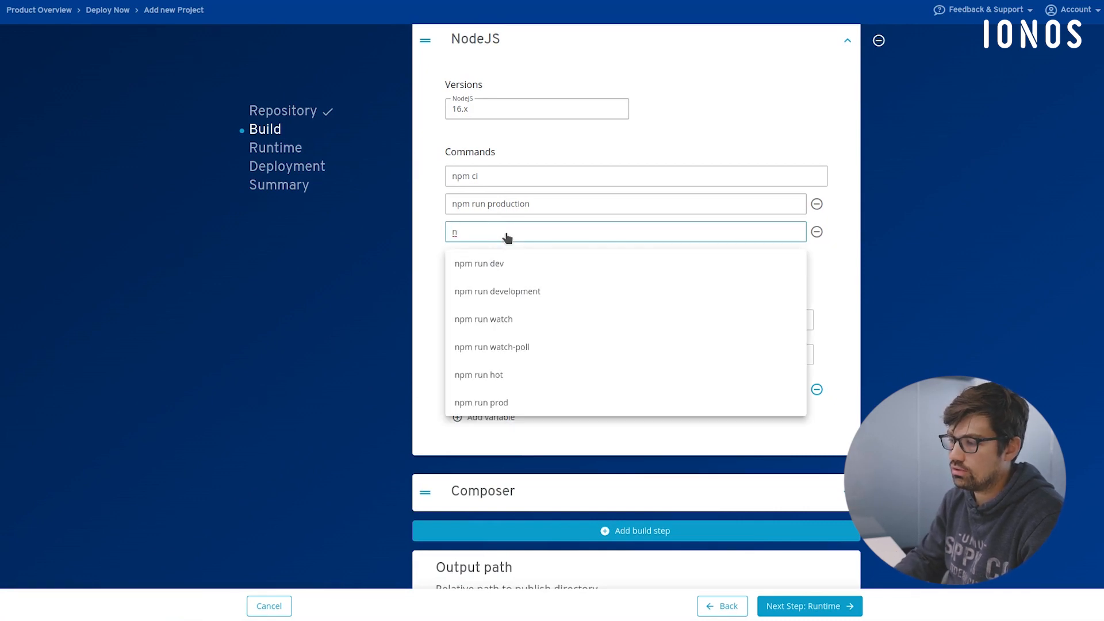
key(BackSpace)
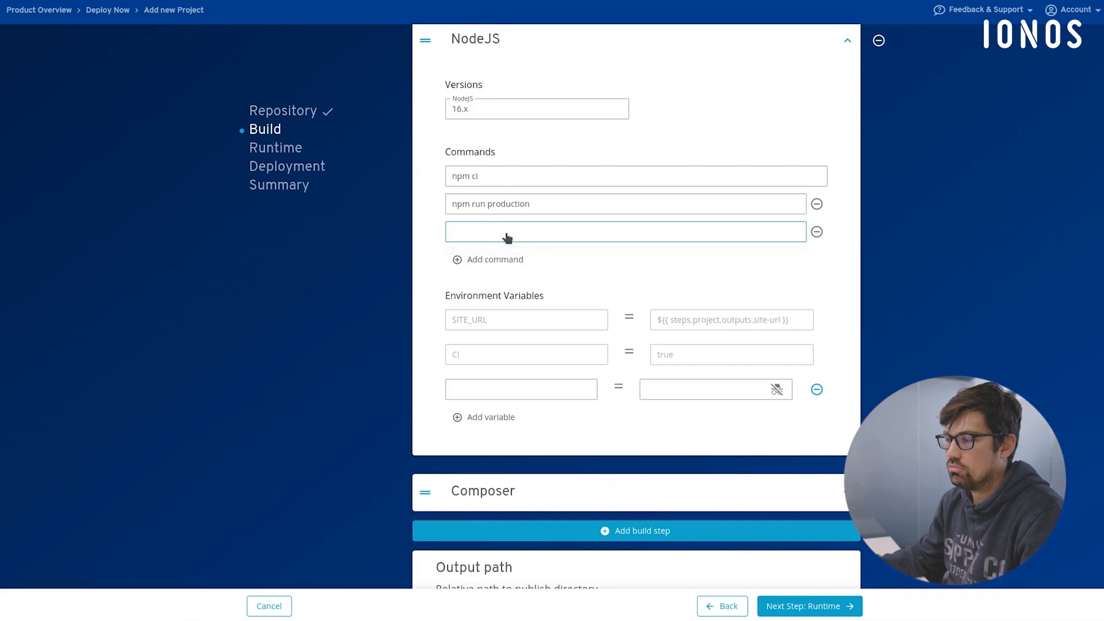
click(817, 232)
Set the PHP version of the Composer build step to 8.1
scroll(517, 248, down, 1)
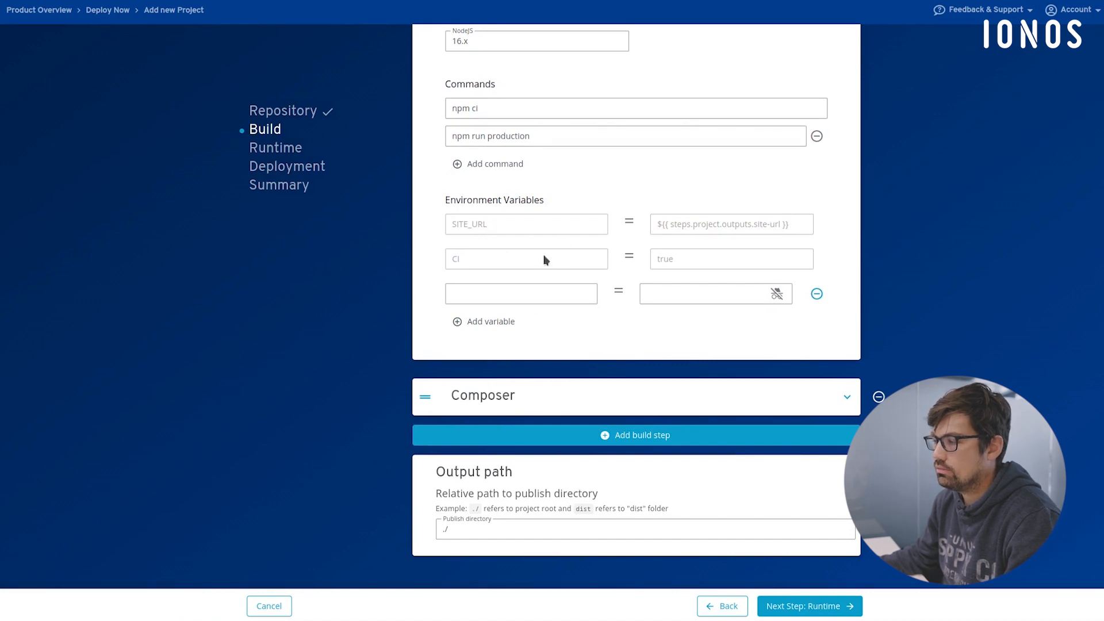
scroll(538, 231, down, 1)
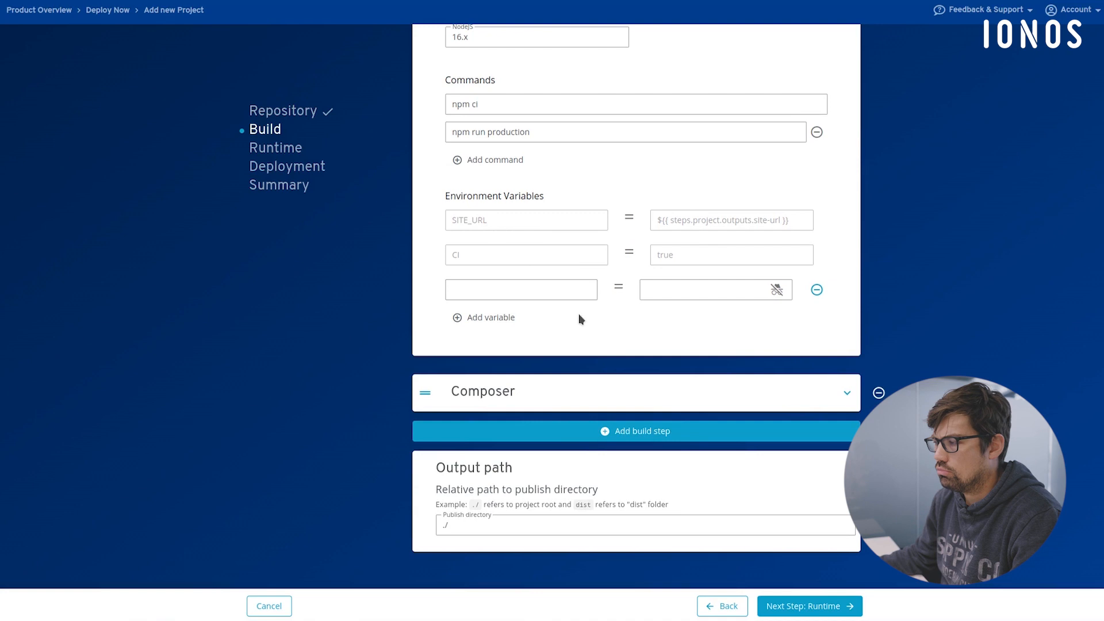
scroll(580, 318, up, 3)
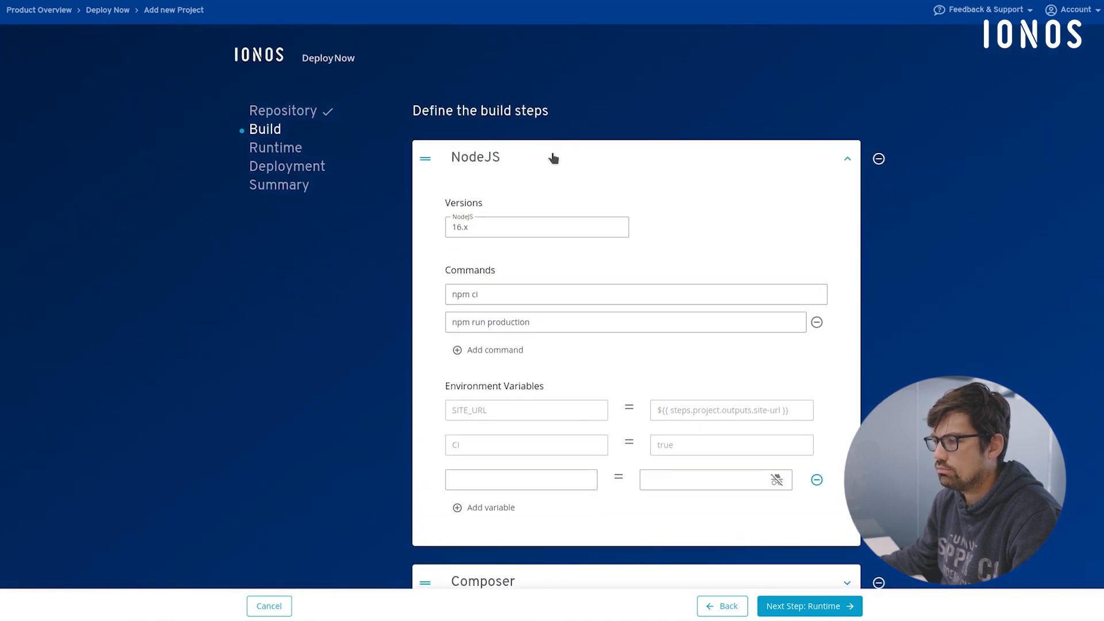
click(553, 159)
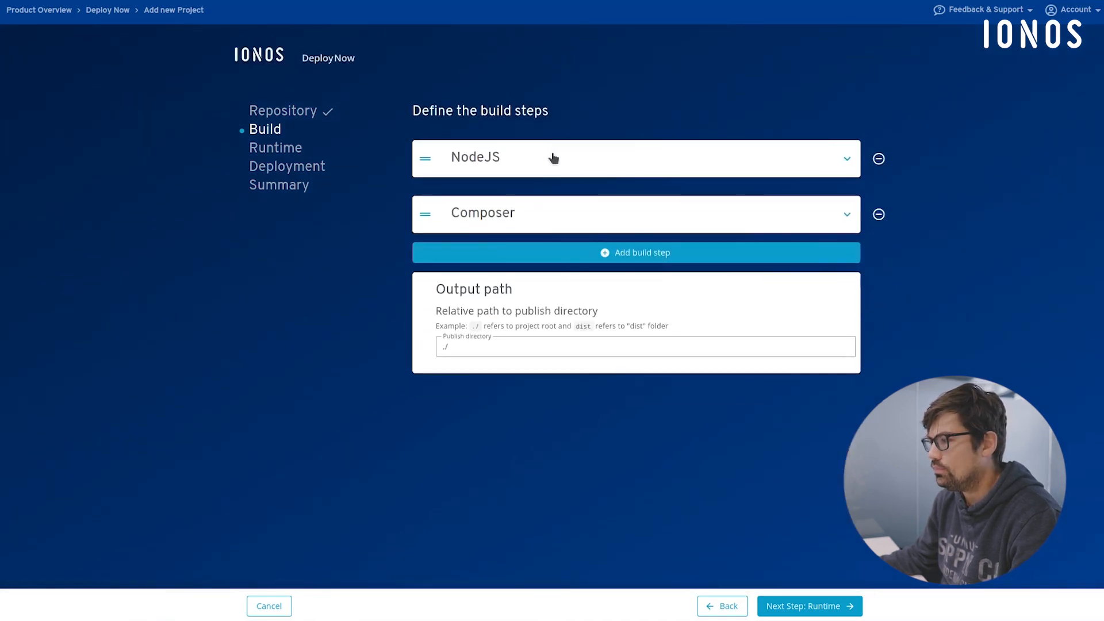
click(568, 220)
scroll(298, 320, down, 3)
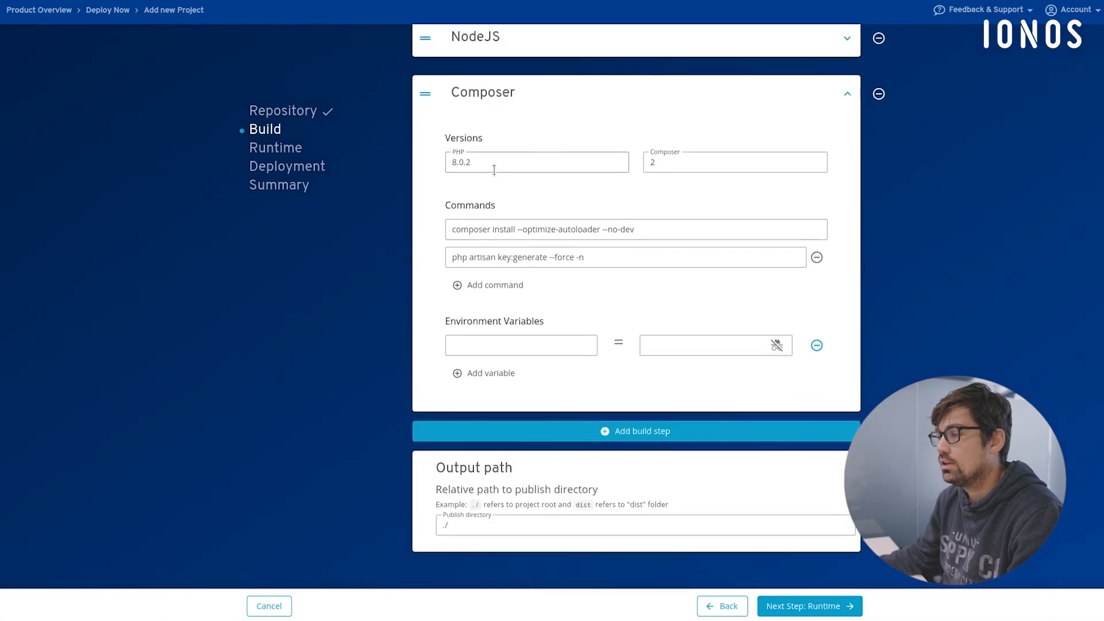
click(493, 164)
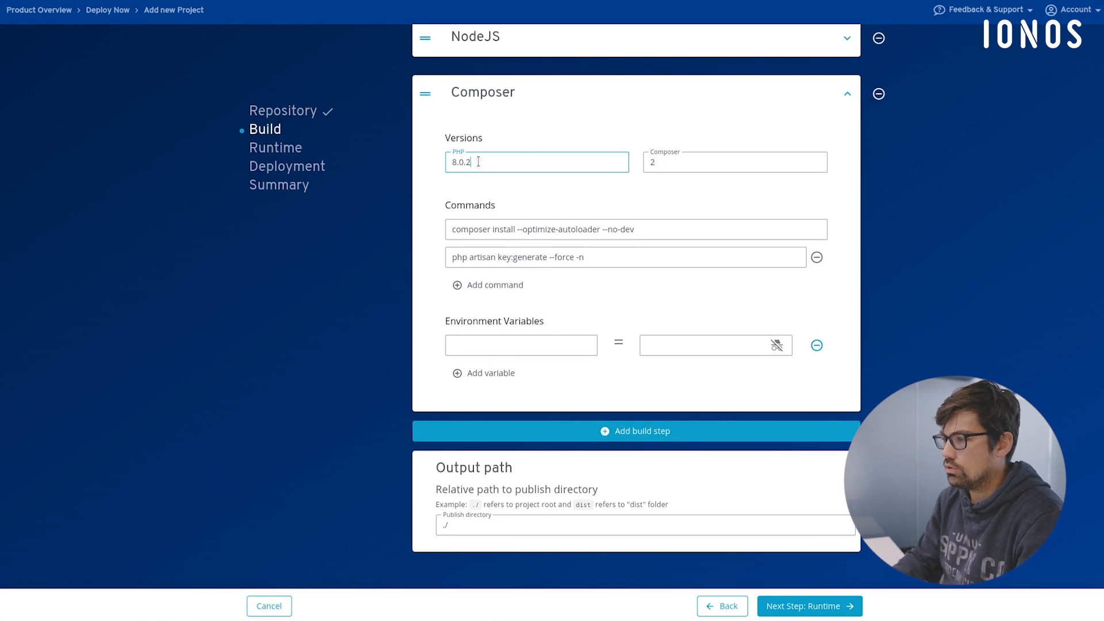
text(1)
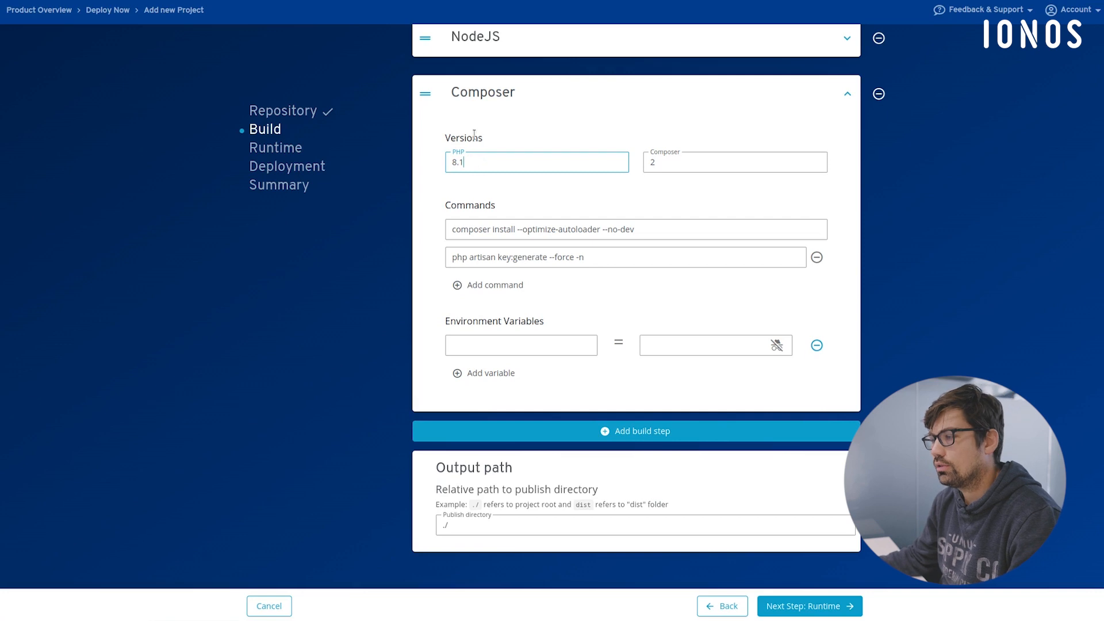
click(508, 133)
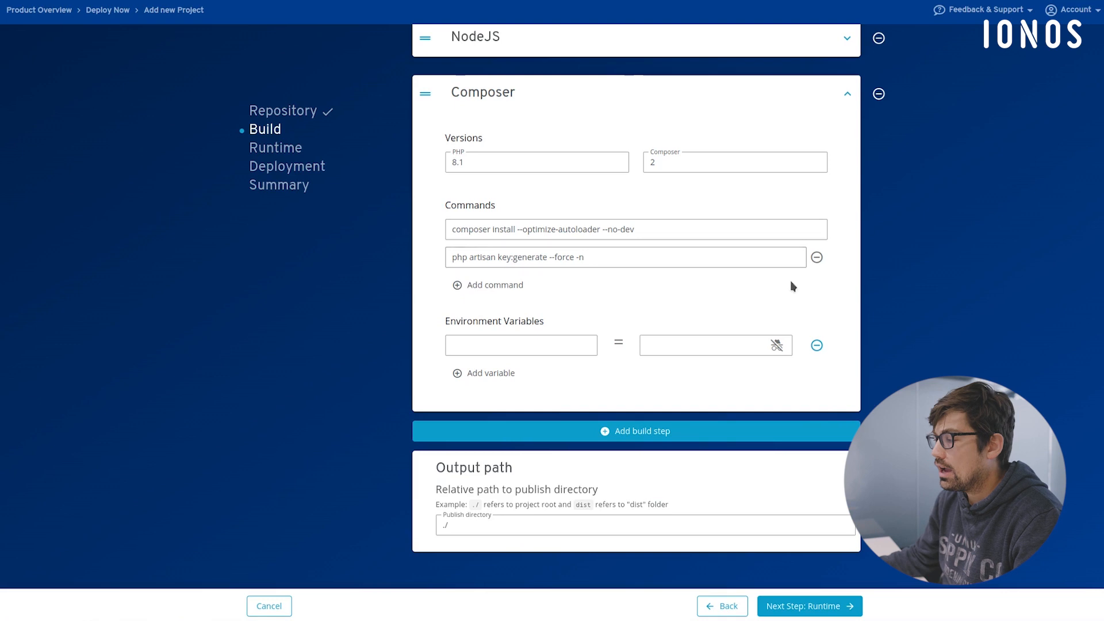
Remove the "php artisan key:generate --force -n" command from the Composer build step and continue to the runtime configuration
click(816, 259)
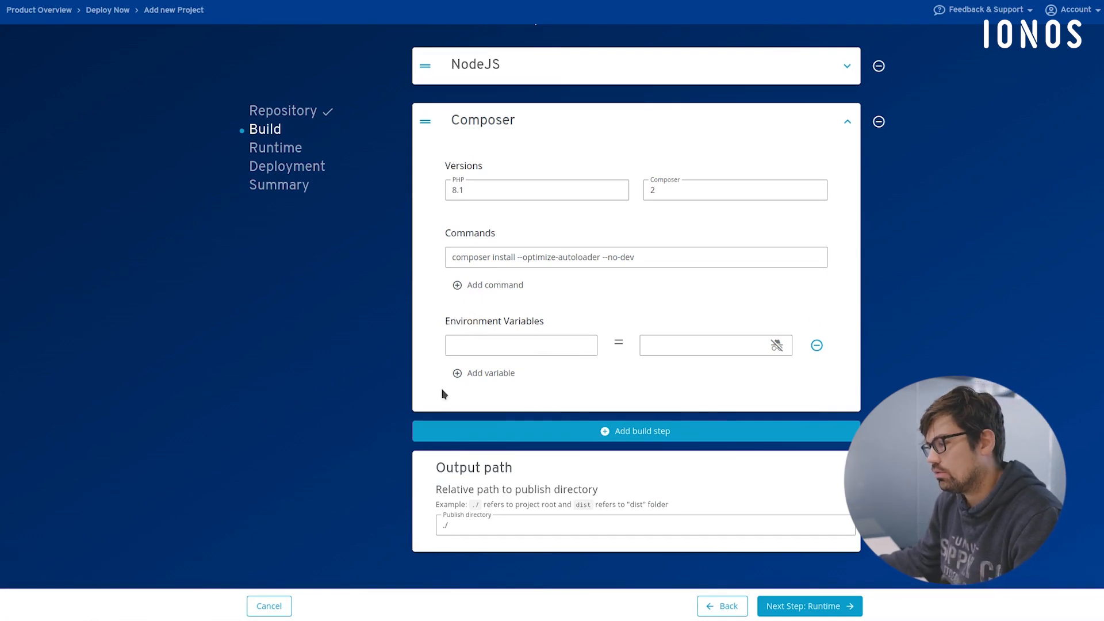
click(584, 432)
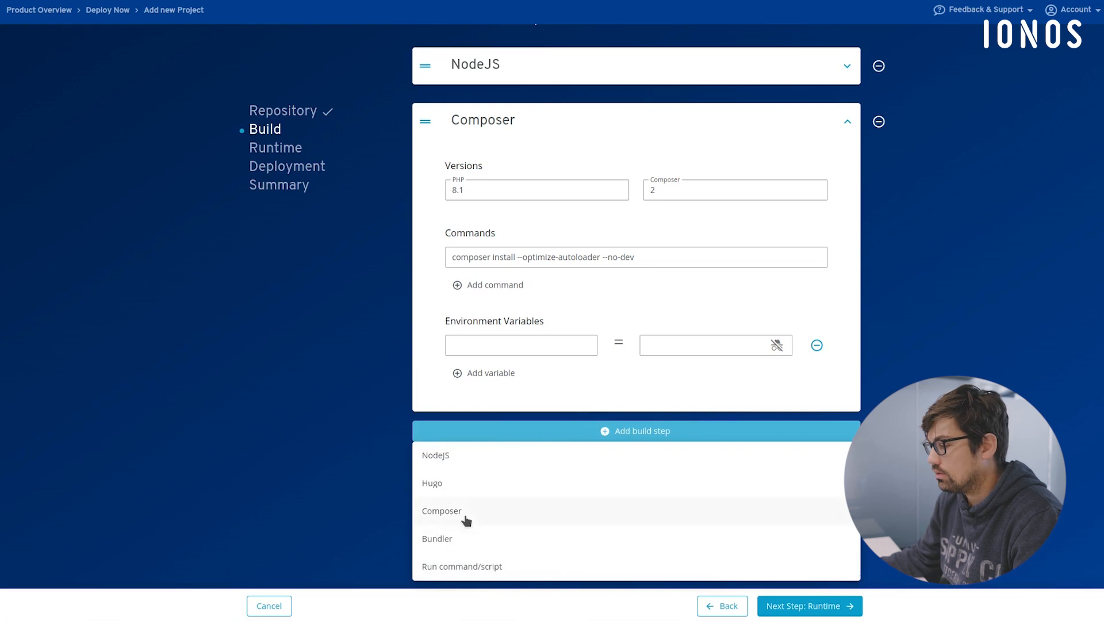
click(615, 432)
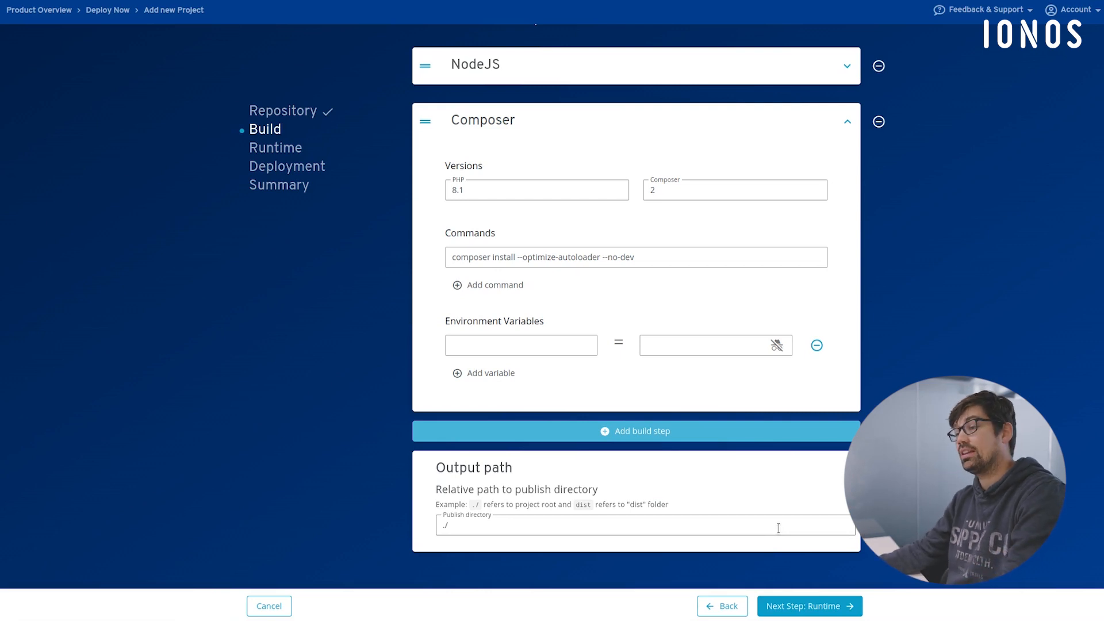
click(815, 606)
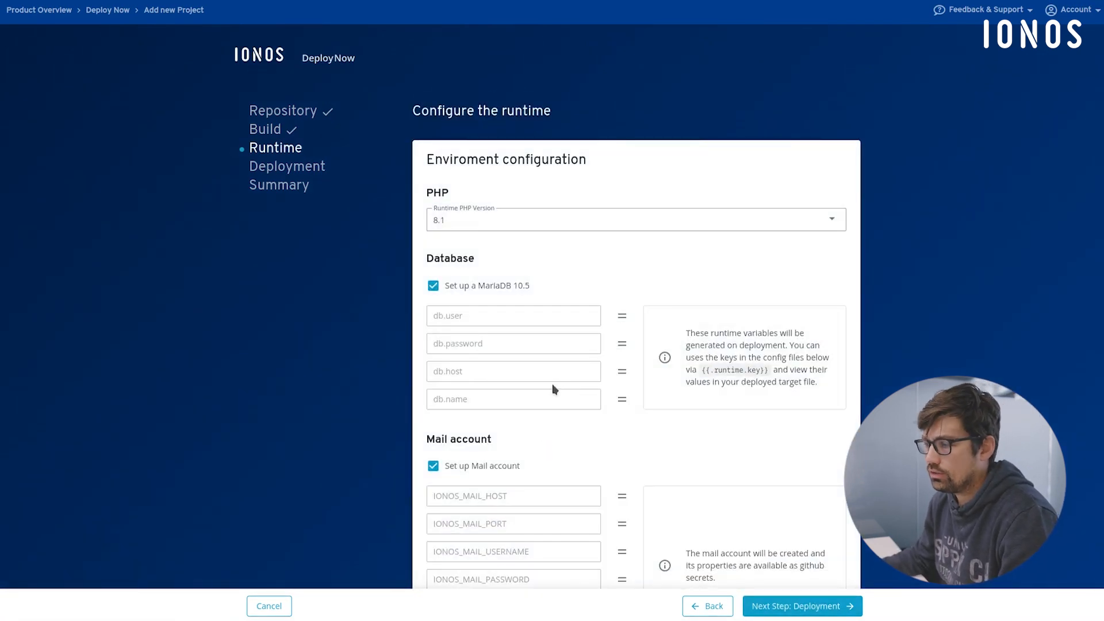
Compare the build and runtime PHP versions and review the runtime's MariaDB 10.5 database and mail account settings
click(275, 136)
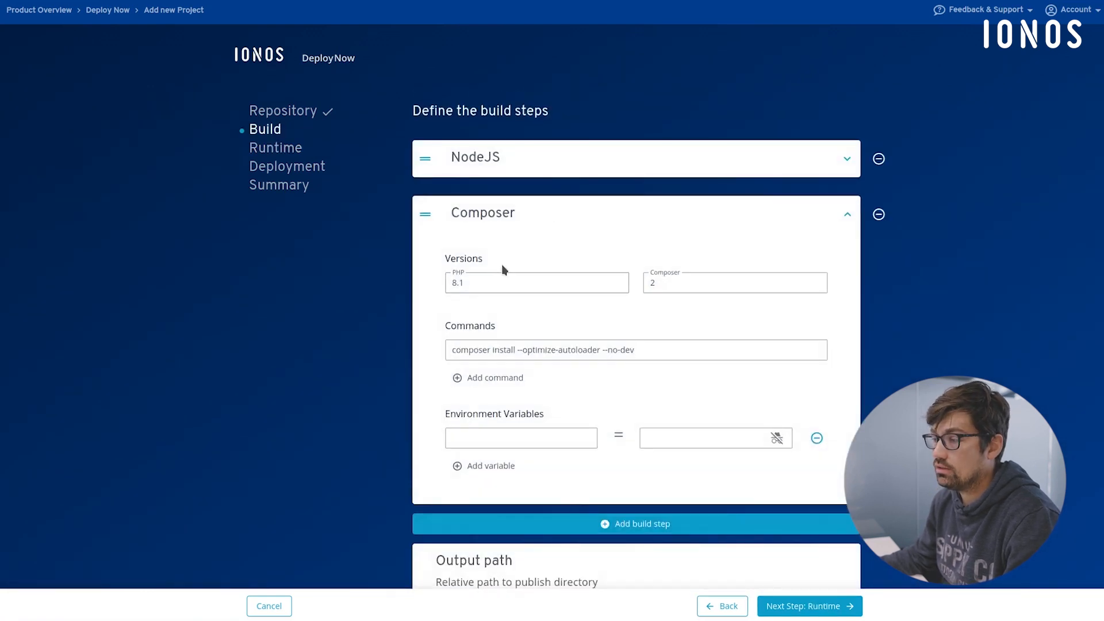
click(268, 153)
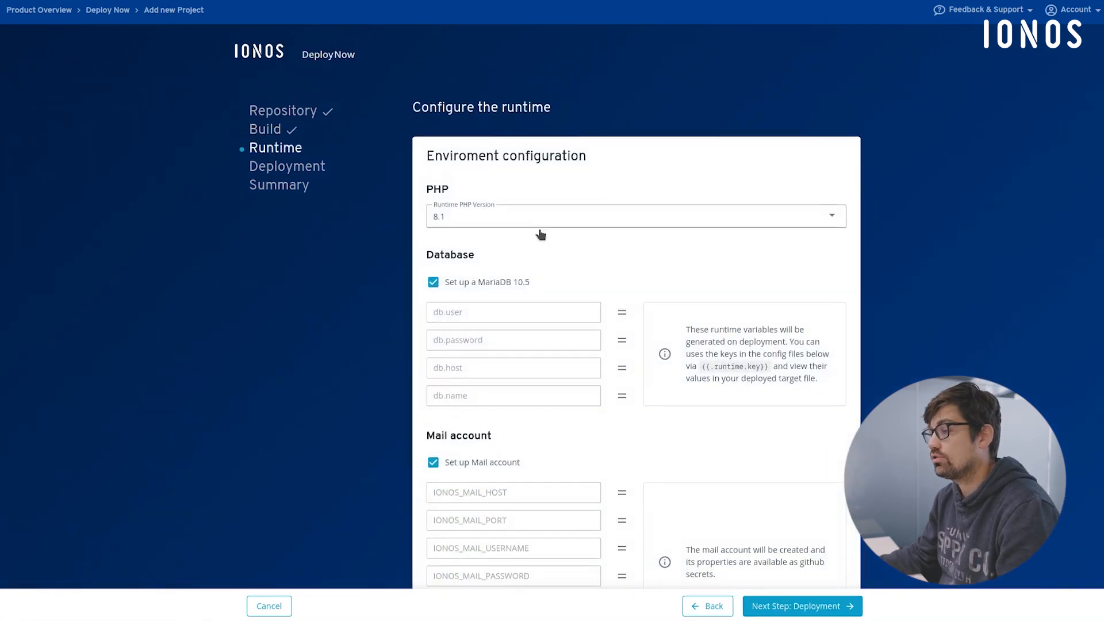
scroll(540, 234, down, 2)
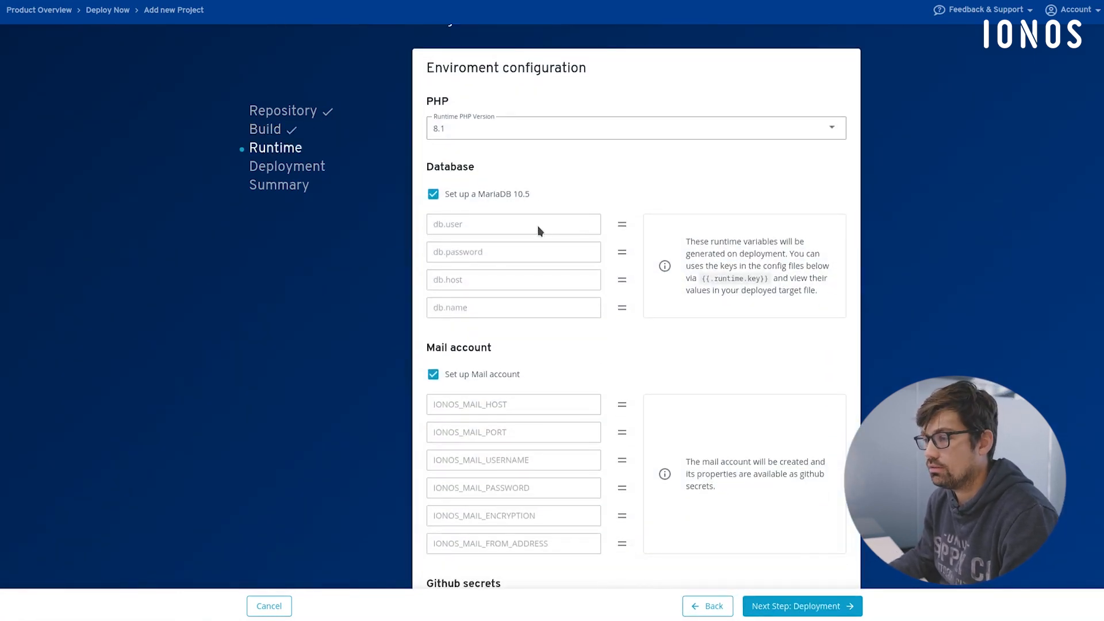
scroll(542, 172, down, 1)
scroll(545, 170, down, 1)
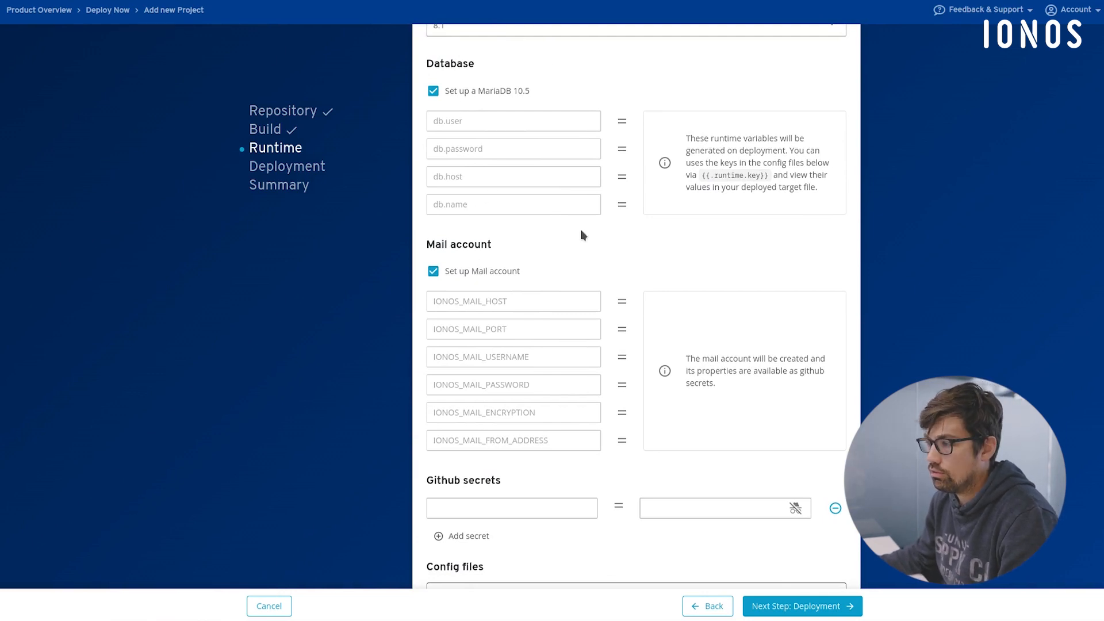
click(458, 95)
click(459, 94)
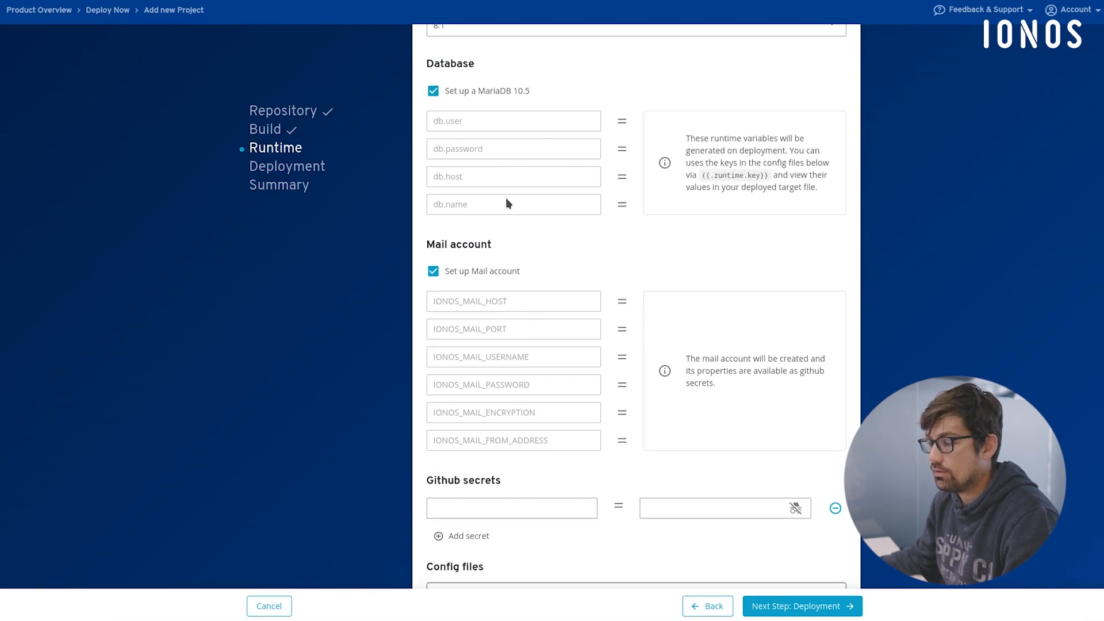
Examine the path and content of the .env config file in the runtime configuration
scroll(592, 331, down, 5)
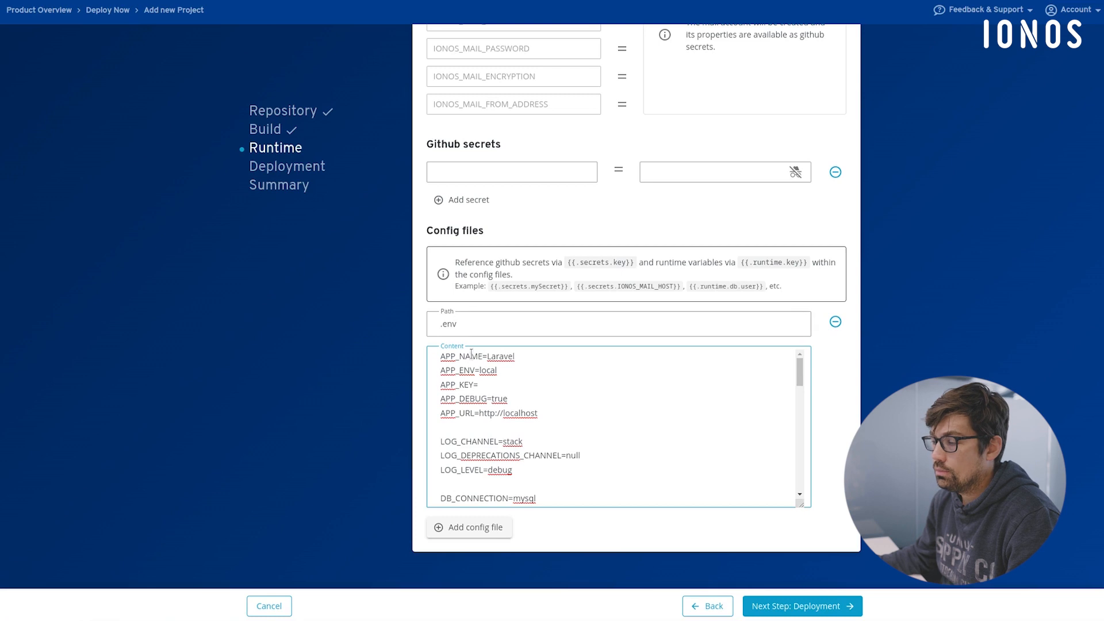
click(450, 323)
double_click(449, 324)
click(464, 322)
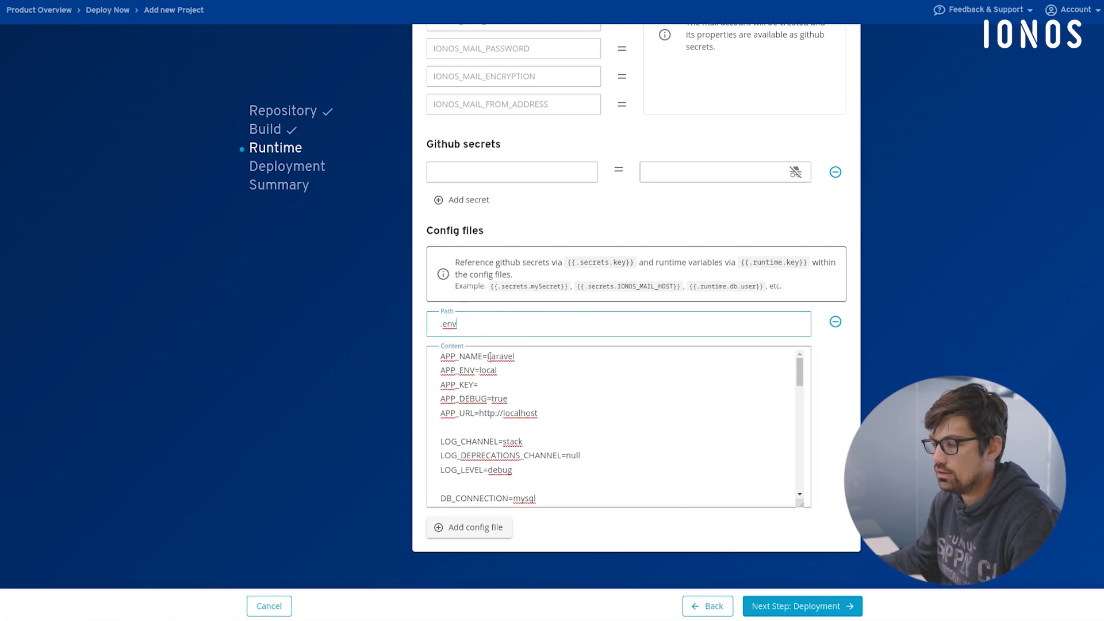
click(515, 361)
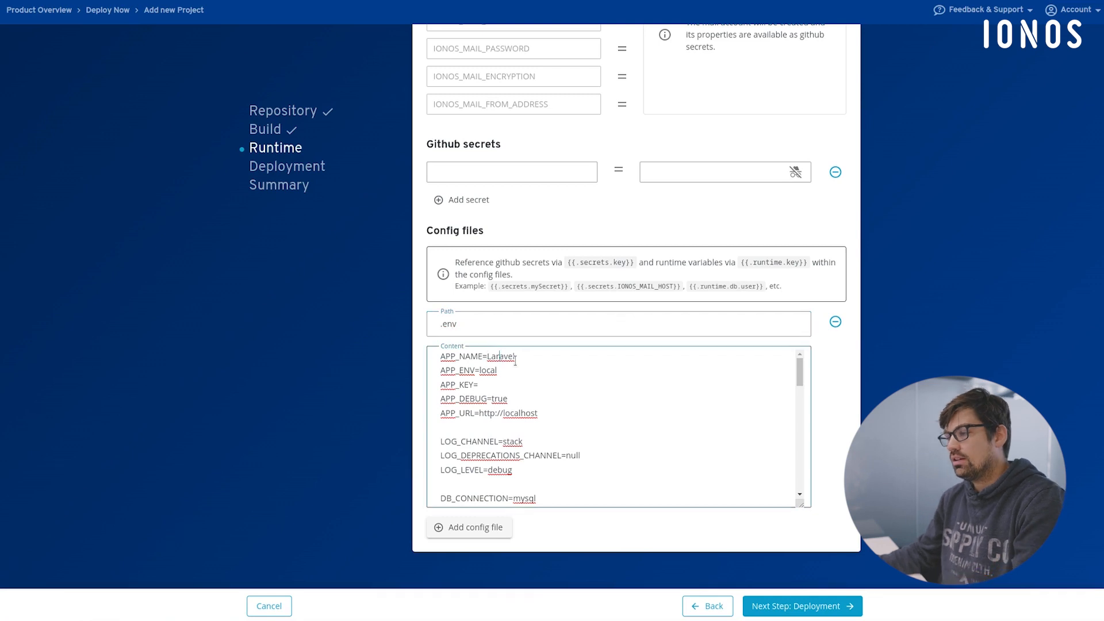
Set APP_NAME in the .env config file content to Confetti4Life
scroll(590, 380, down, 3)
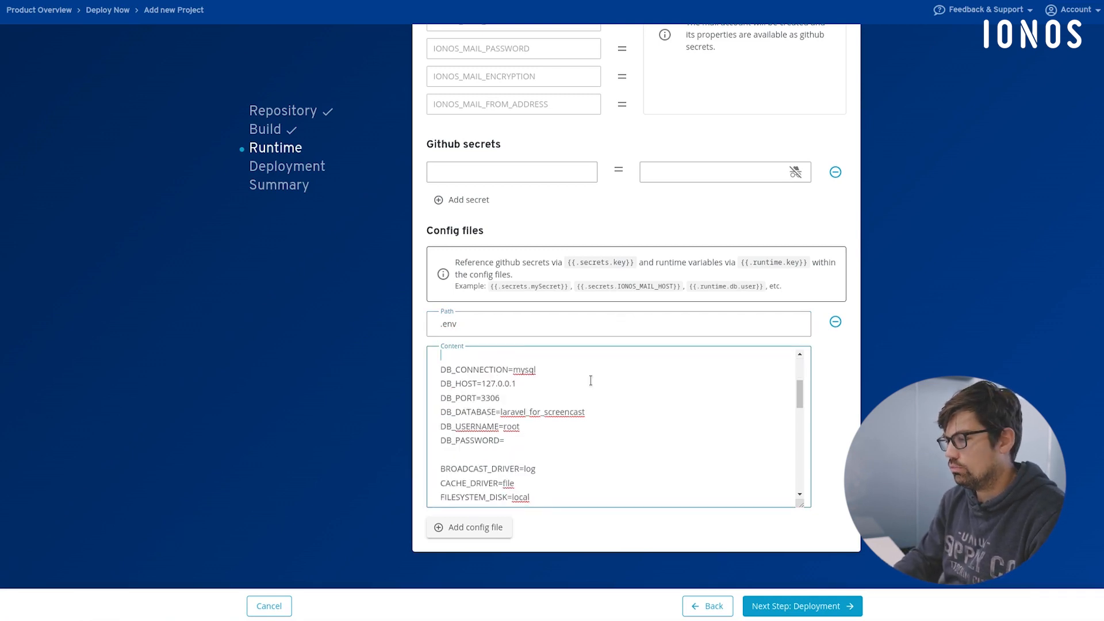
scroll(590, 380, up, 1)
scroll(591, 380, up, 3)
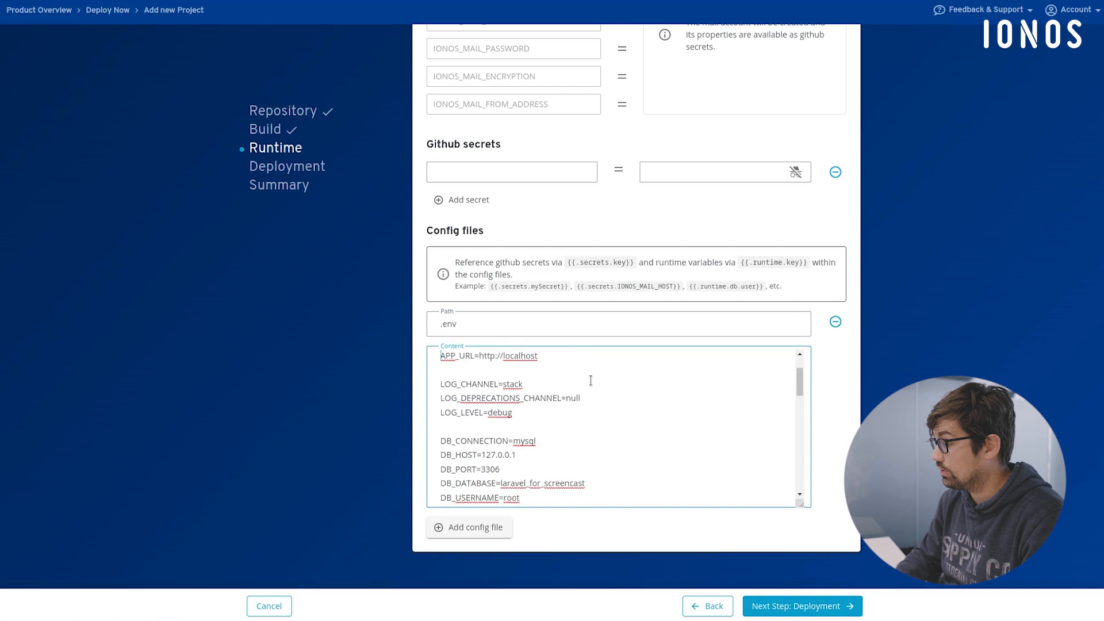
key(BackSpace)
key(BackSpace)
key(BackSpace)
key(BackSpace)
key(BackSpace)
key(BackSpace)
key(BackSpace)
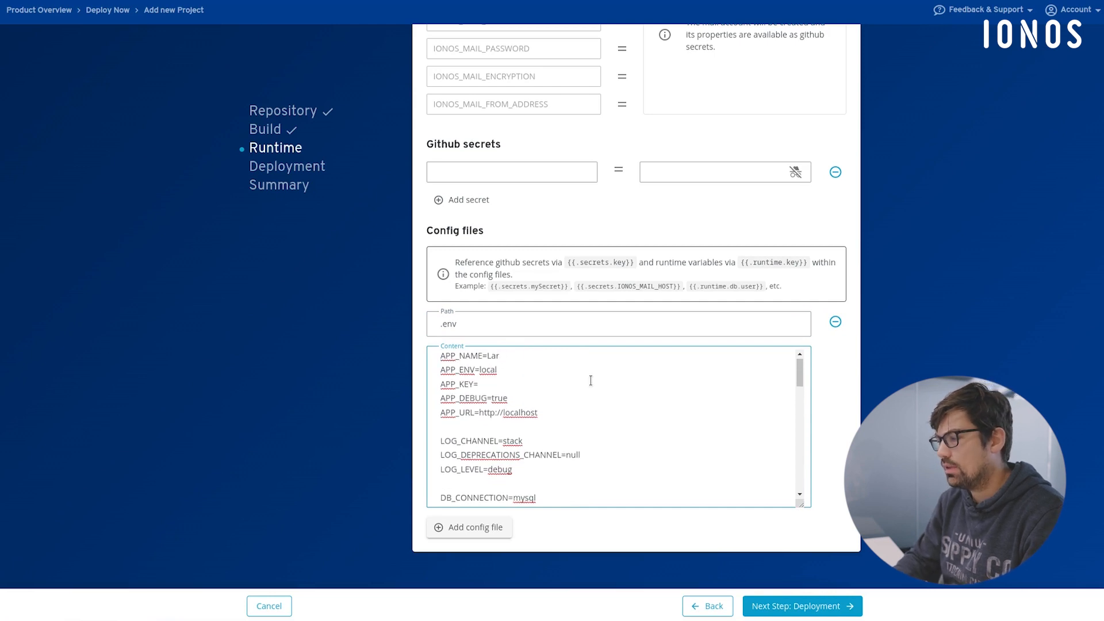
text(Confetti4Life)
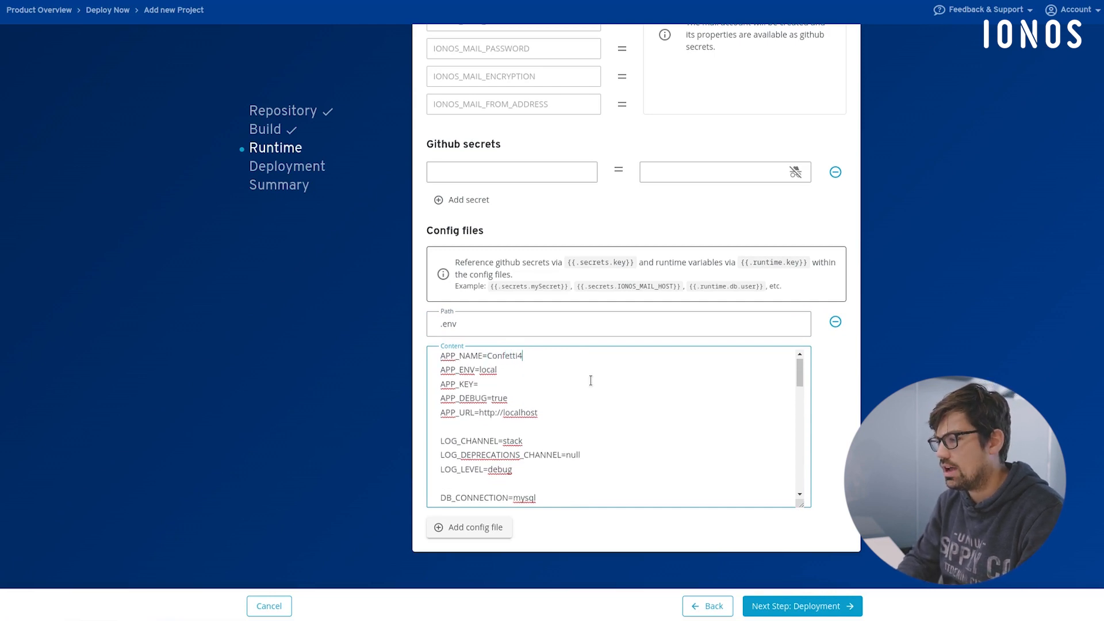
Set APP_ENV to production and APP_DEBUG to false in the .env content
double_click(489, 368)
text(production)
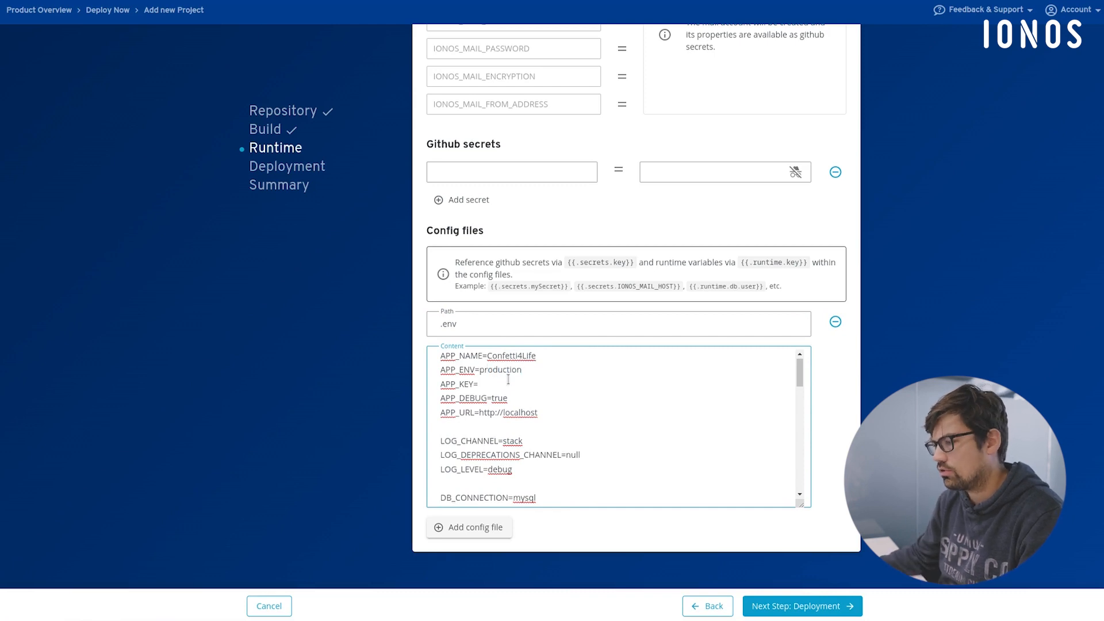
double_click(495, 397)
text(false)
click(508, 386)
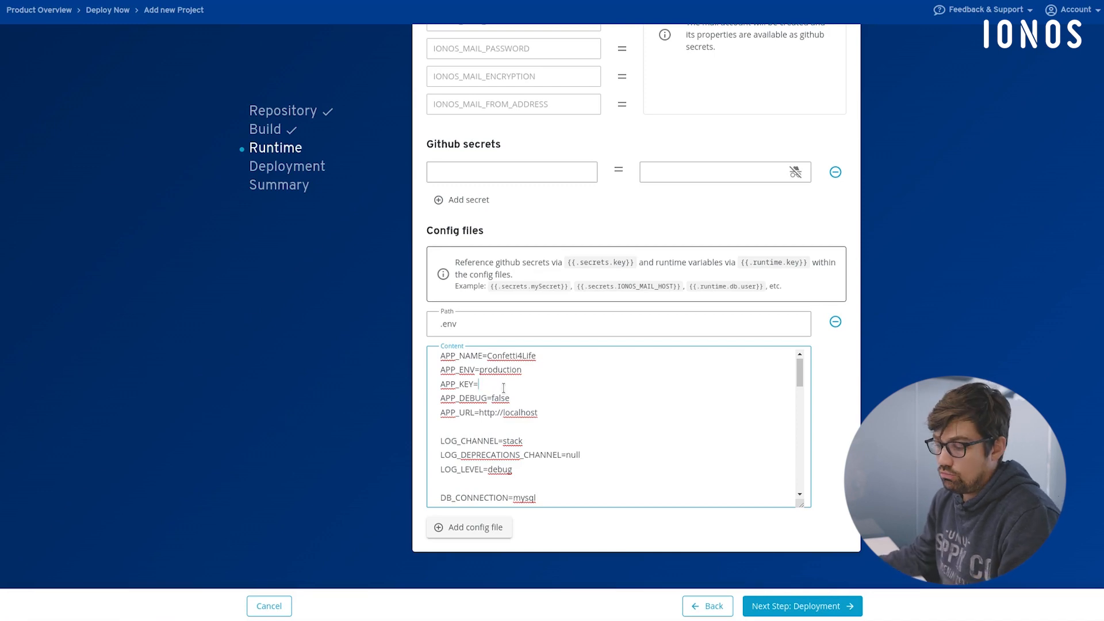
Switch to the code editor's terminal and start the project's containers in the background with "sail up -d"
key(alt+Tab)
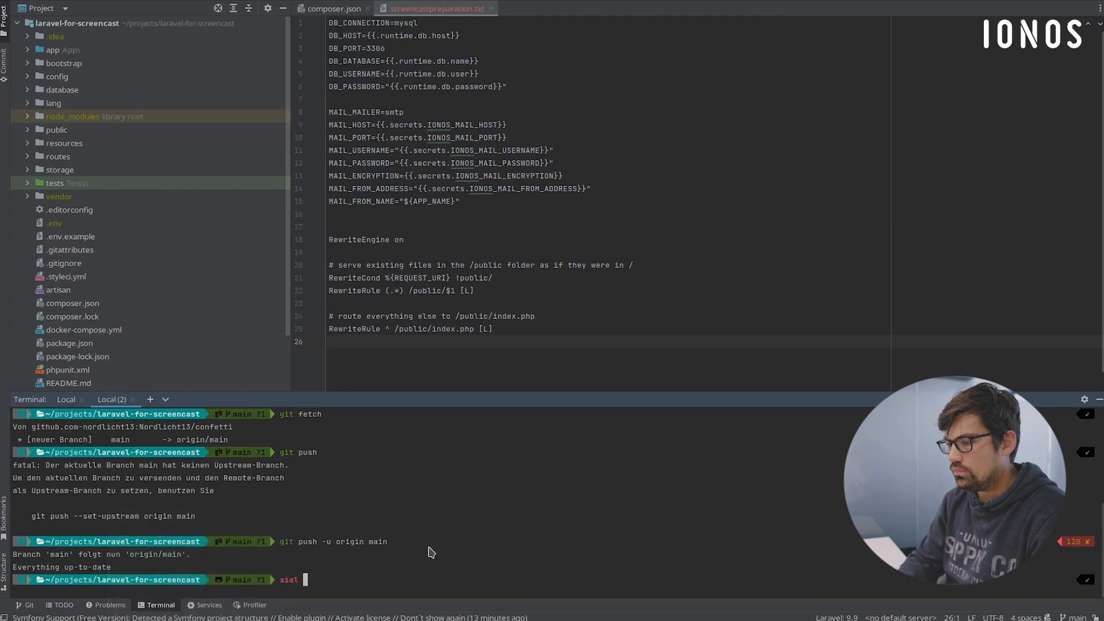
text(sail )
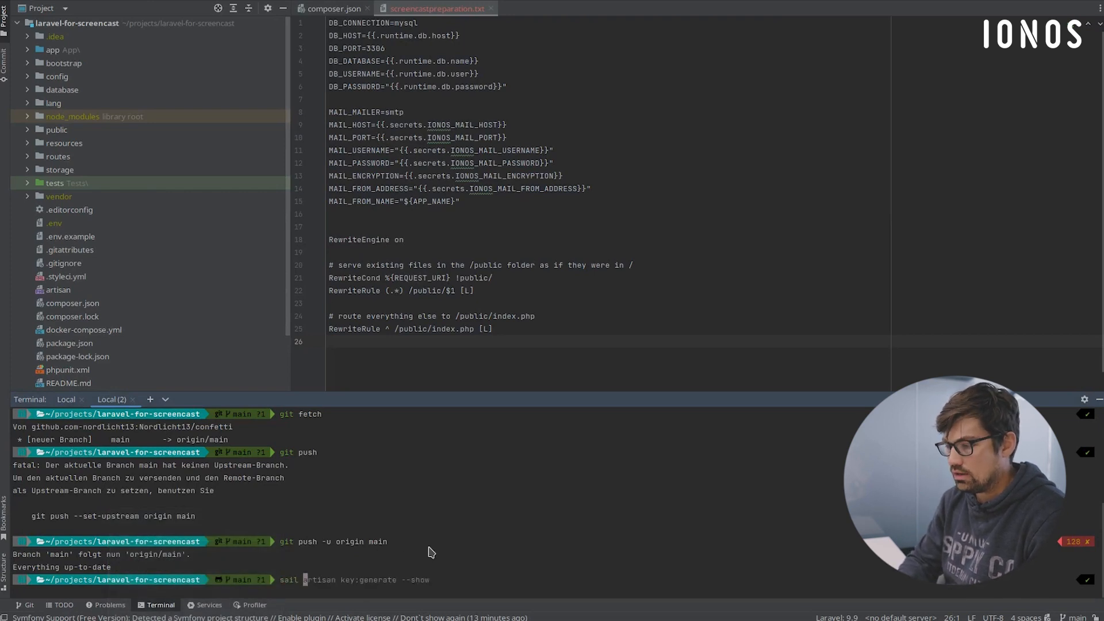
text(up -d)
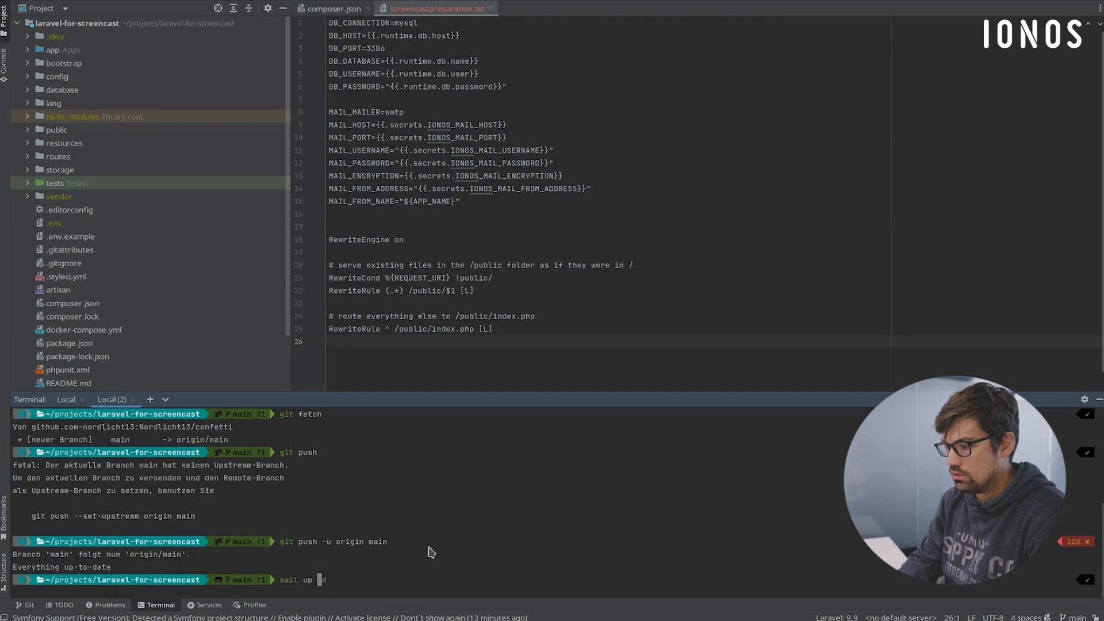
key(Return)
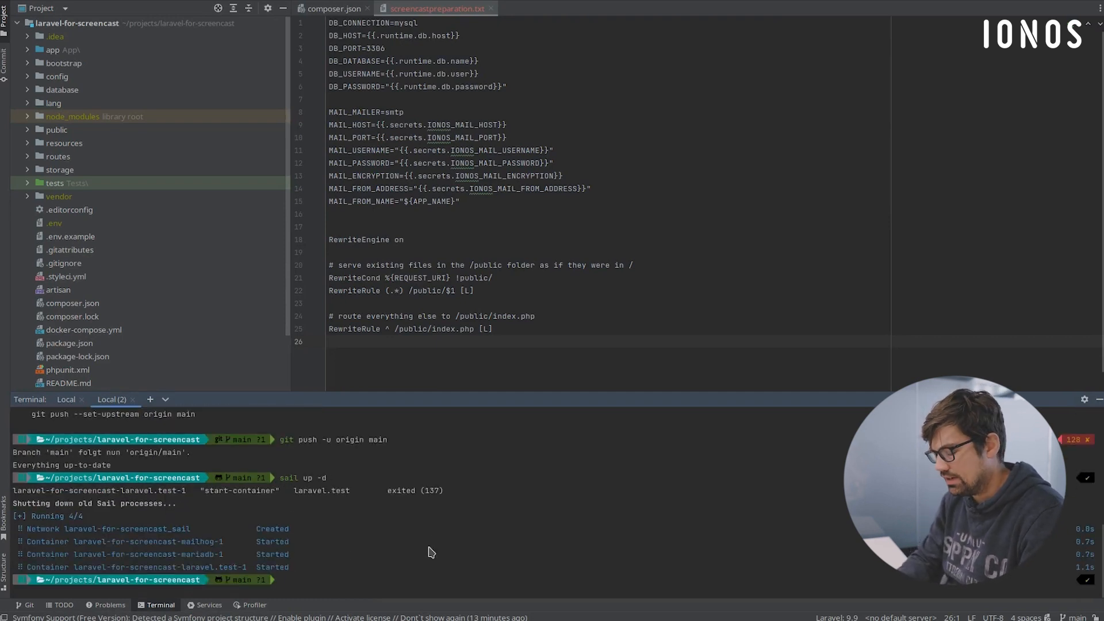
Generate an application key with "sail artisan key:generate --show" and copy the key from the terminal output
text(sail up -d)
key(Right)
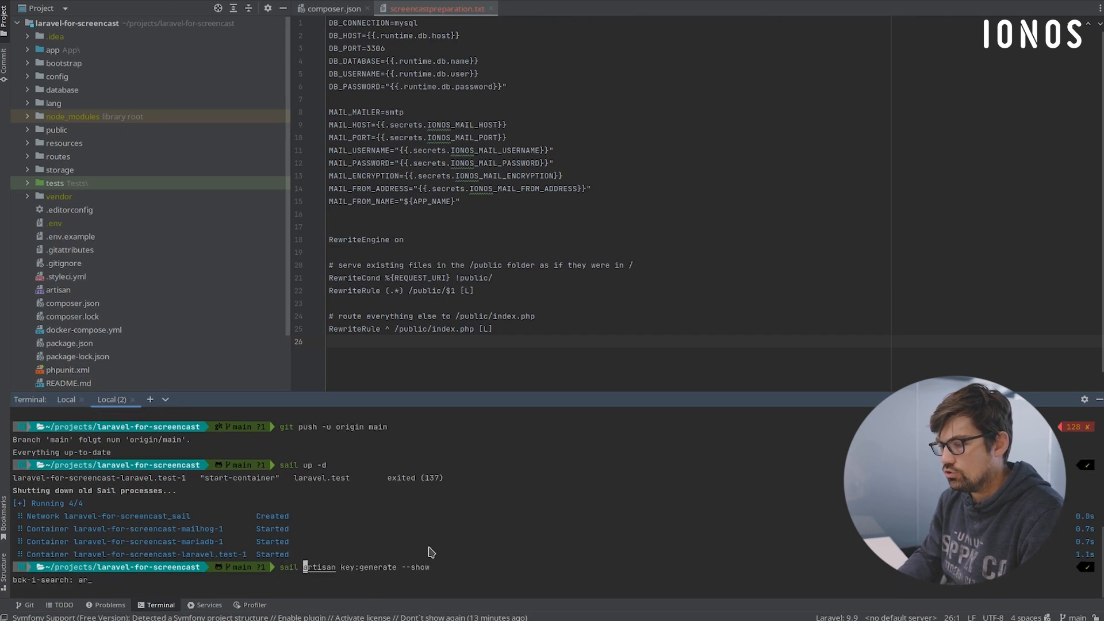
key(Return)
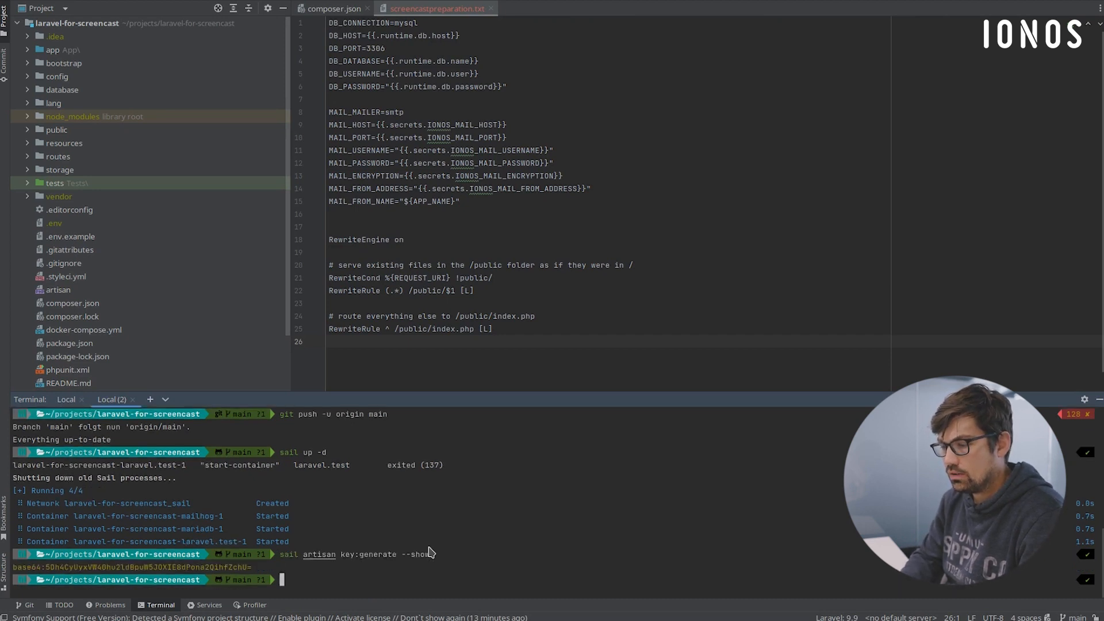
drag(251, 568, 14, 567)
key(ctrl+c)
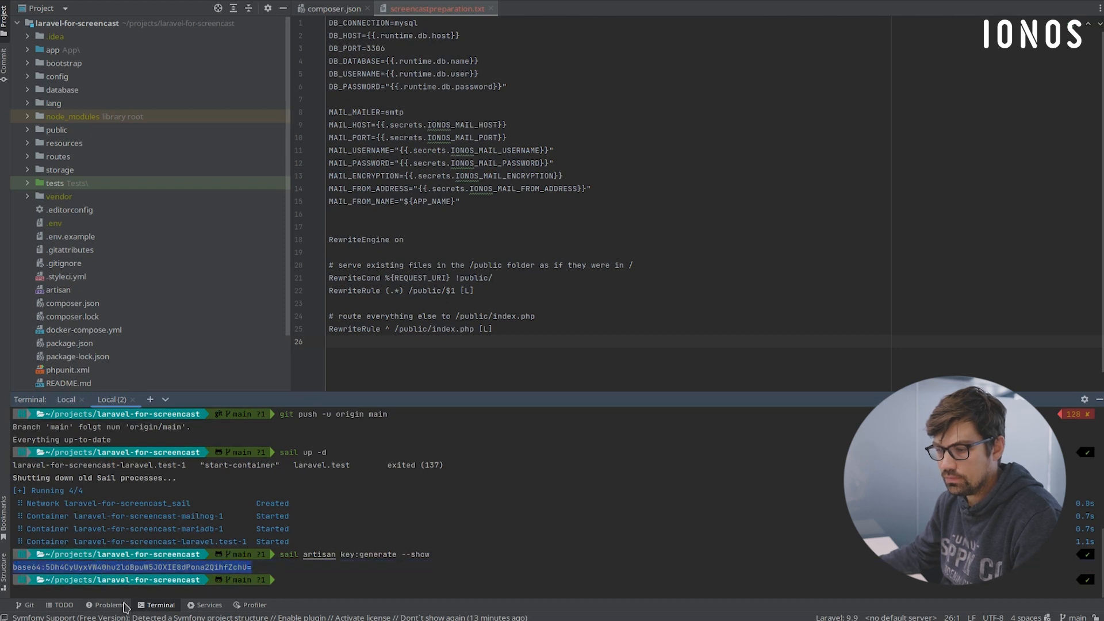
Back in IONOS Deploy Now, add the Github secret LARAVEL_APP_KEY with the generated application key and turn on its value's privacy toggle
key(alt+Tab)
click(687, 171)
key(ctrl+v)
click(572, 175)
text(LAR)
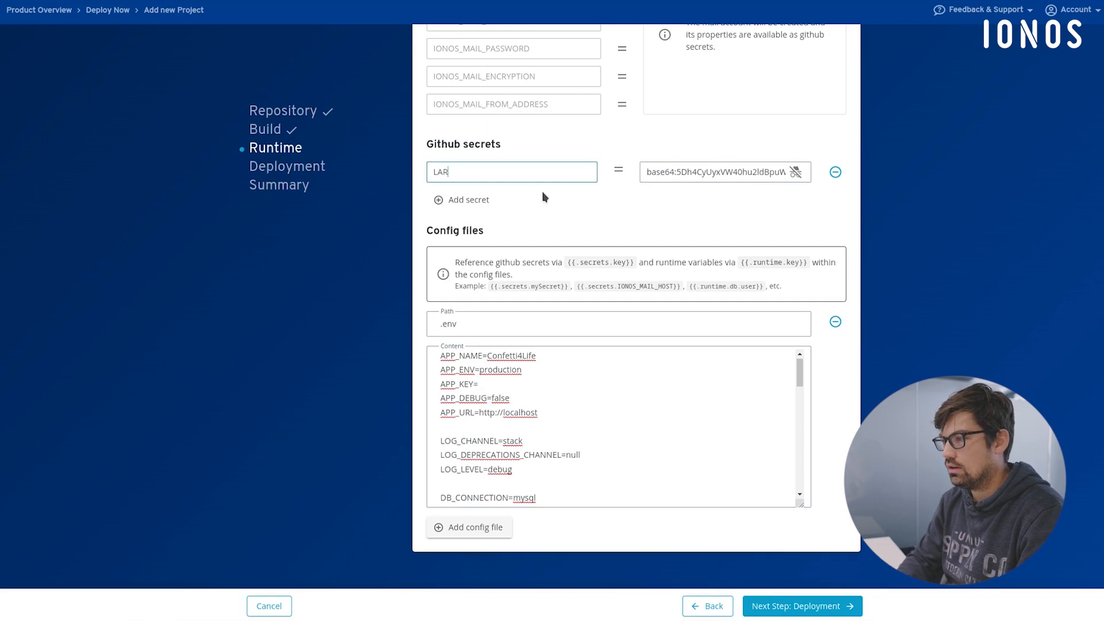
text(AVEL_APP_KEY)
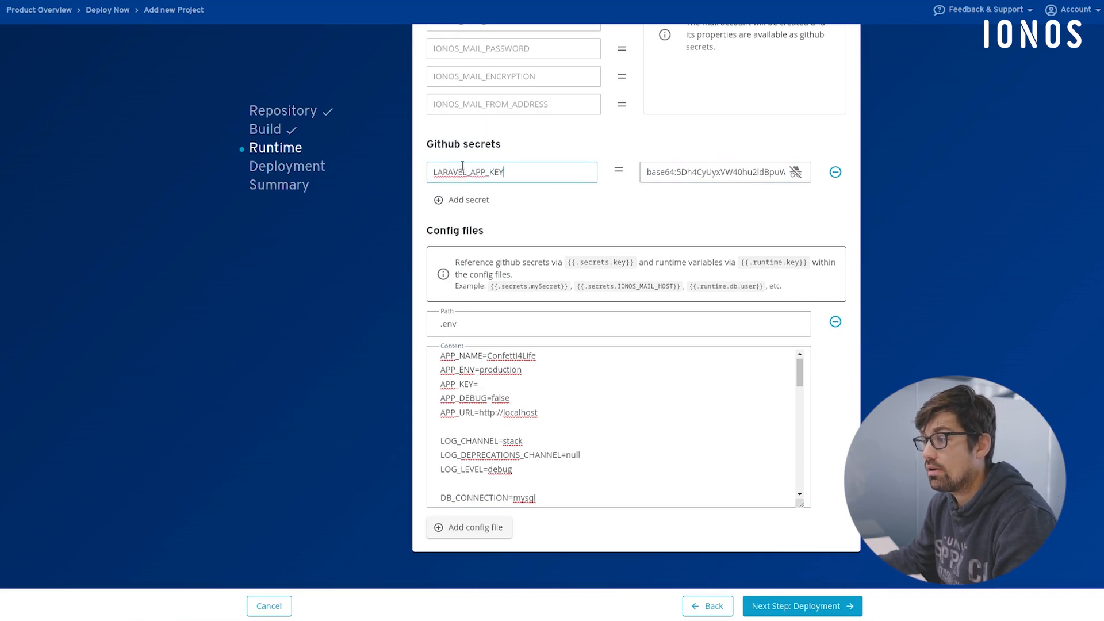
click(794, 174)
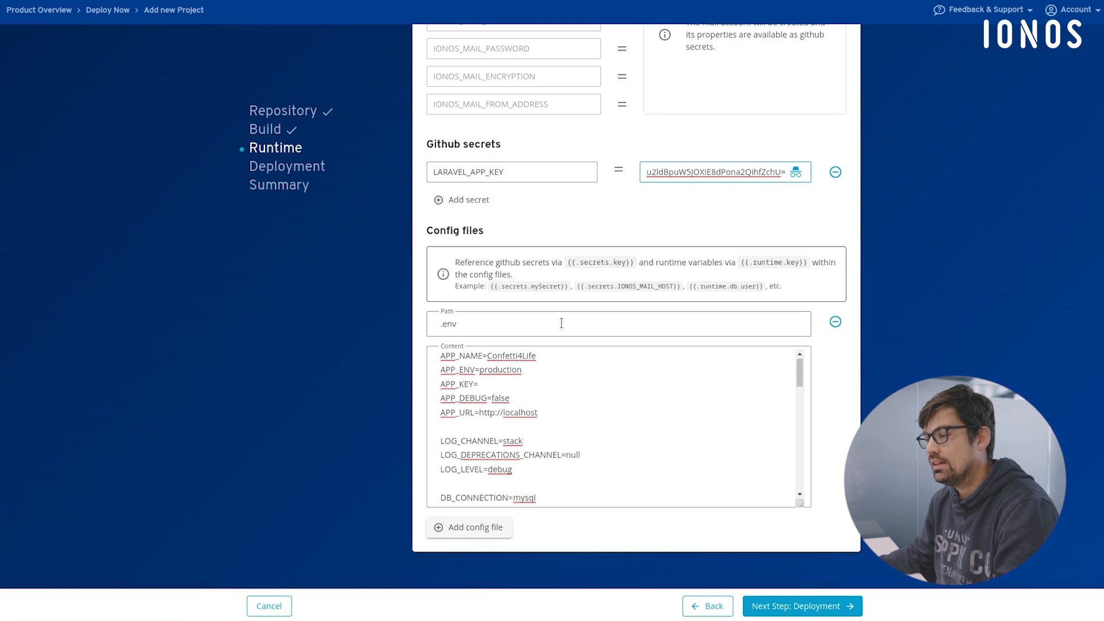
Set APP_KEY in the .env content to the secret reference {{.secrets.LARAVEL_APP_KEY}}
click(509, 385)
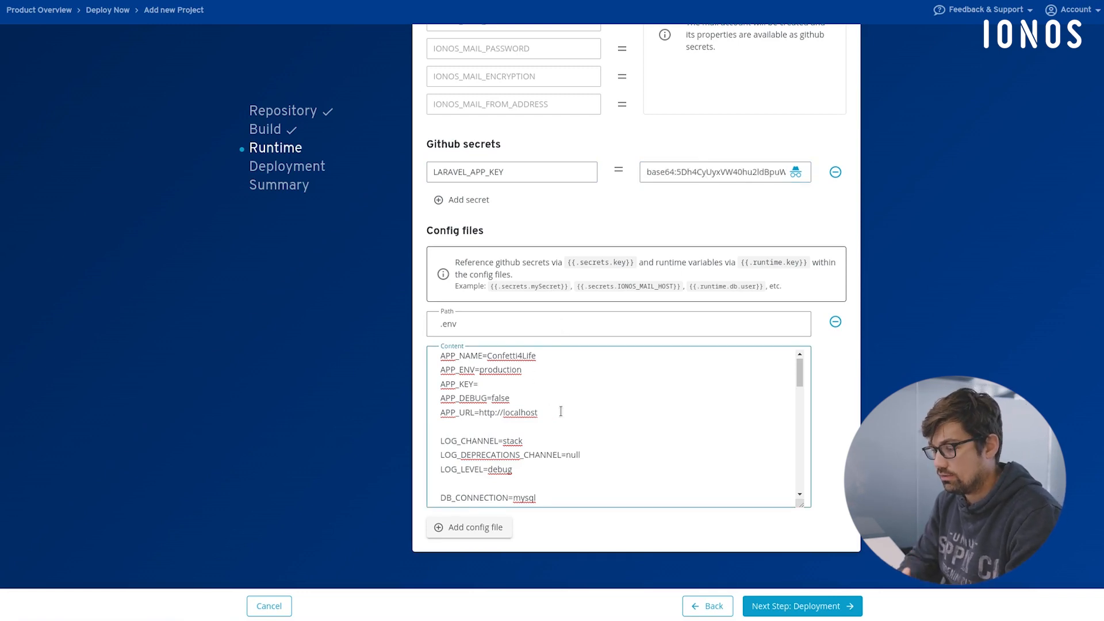
text({{)
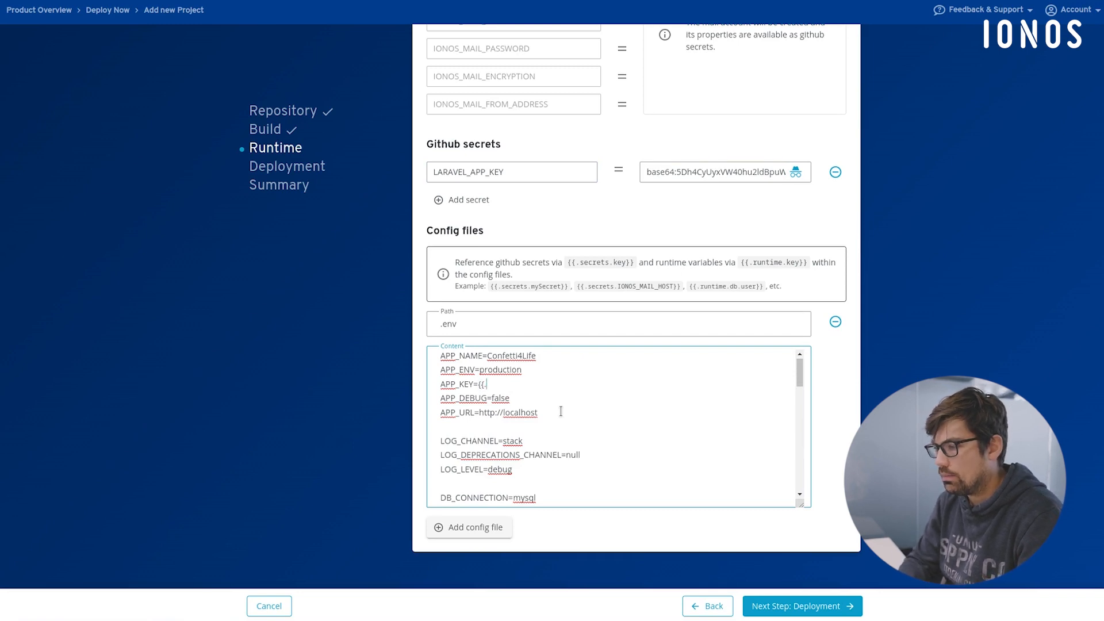
text(.secr)
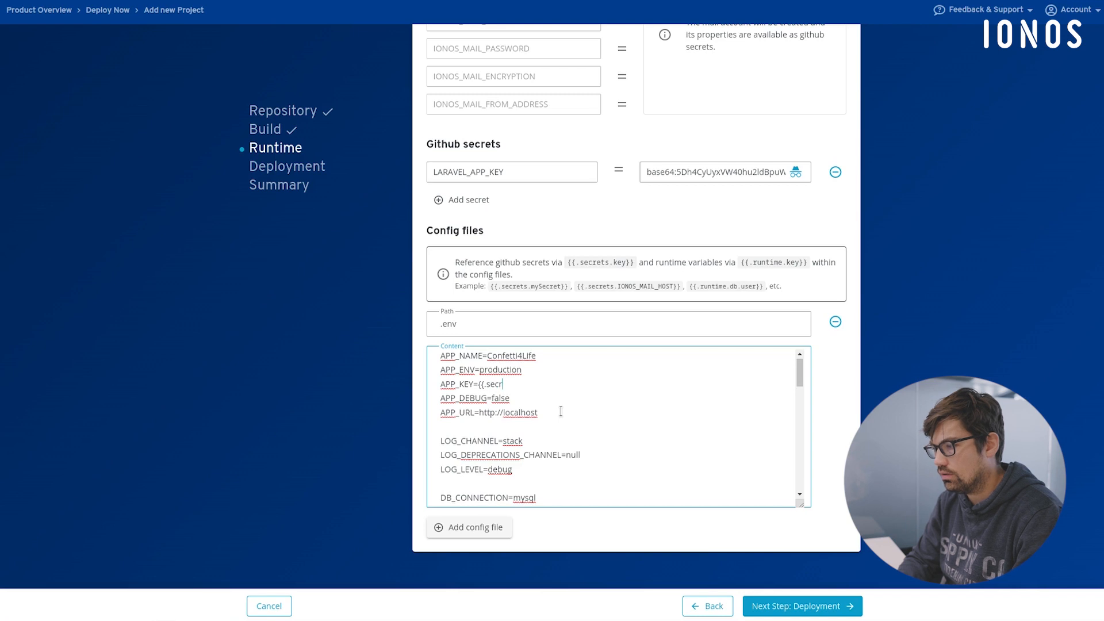
text(ets.)
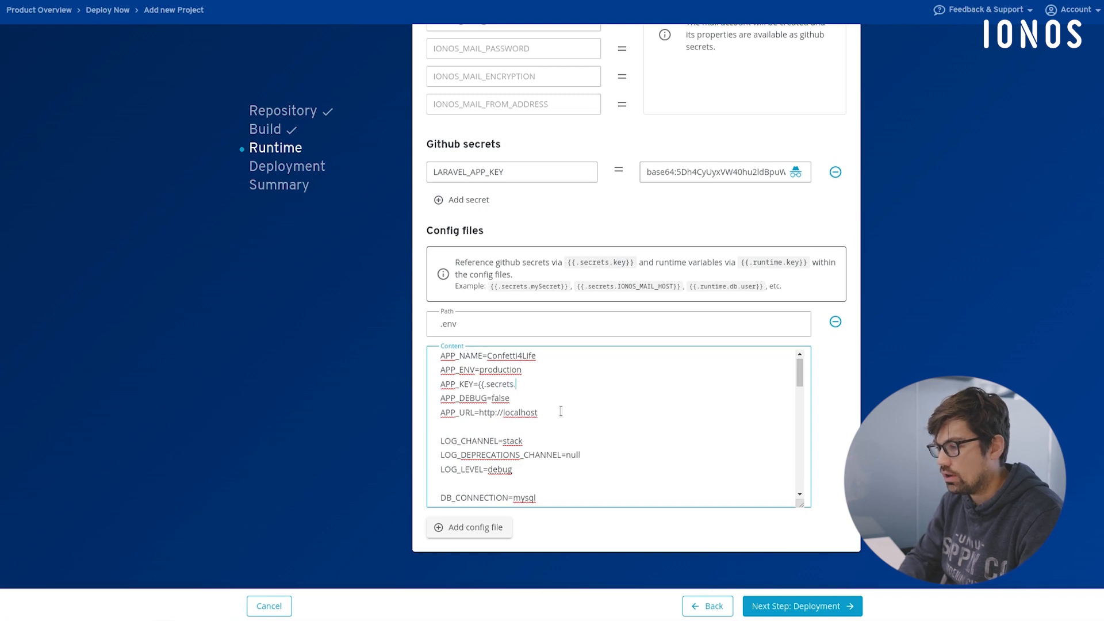
key(shift+Tab)
key(shift+Tab)
key(shift+Tab)
key(shift+Tab)
key(shift+Tab)
key(shift+Tab)
key(shift+Tab)
key(ctrl+c)
click(565, 384)
key(ctrl+v)
text(}})
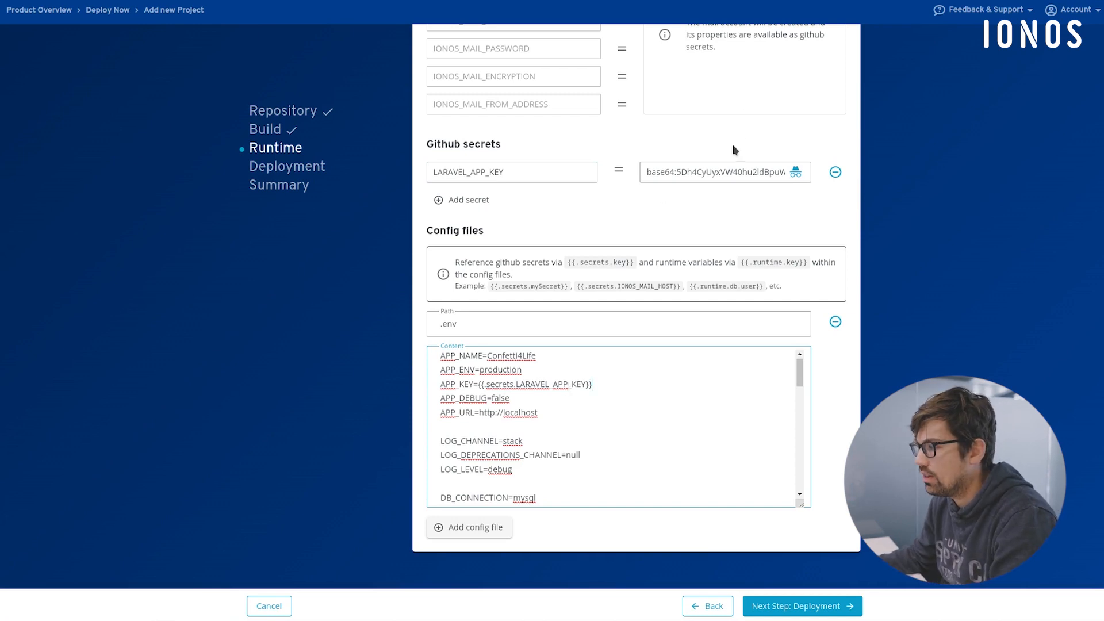
Replace the APP_URL value in the .env content with the runtime variable {{.runtime.app_url}}
click(548, 413)
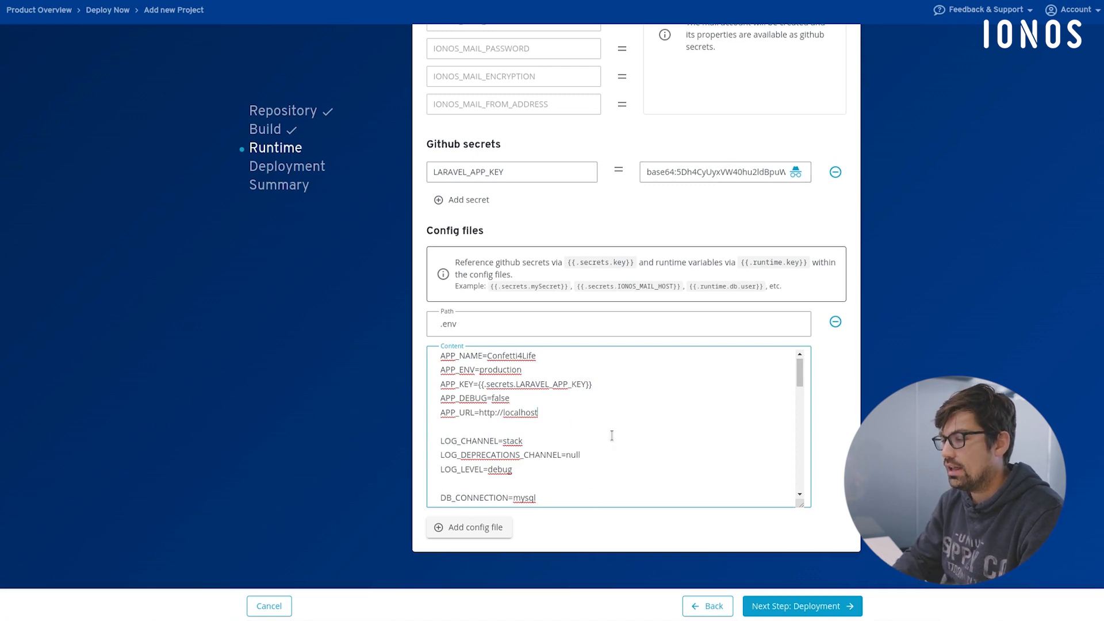
key(BackSpace)
key(BackSpace)
key(BackSpace)
key(BackSpace)
key(BackSpace)
key(BackSpace)
key(BackSpace)
key(BackSpace)
key(BackSpace)
key(BackSpace)
key(BackSpace)
key(BackSpace)
key(BackSpace)
key(BackSpace)
key(BackSpace)
text({{.run)
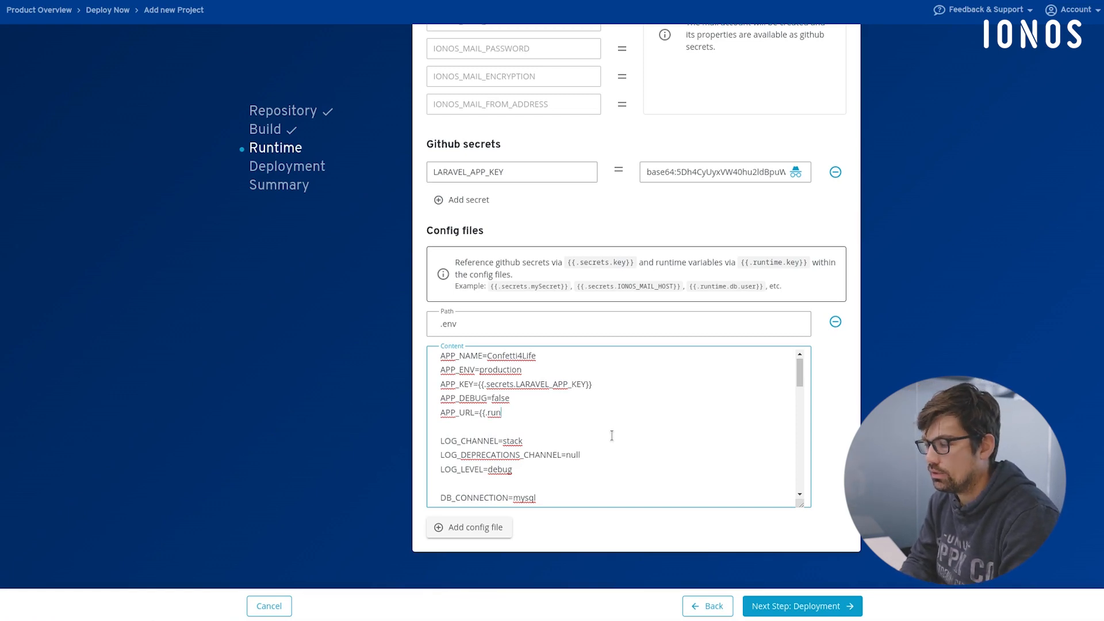
text(time)
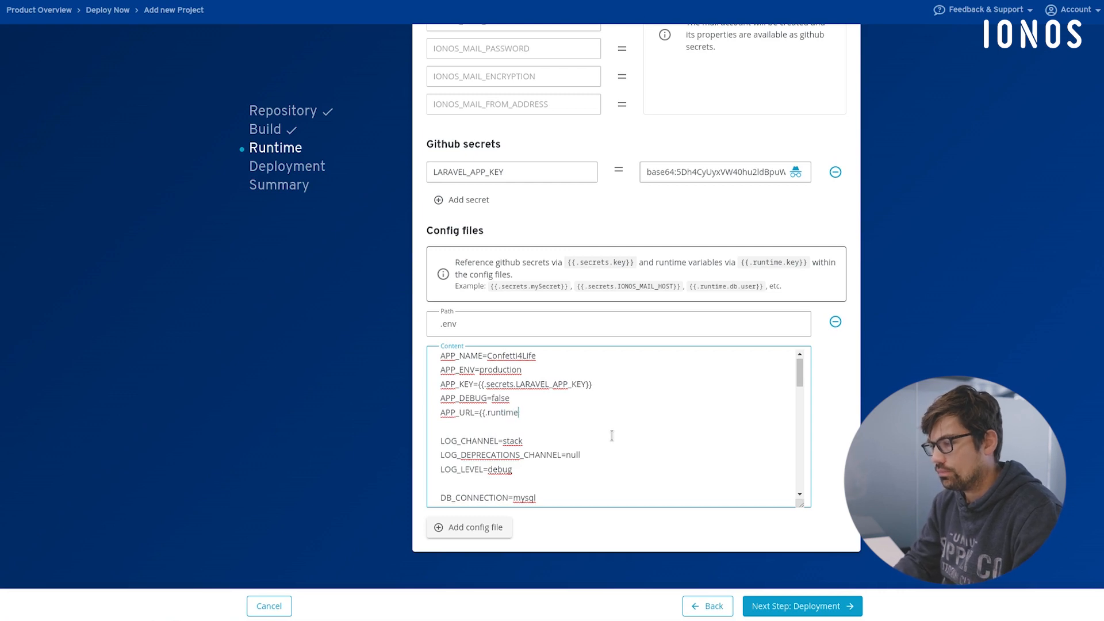
text(.app_url})
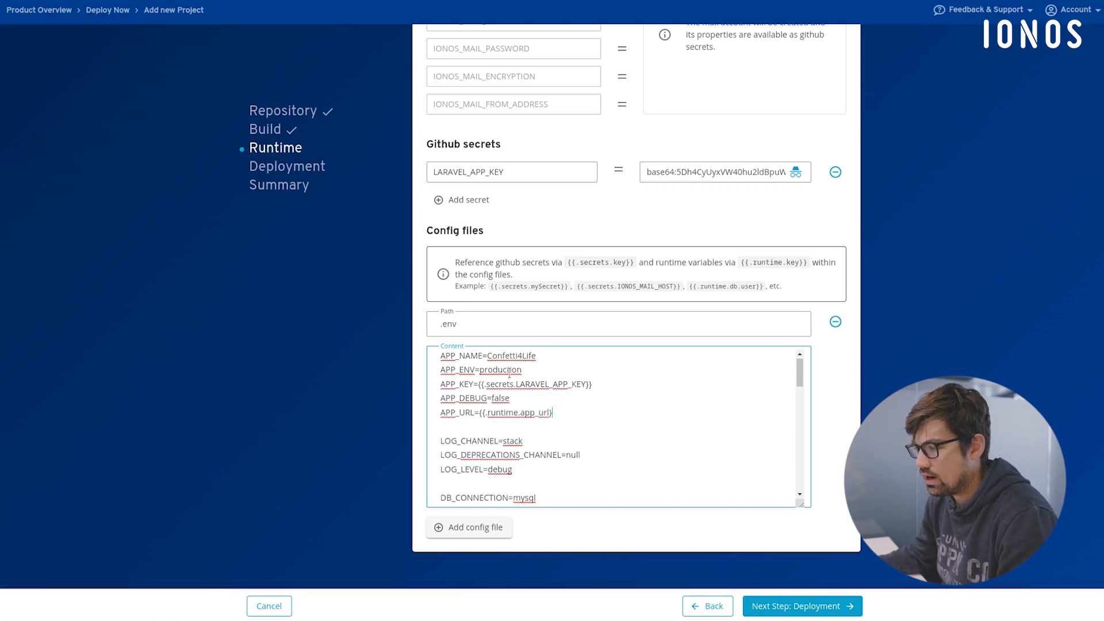
Check the runtime database variable names and set DB_HOST in the .env content to {{.runtime.db.host}}
scroll(510, 374, down, 2)
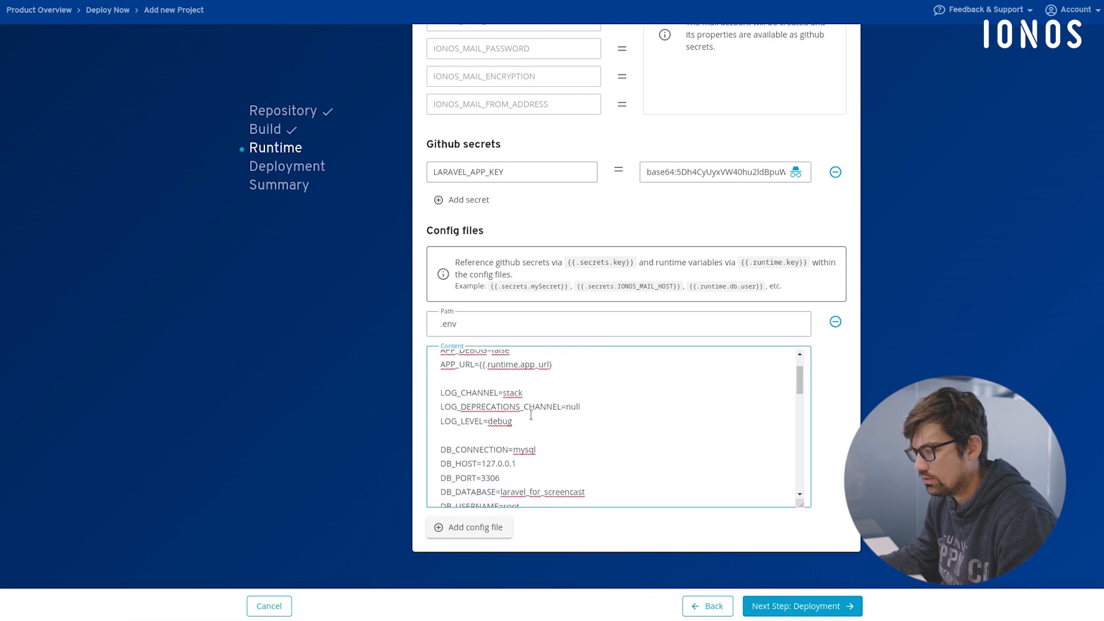
scroll(530, 414, down, 2)
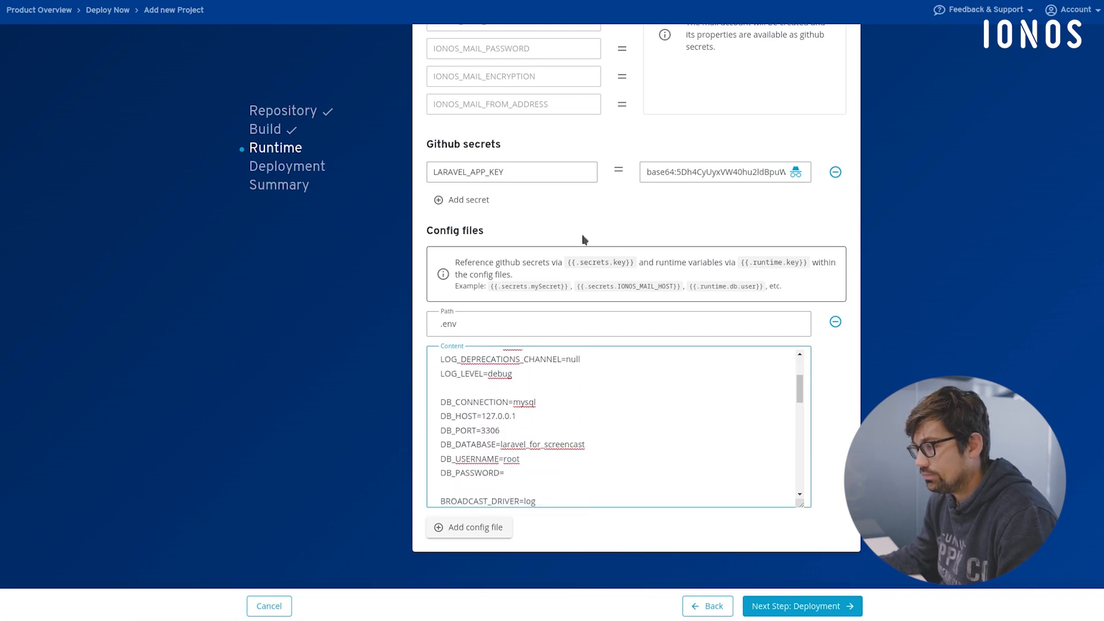
scroll(586, 247, up, 7)
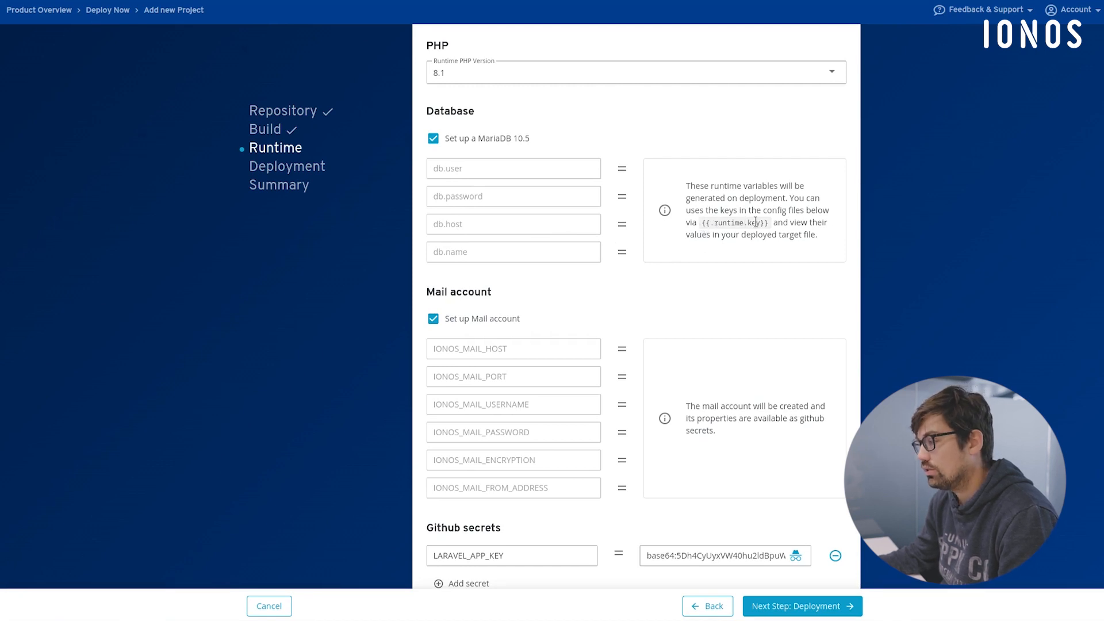
scroll(593, 392, down, 6)
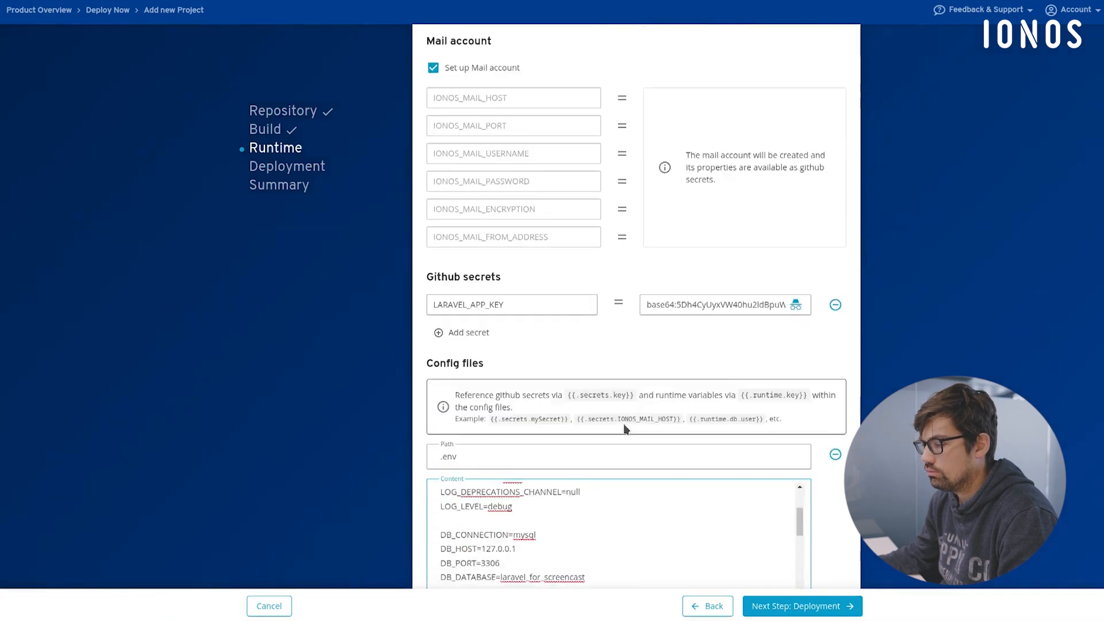
double_click(482, 437)
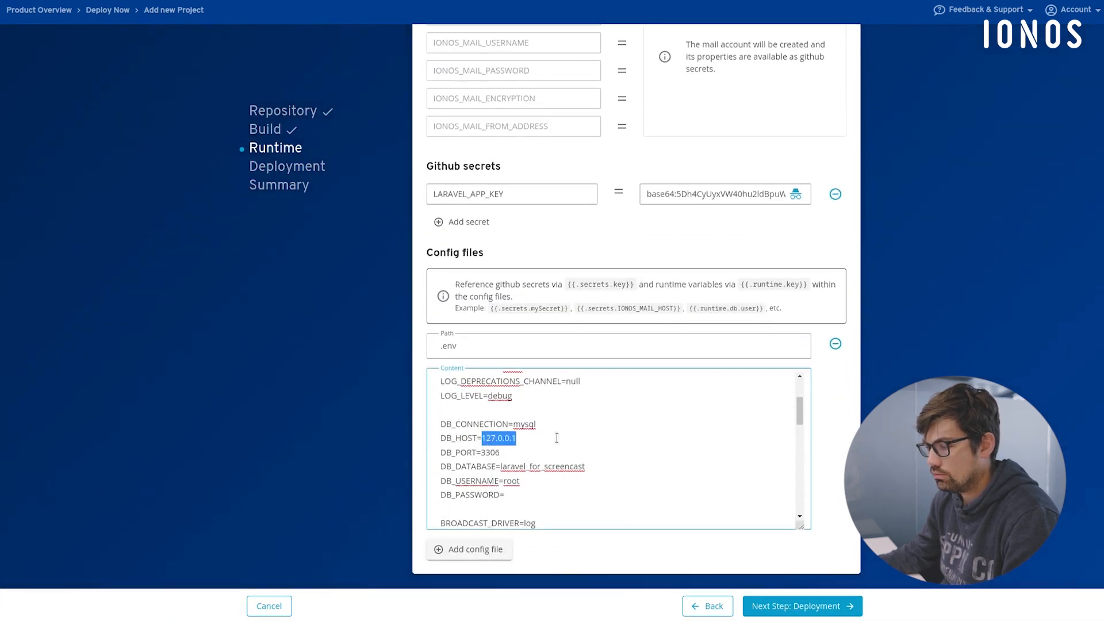
text({{.run.ti)
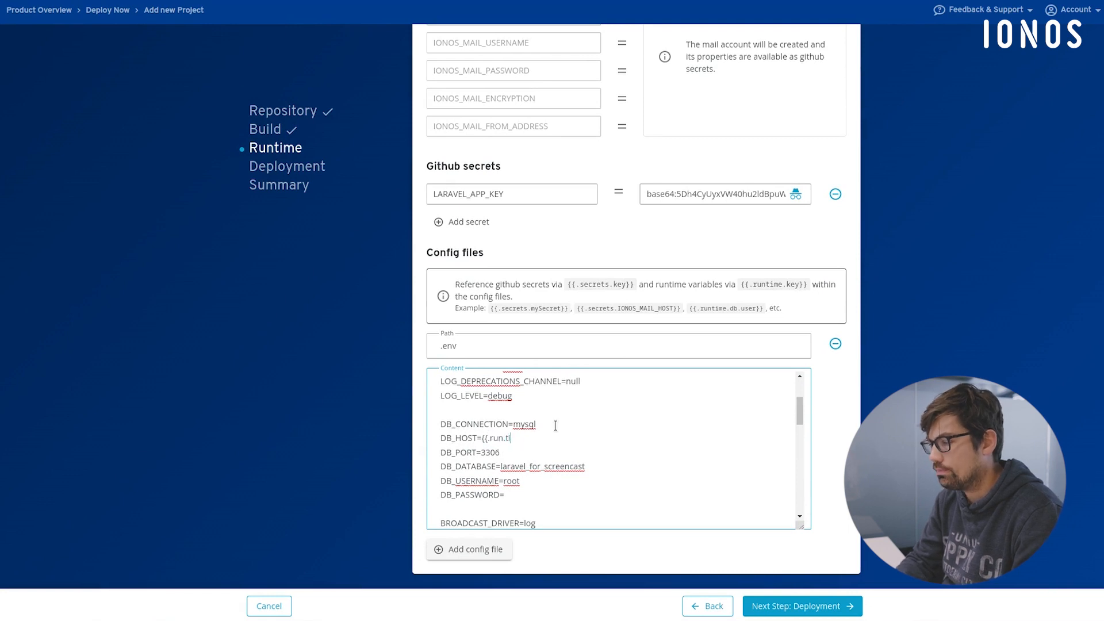
key(BackSpace)
key(BackSpace)
key(BackSpace)
text(time.)
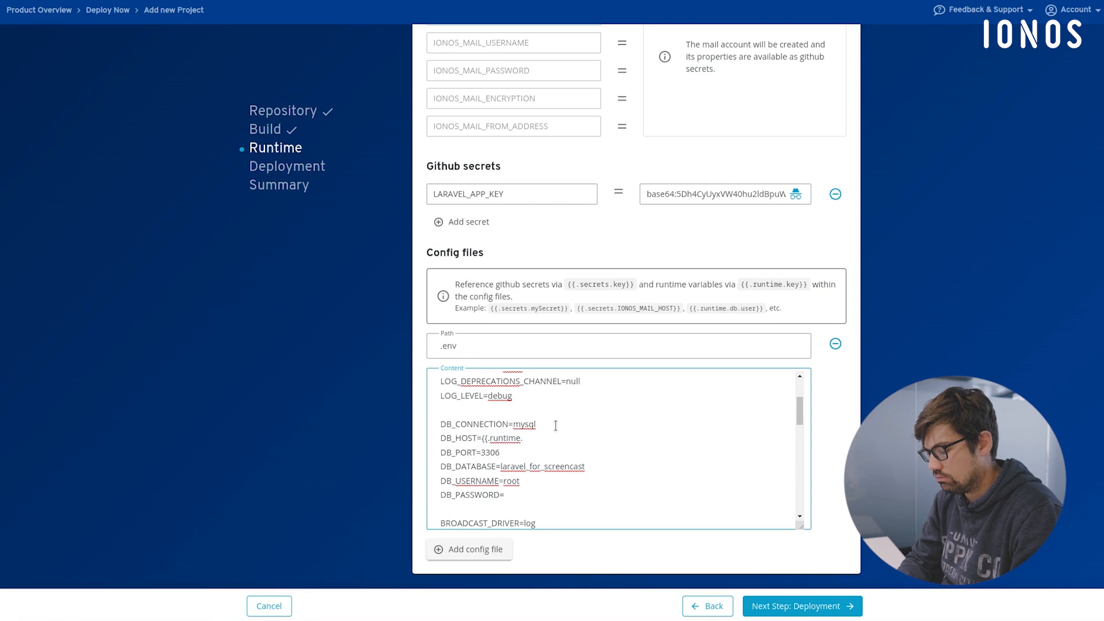
text(db)
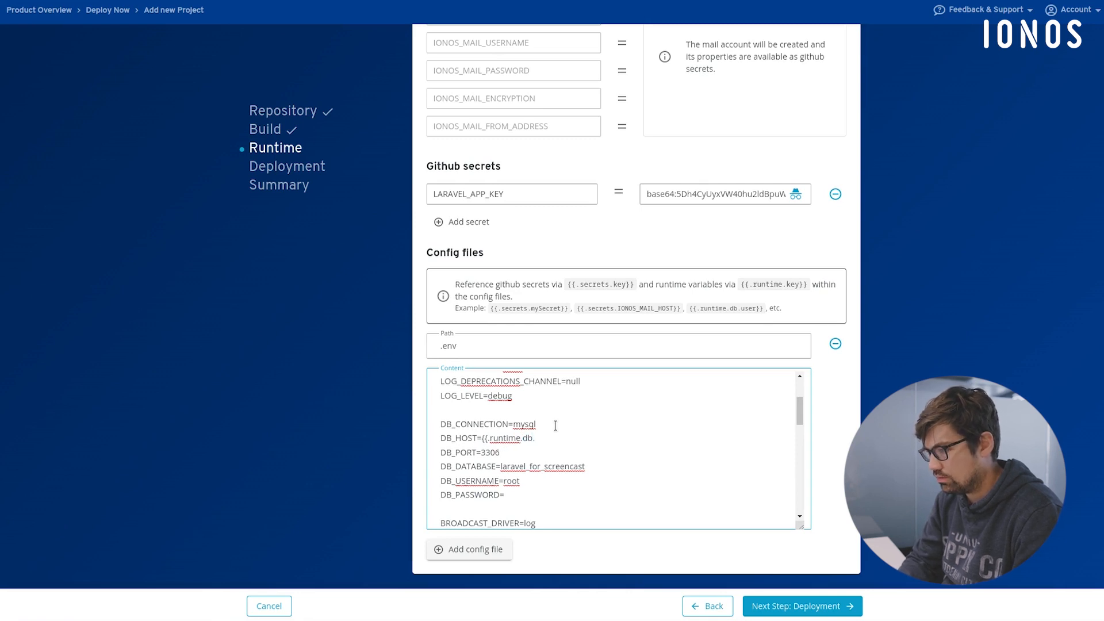
text(.host}})
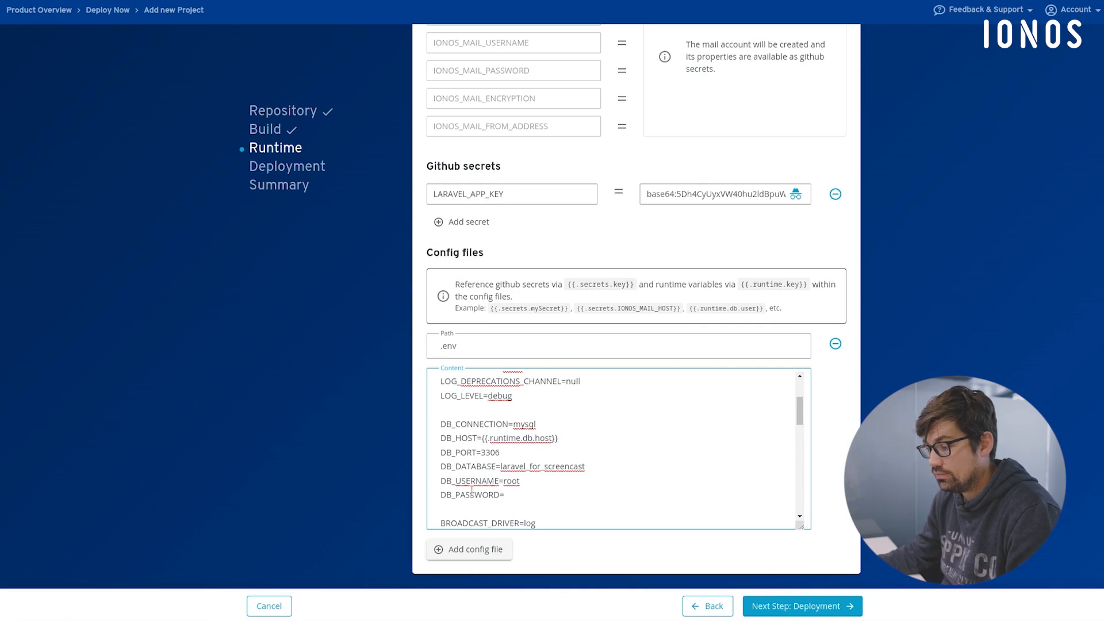
Switch to the code editor, open screencastpreparation.txt in the project and copy the database lines from DB_CONNECTION through DB_PASSWORD
key(alt+Tab)
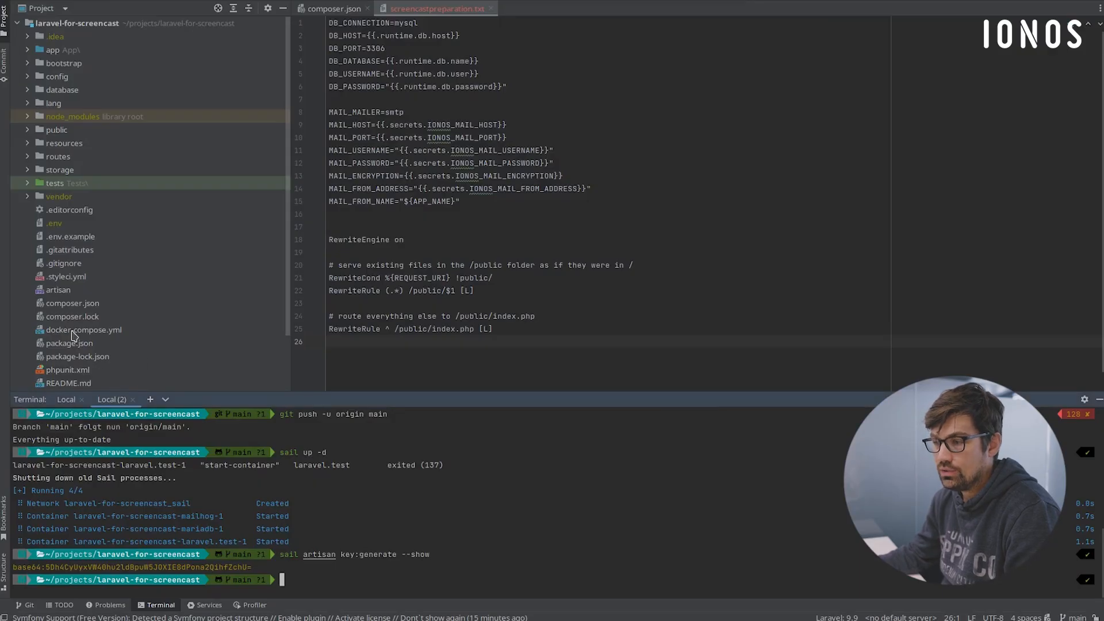
scroll(86, 270, down, 3)
click(98, 333)
click(401, 115)
drag(515, 84, 291, 22)
key(ctrl+c)
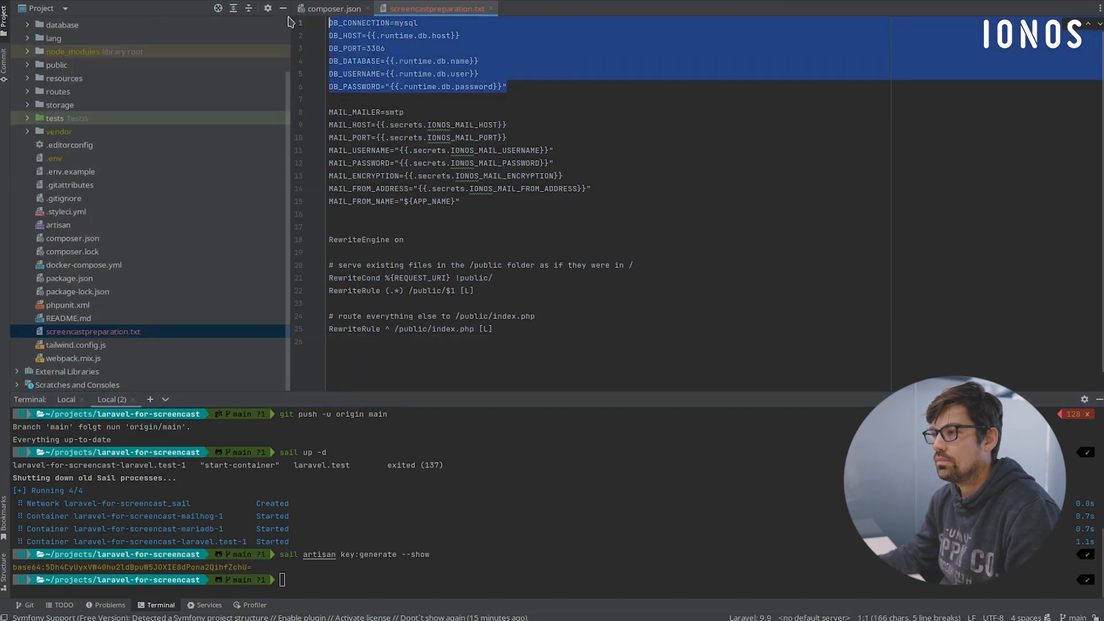
Back in IONOS Deploy Now, replace the database block of the .env content with the copied lines using {{.runtime.db...}} variables
key(alt+Tab)
drag(537, 492, 420, 428)
key(ctrl+v)
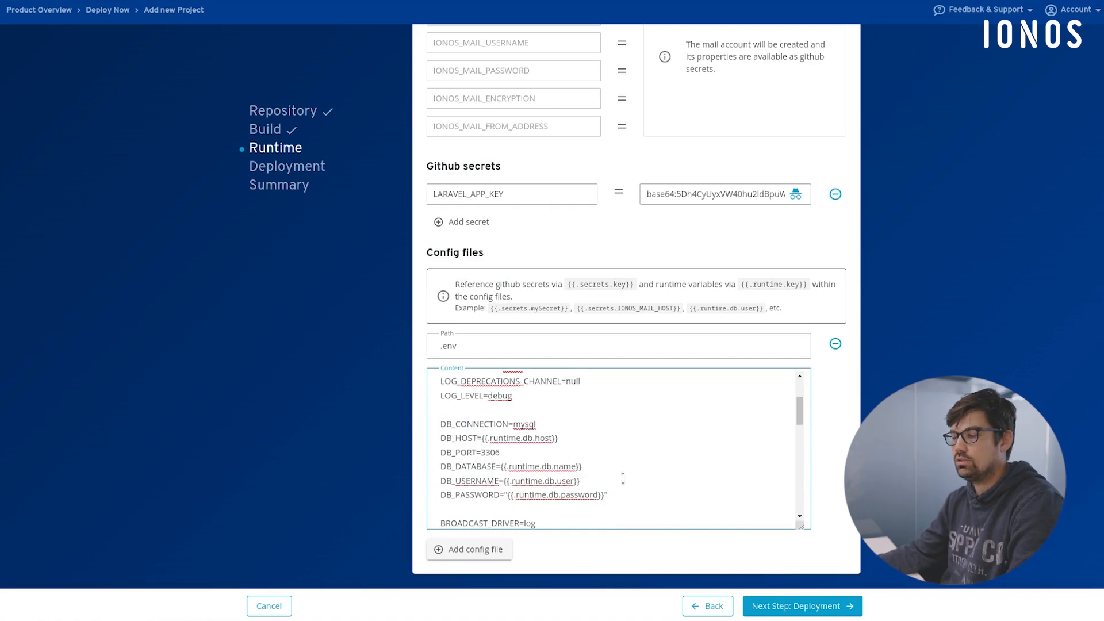
Compare the mail settings in the .env content with the secret names provided by the Mail account section
scroll(618, 480, down, 3)
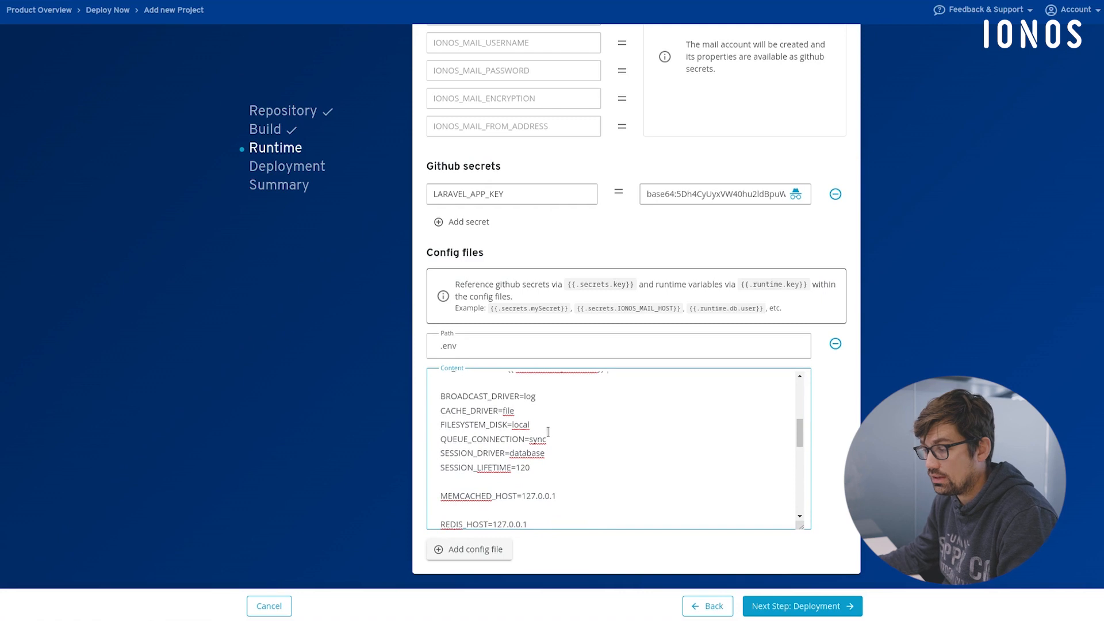
scroll(555, 446, down, 5)
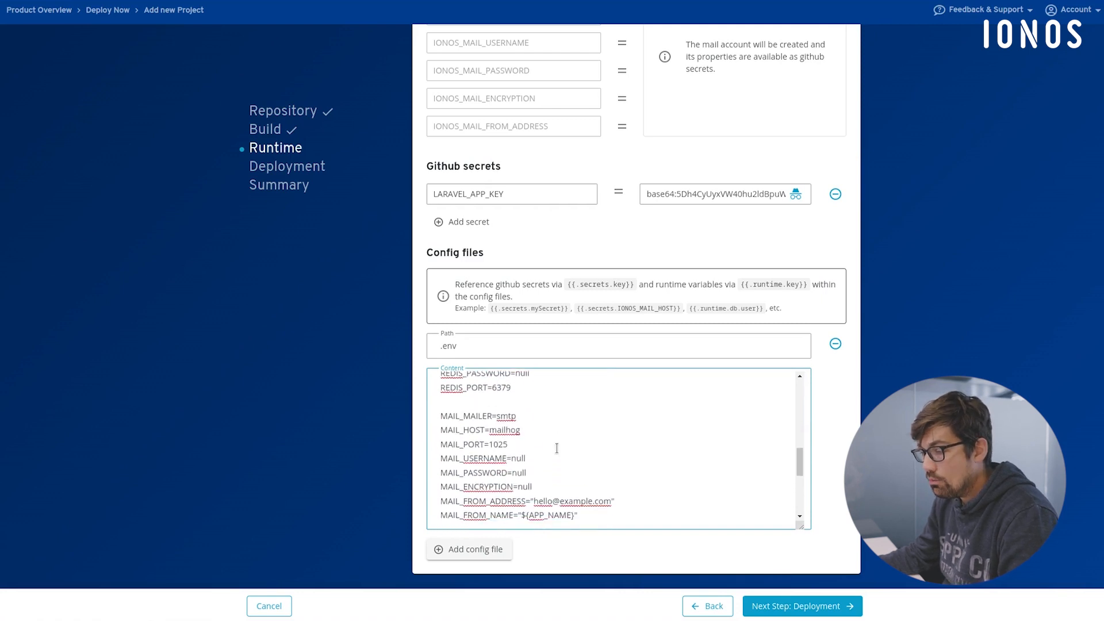
scroll(557, 448, down, 1)
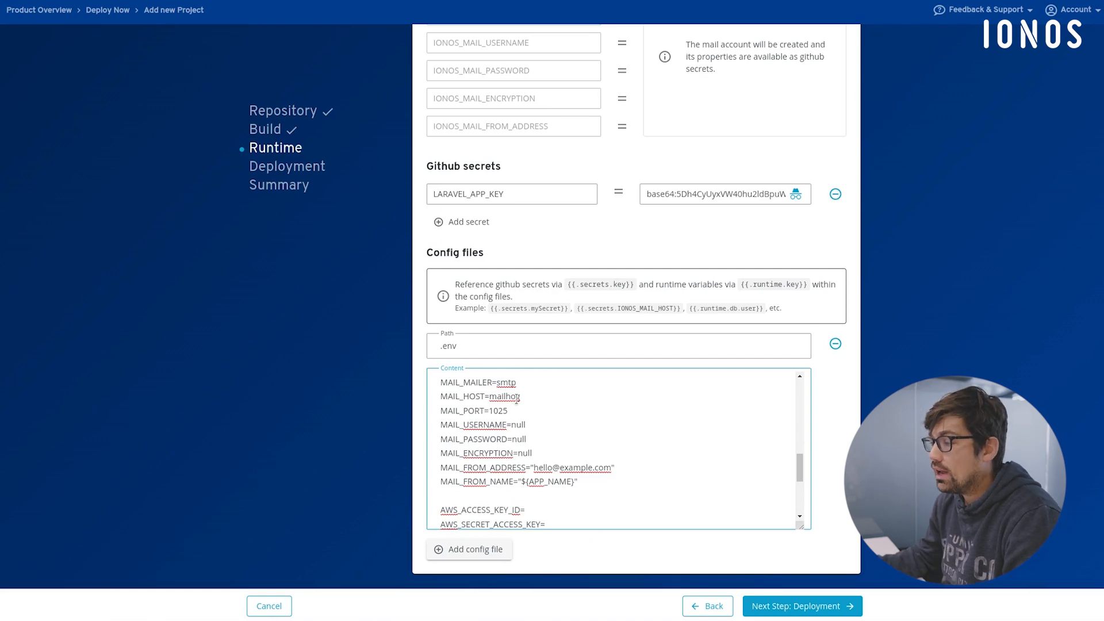
scroll(634, 104, up, 2)
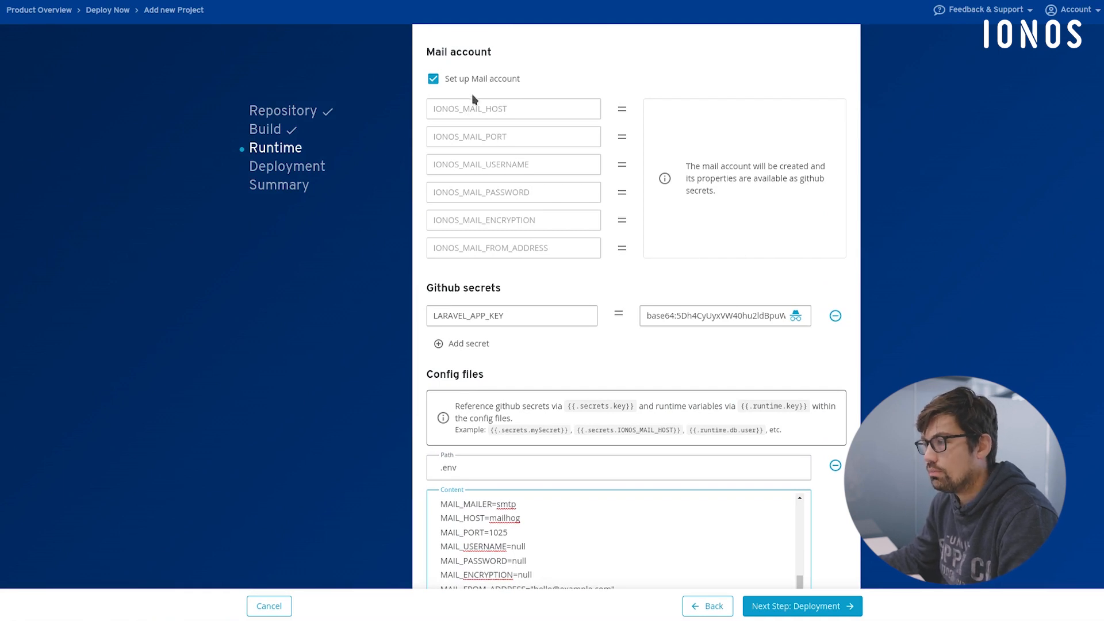
scroll(539, 180, down, 2)
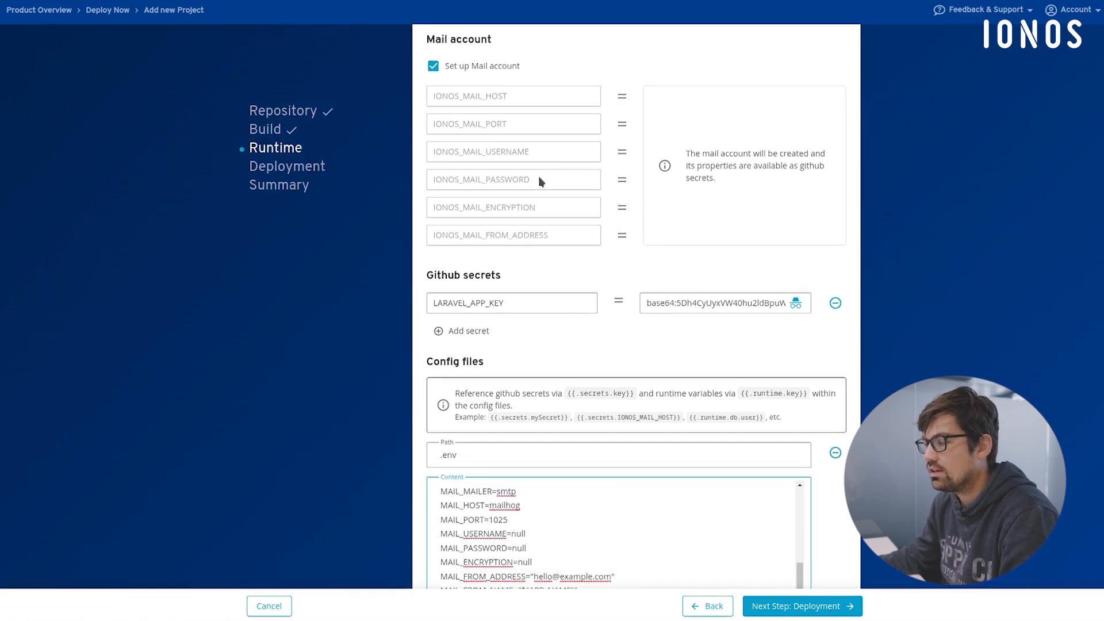
scroll(762, 353, down, 1)
scroll(506, 395, up, 2)
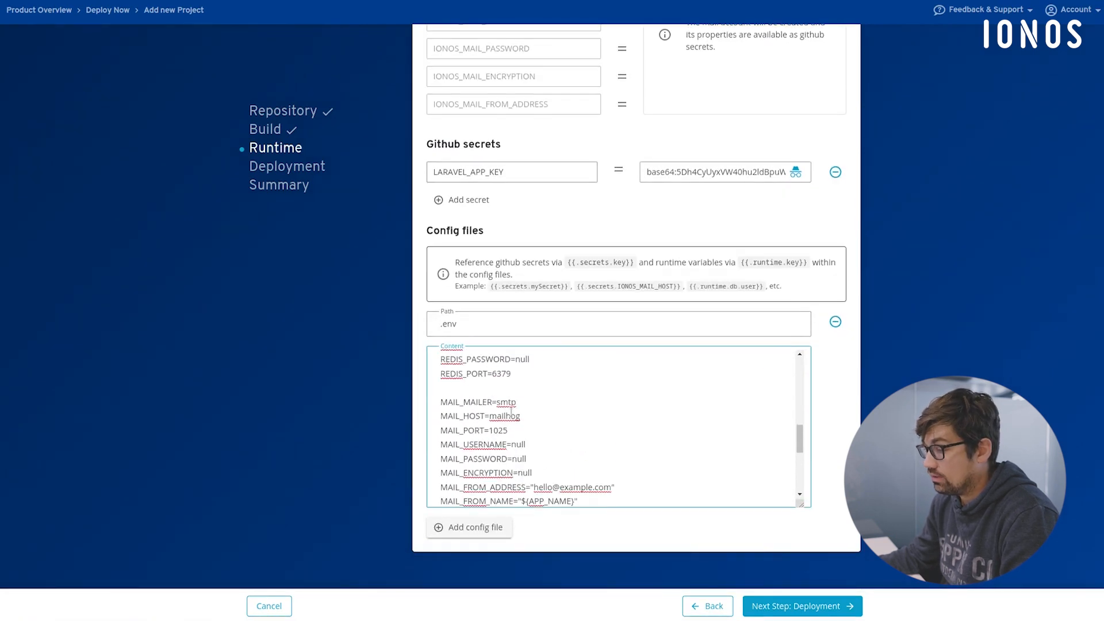
Replace the MAIL_HOST value in the .env content with the start of a secret reference, {{.secrets
double_click(511, 415)
scroll(574, 433, up, 5)
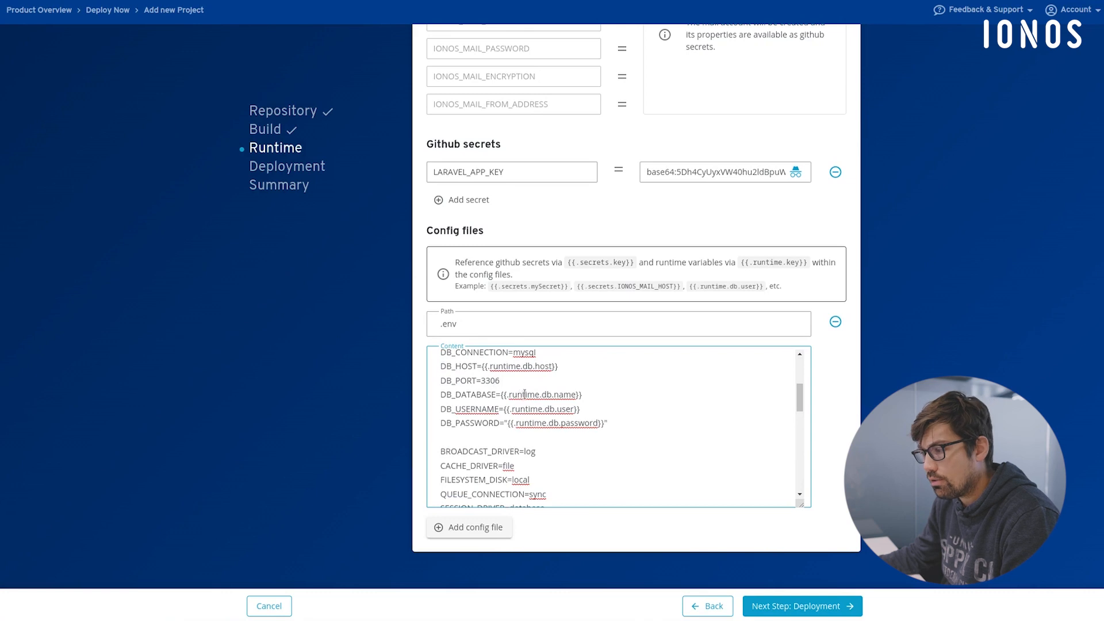
scroll(525, 394, down, 5)
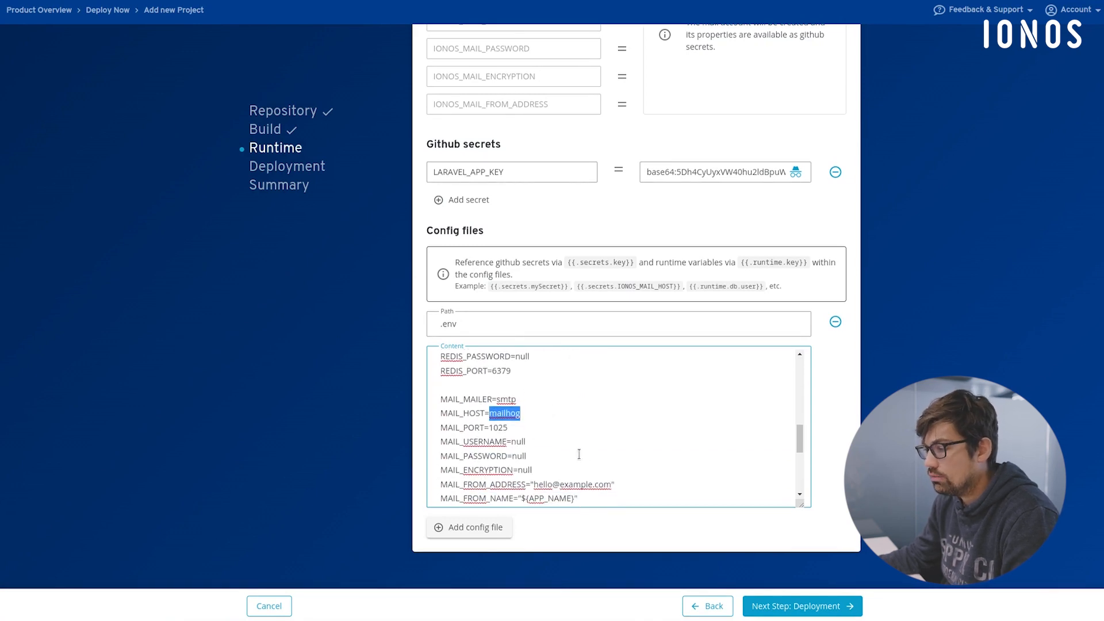
text({{)
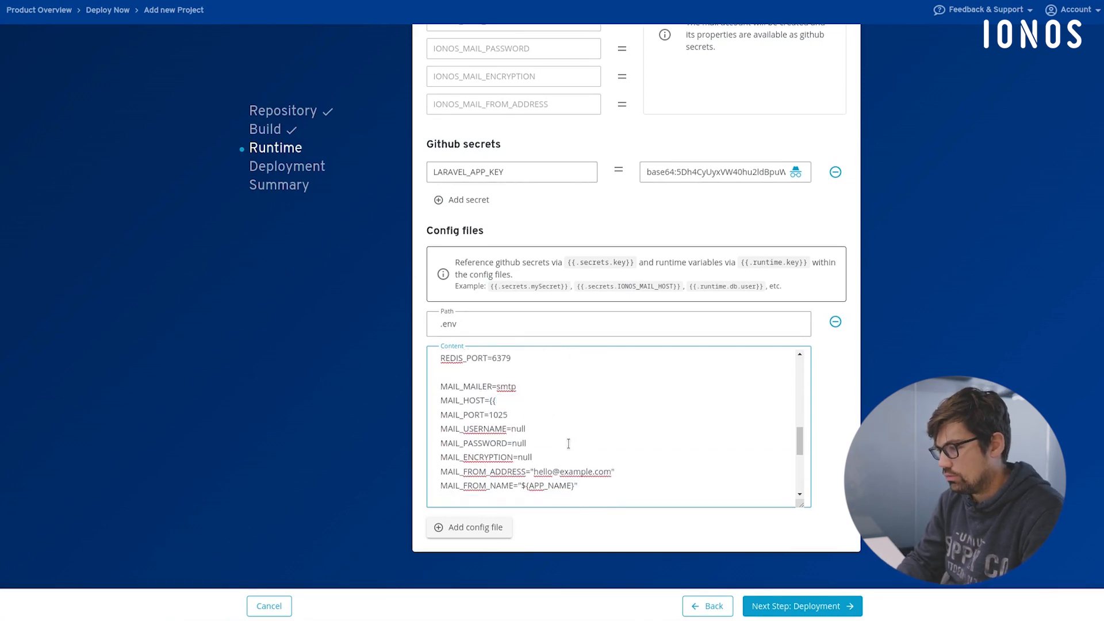
text(.secrets.)
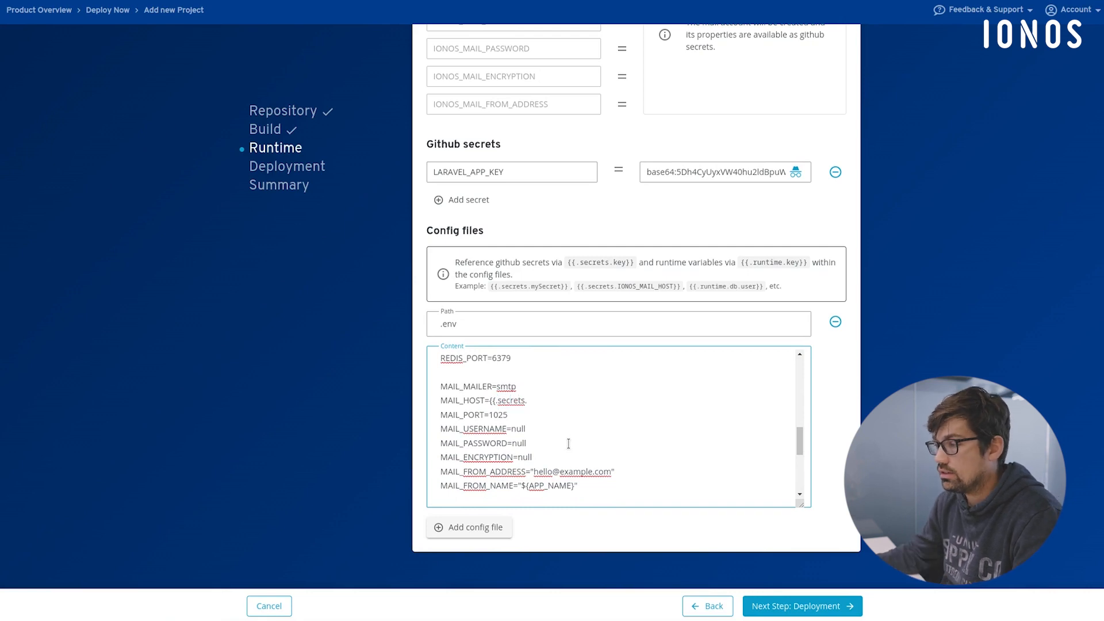
Copy the secret name IONOS_MAIL_HOST from the Mail account section and complete the MAIL_HOST reference as {{.secrets.IONOS_MAIL_HOST}}
scroll(503, 154, up, 3)
double_click(480, 129)
key(ctrl+c)
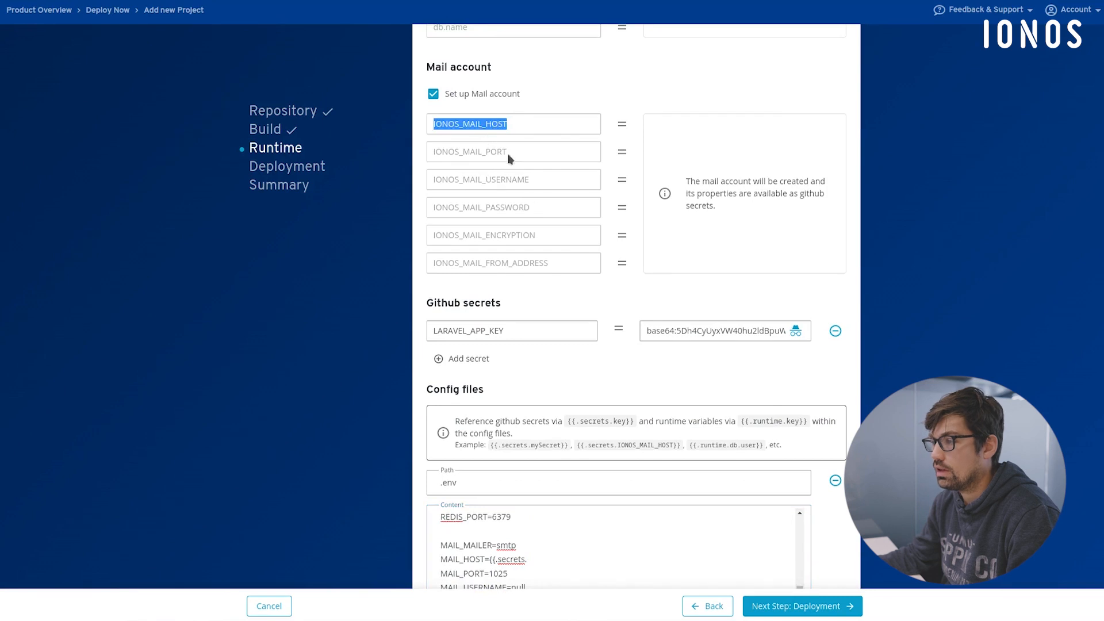
scroll(590, 402, down, 3)
click(568, 417)
key(ctrl+v)
text(}})
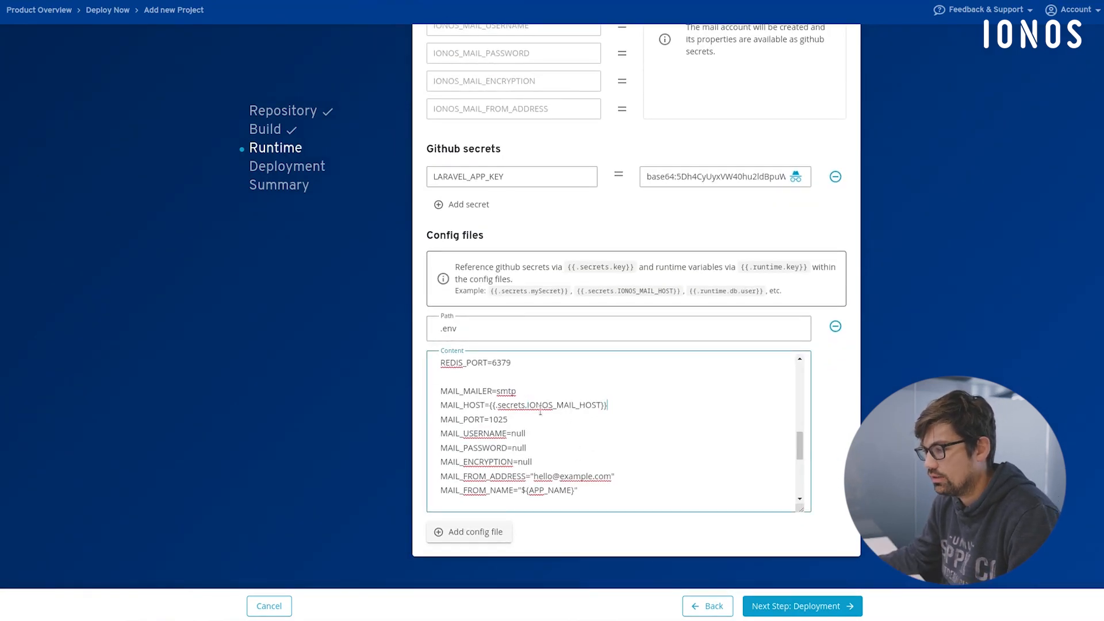
Copy the MAIL_MAILER through MAIL_FROM_NAME lines from screencastpreparation.txt in the code editor and replace the .env content's mail block with them in IONOS Deploy Now
key(alt+Tab)
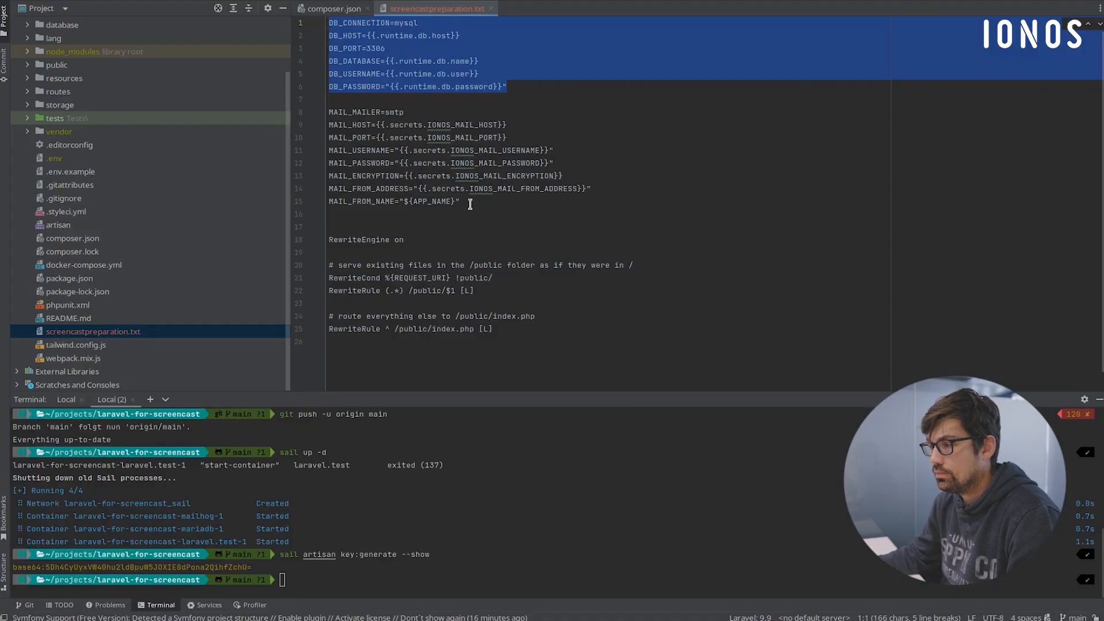
drag(463, 203, 286, 119)
key(alt+Tab)
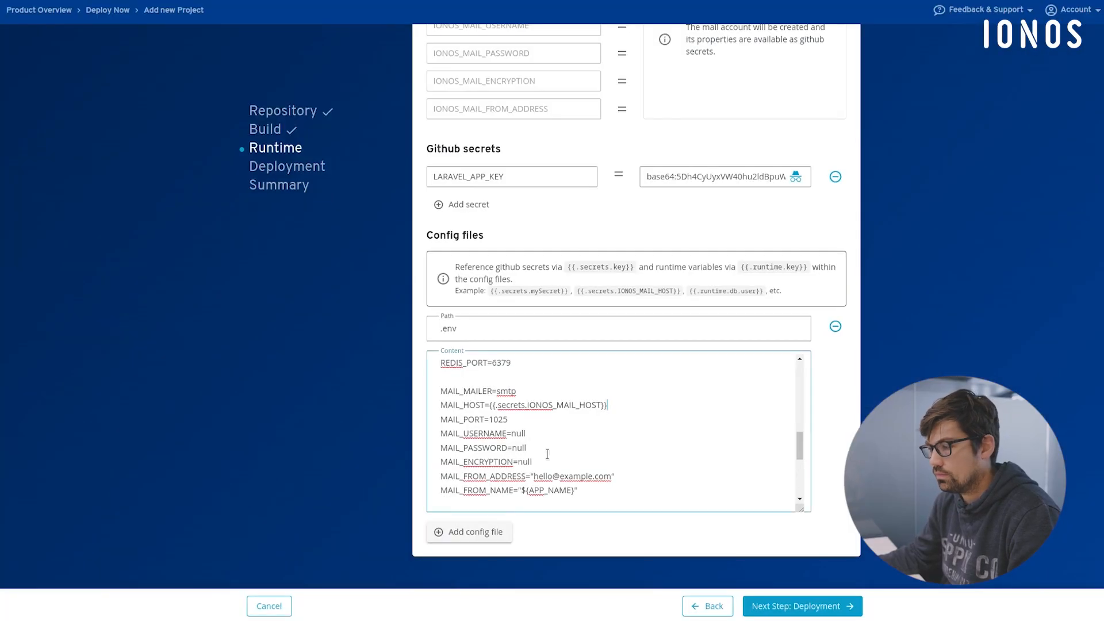
drag(578, 491, 397, 397)
key(ctrl+v)
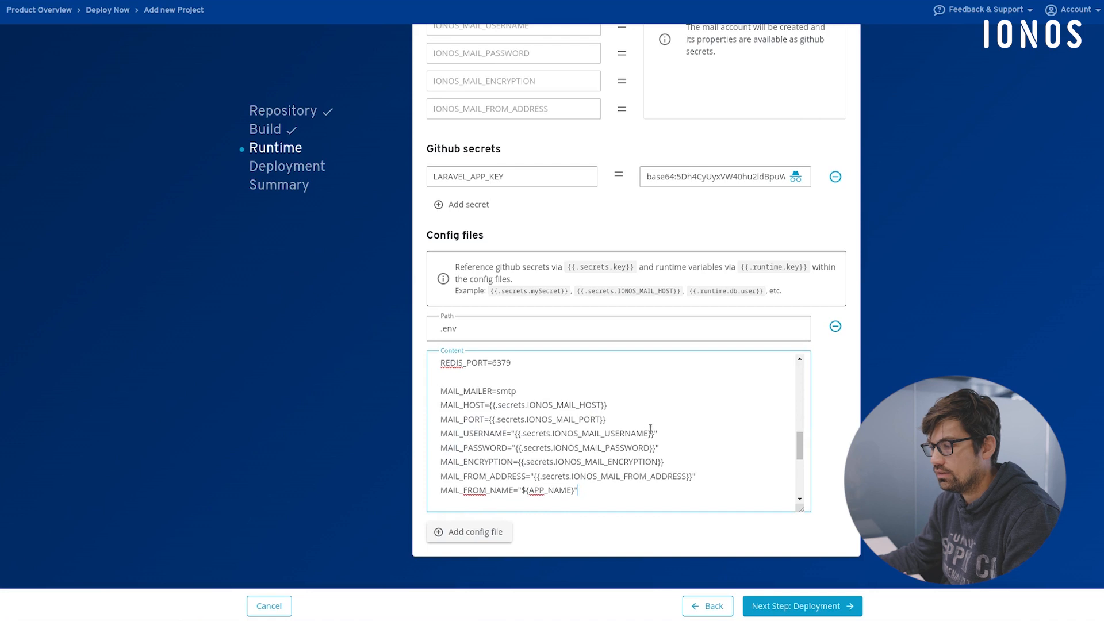
Finish the Runtime configuration with the .env and .htaccess config files and proceed to the Deployment stage
scroll(612, 426, down, 10)
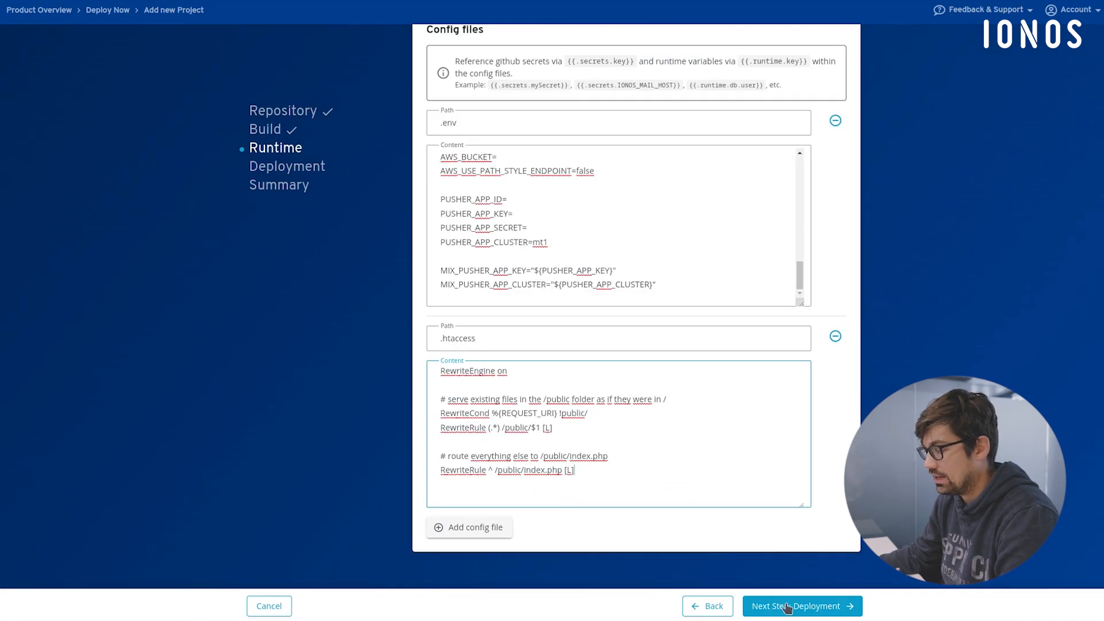
click(793, 608)
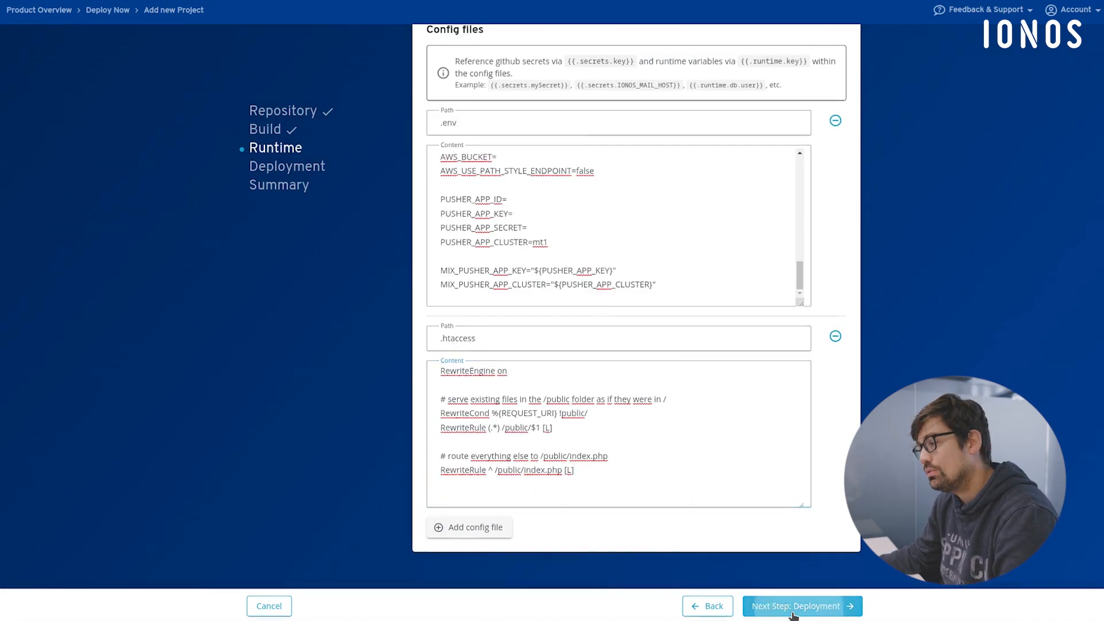
scroll(809, 213, down, 2)
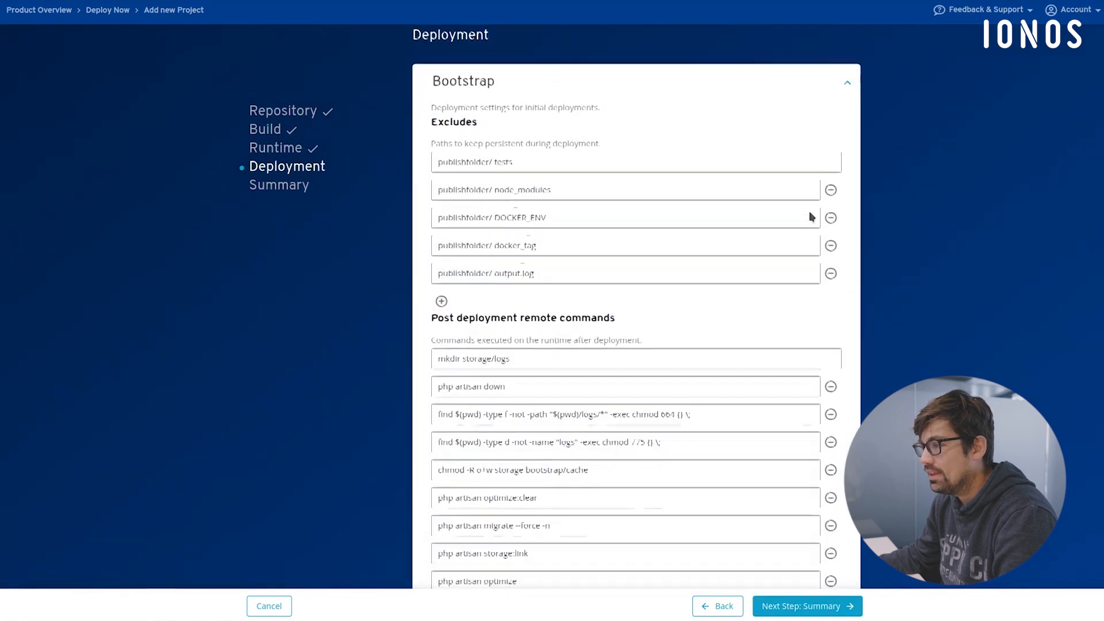
scroll(740, 250, up, 2)
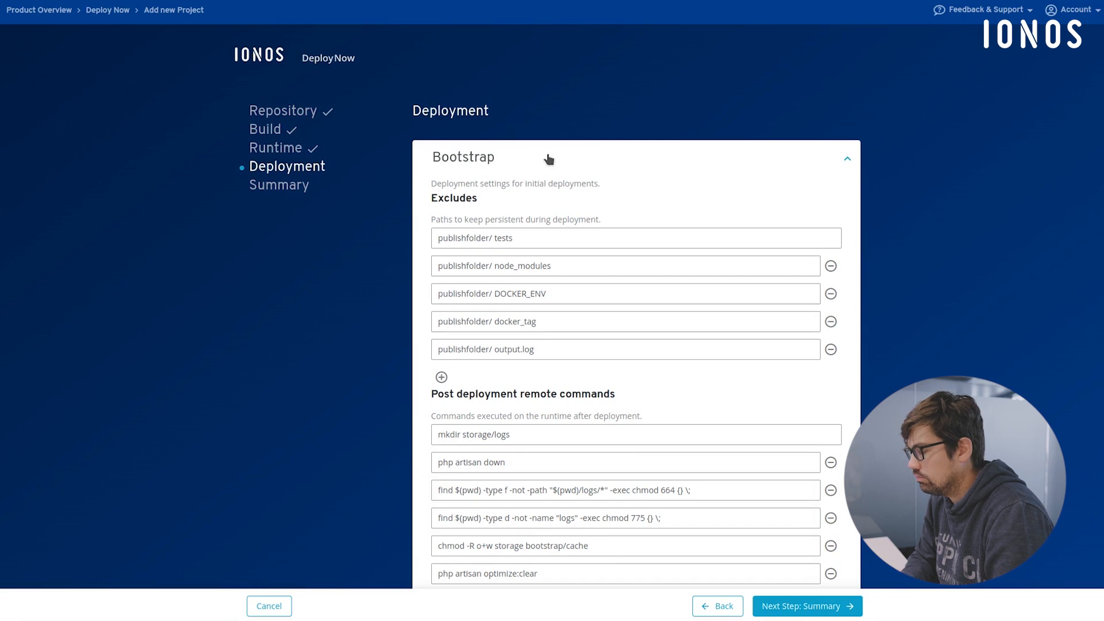
Examine the Bootstrap deployment settings, including the excluded paths and the post-deployment remote commands
click(549, 160)
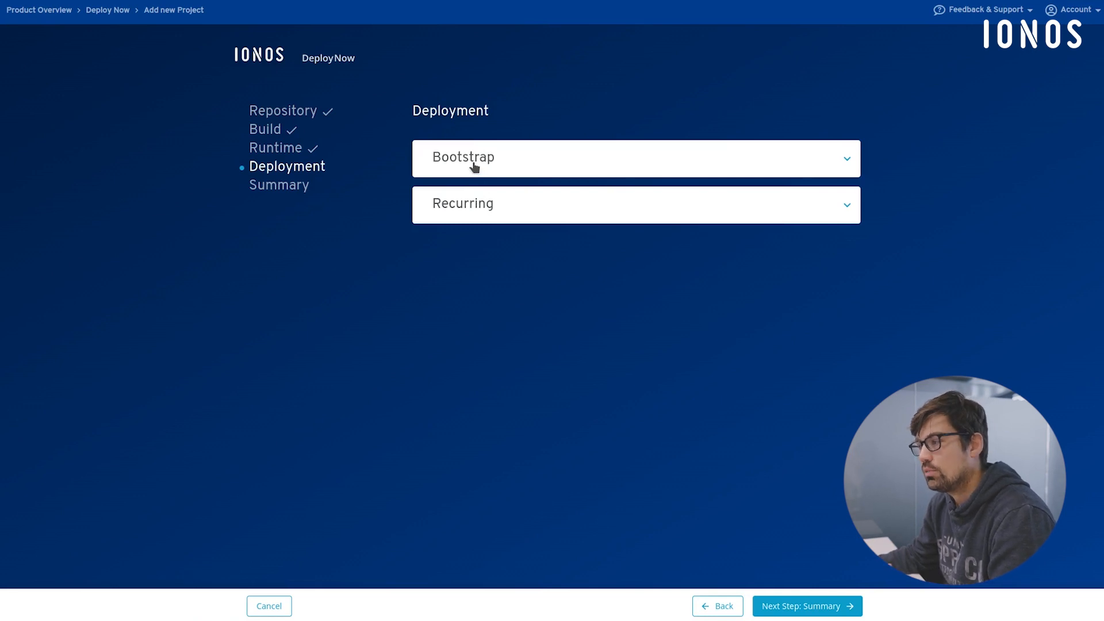
click(473, 167)
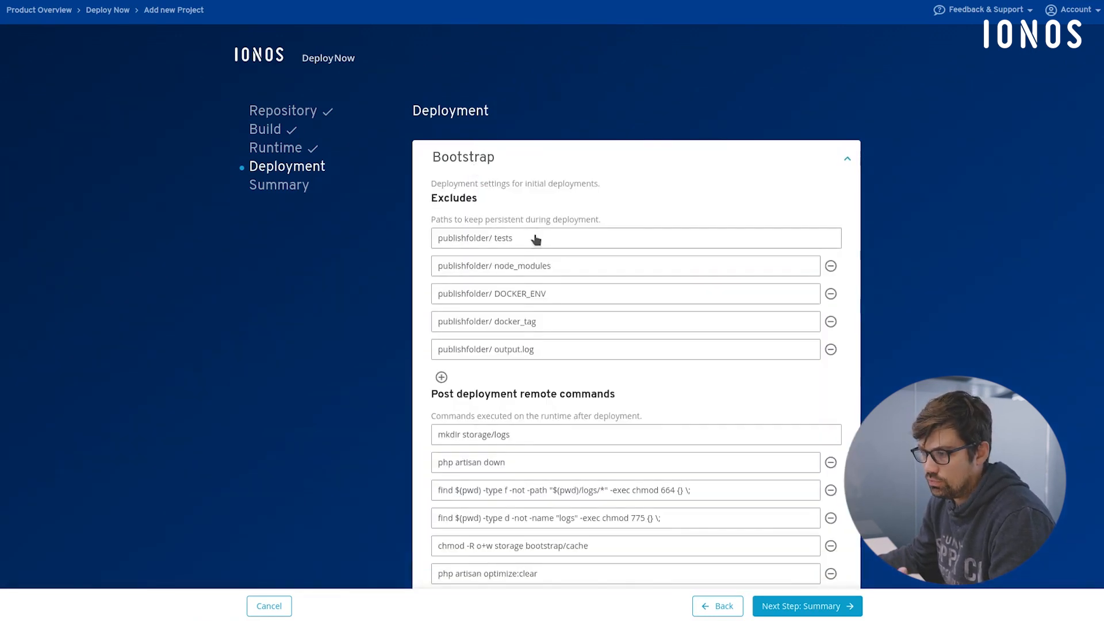
scroll(535, 239, down, 3)
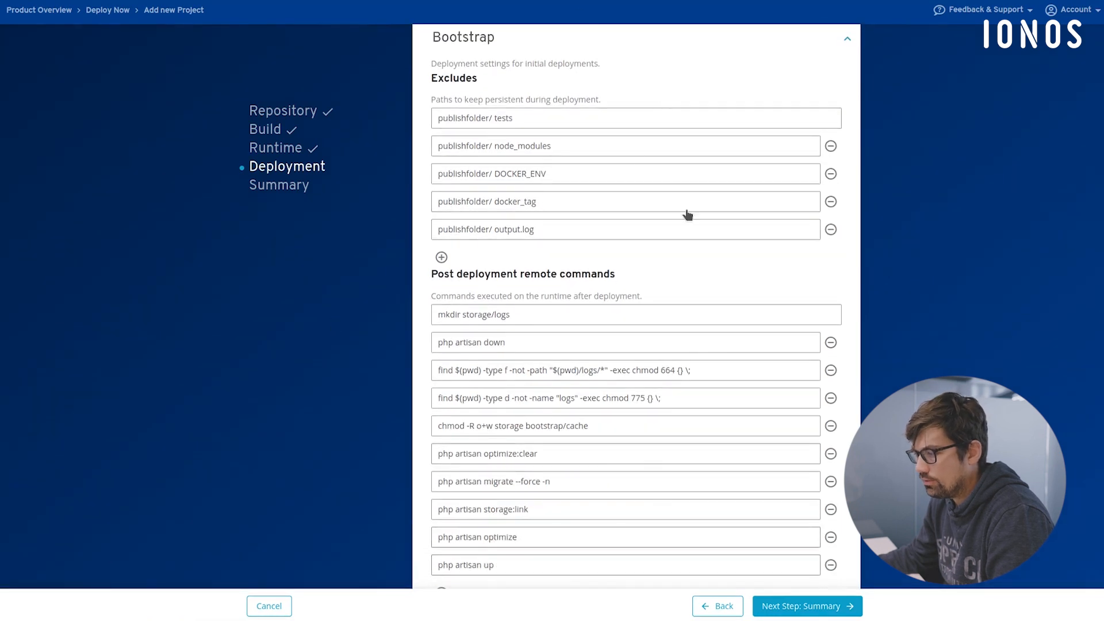
scroll(570, 221, down, 2)
scroll(661, 363, up, 3)
scroll(598, 286, up, 2)
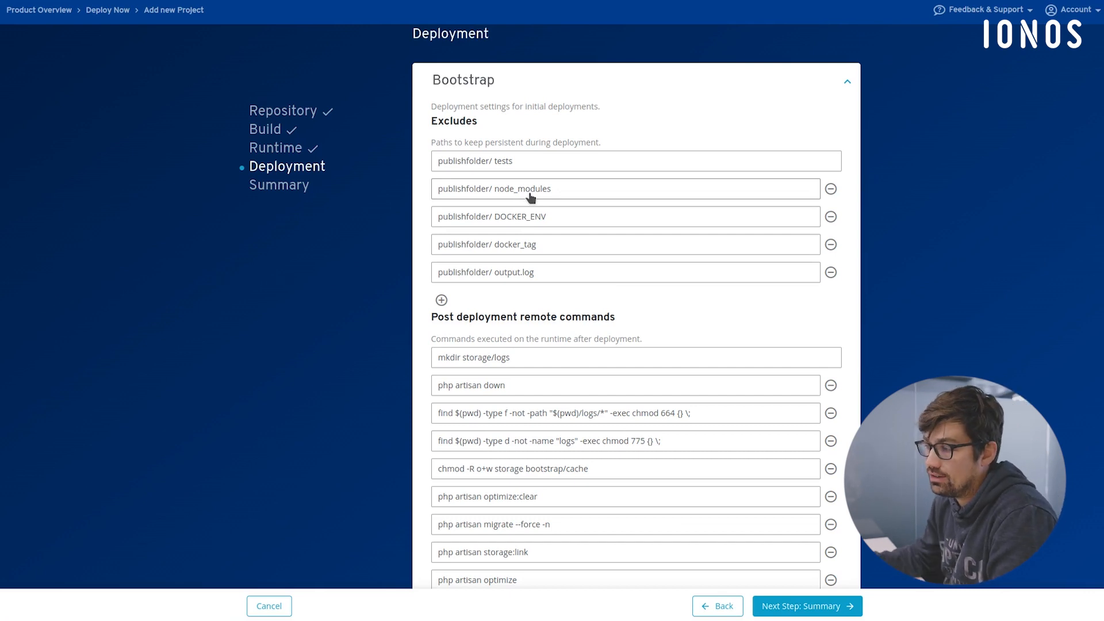
scroll(629, 298, down, 3)
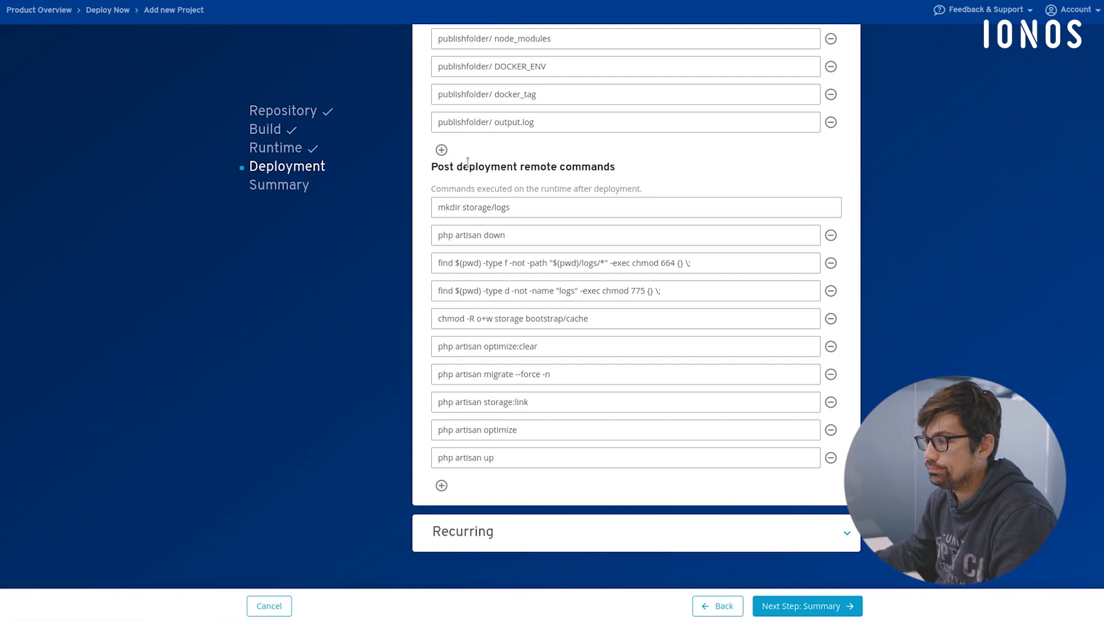
scroll(689, 181, up, 2)
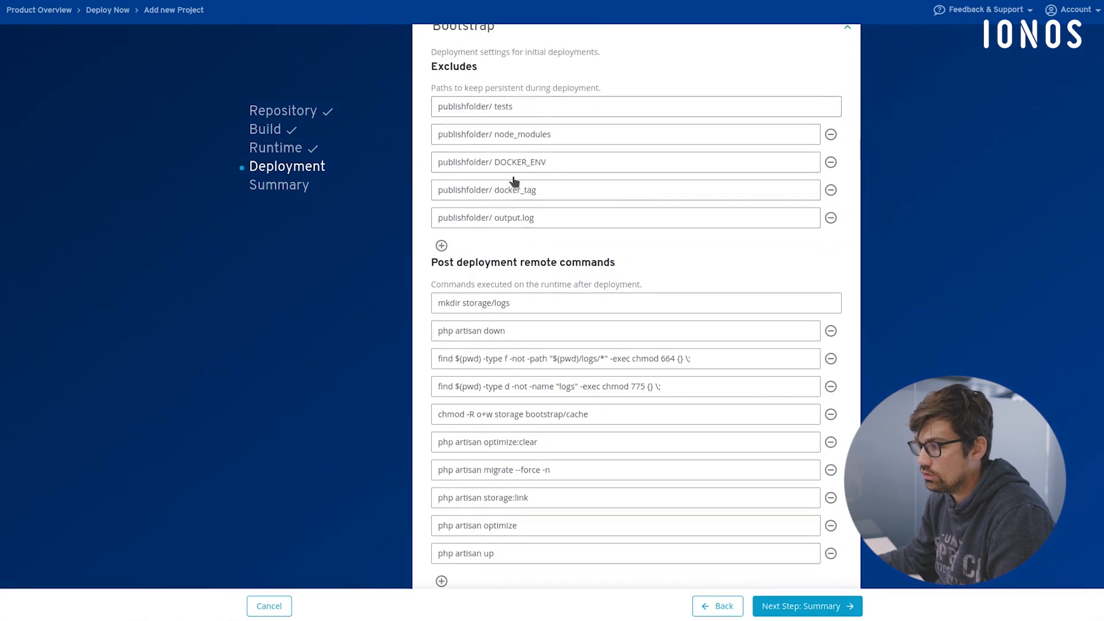
scroll(651, 352, down, 2)
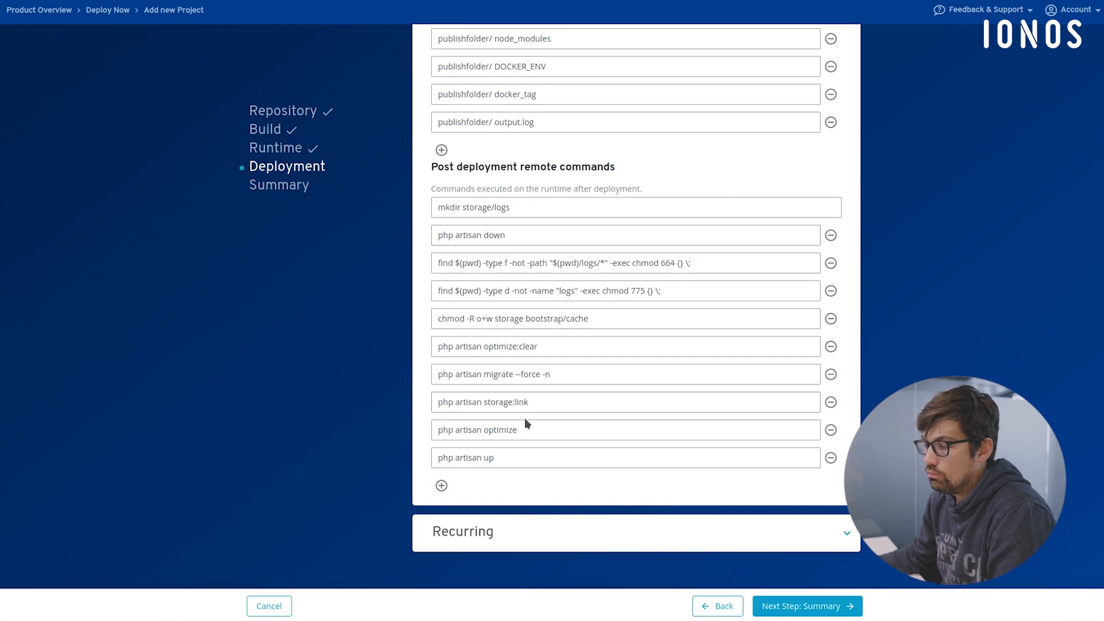
scroll(554, 383, up, 1)
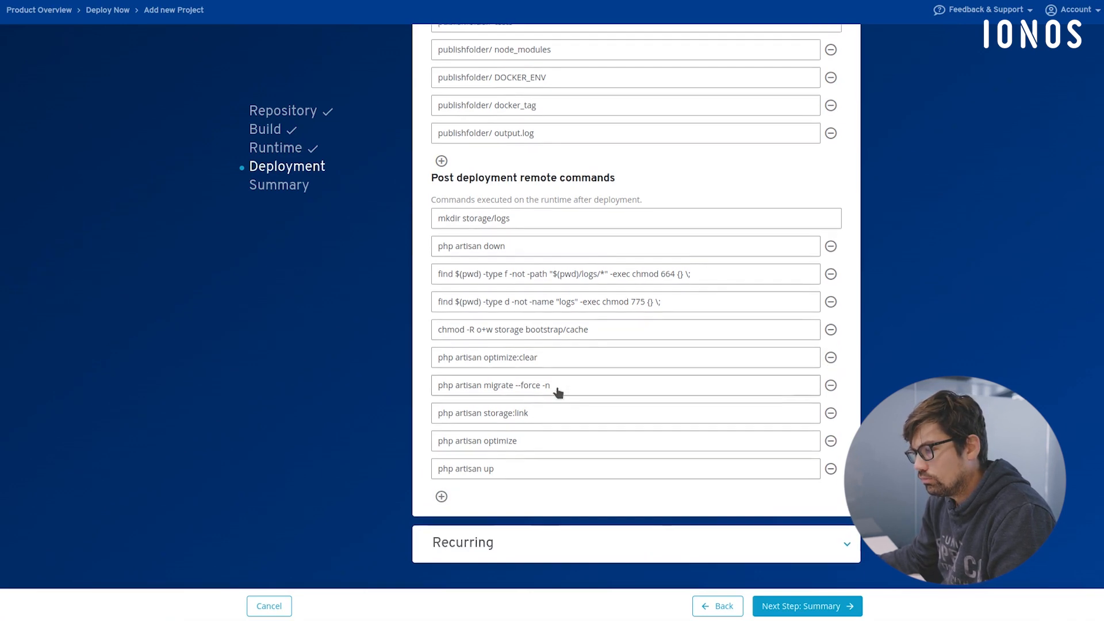
scroll(523, 384, up, 3)
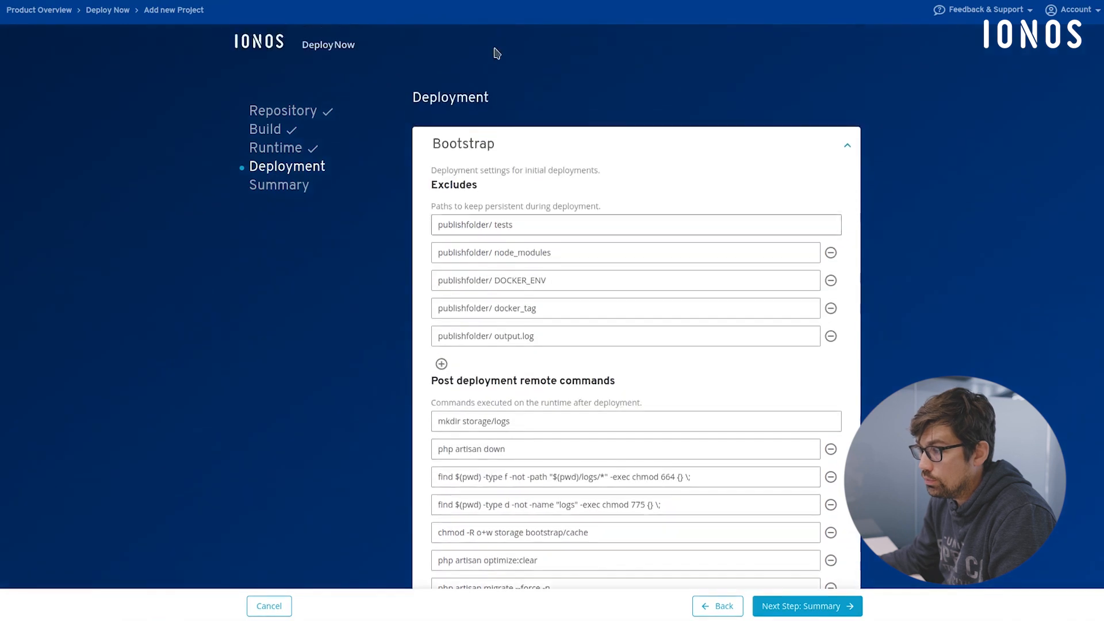
scroll(567, 426, down, 3)
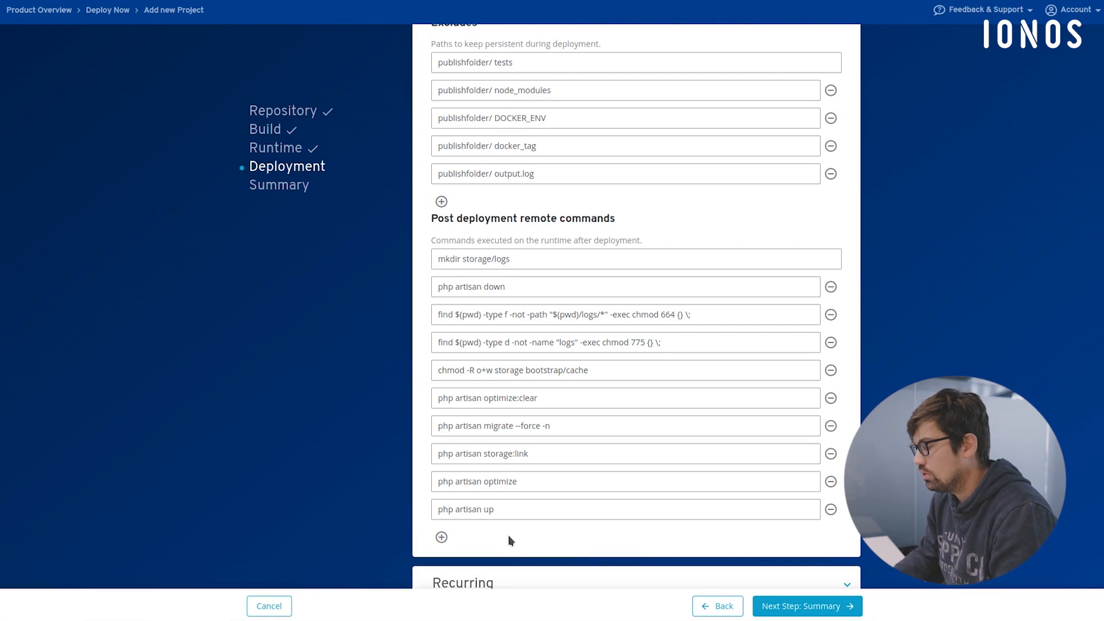
scroll(596, 446, up, 3)
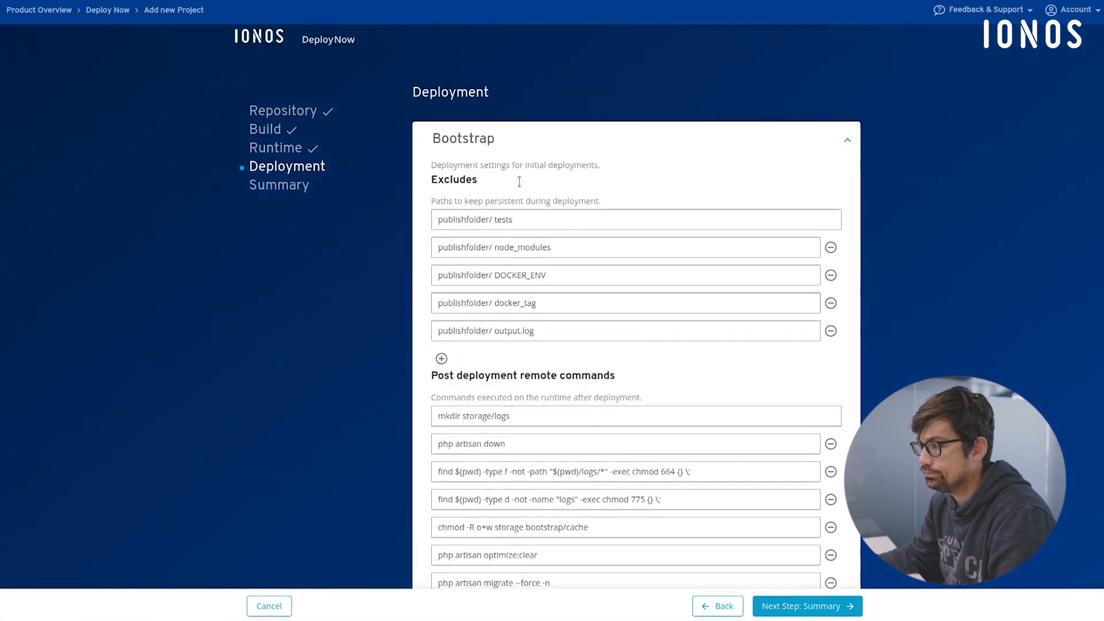
Collapse the Bootstrap settings and expand the Recurring ones to review their excluded paths and pre- and post-deployment remote commands
click(496, 157)
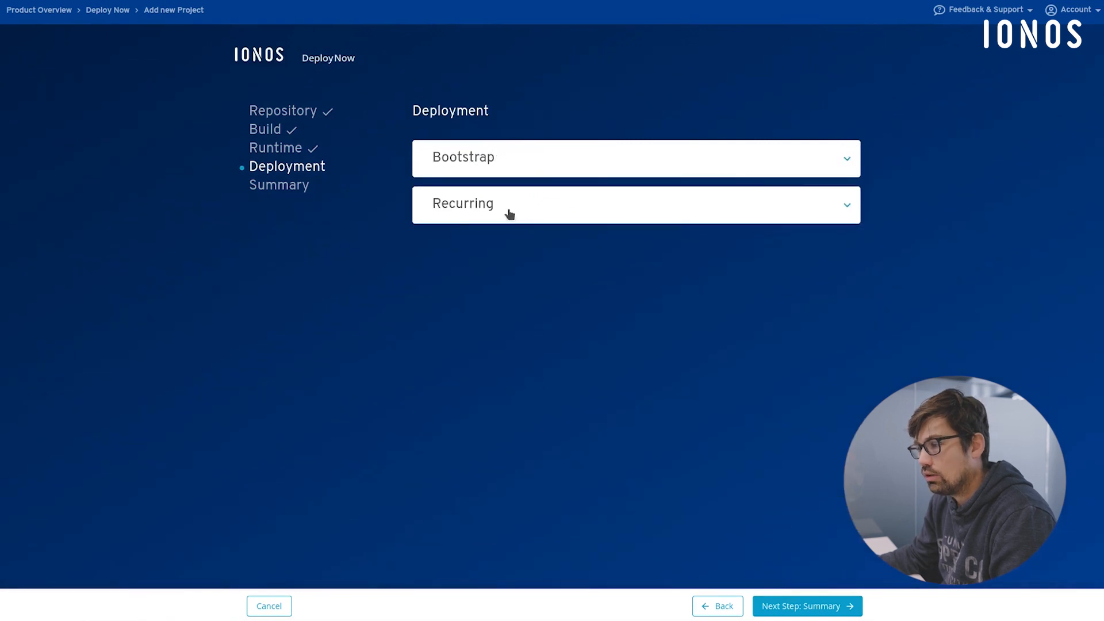
click(507, 214)
scroll(619, 285, down, 3)
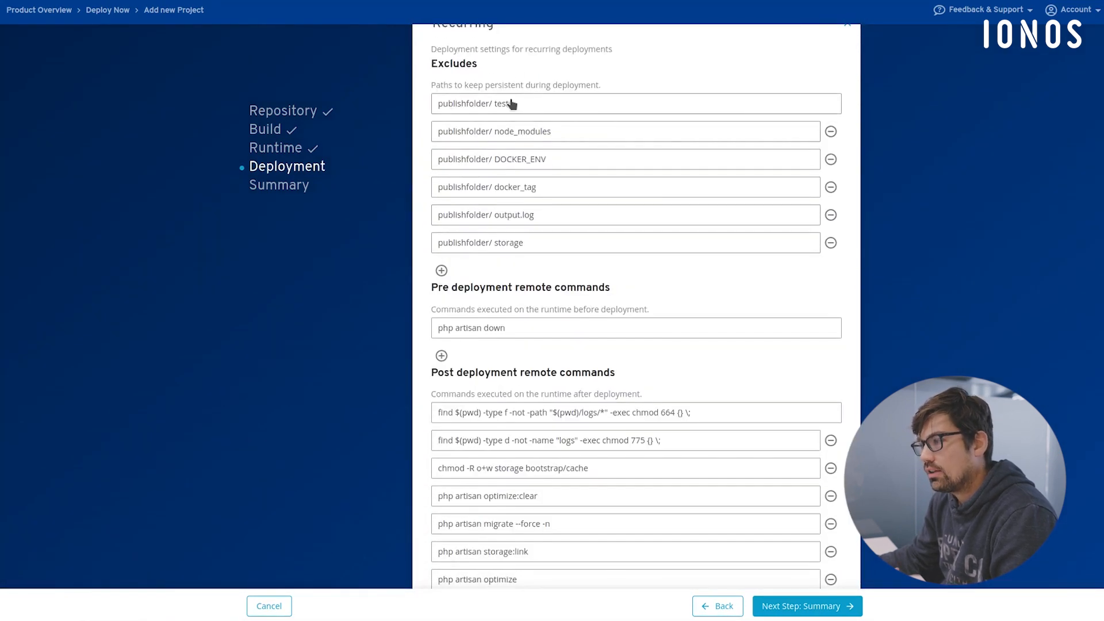
Compare the Bootstrap settings with the Recurring excludes and pre- and post-deployment commands, and proceed to the project summary
scroll(539, 249, up, 3)
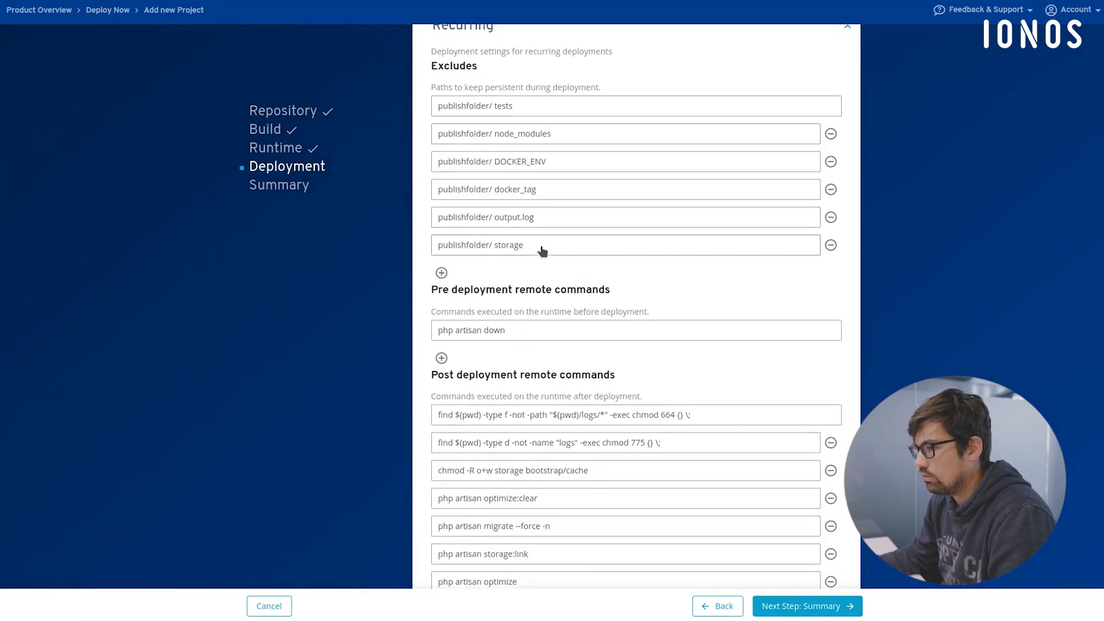
click(522, 165)
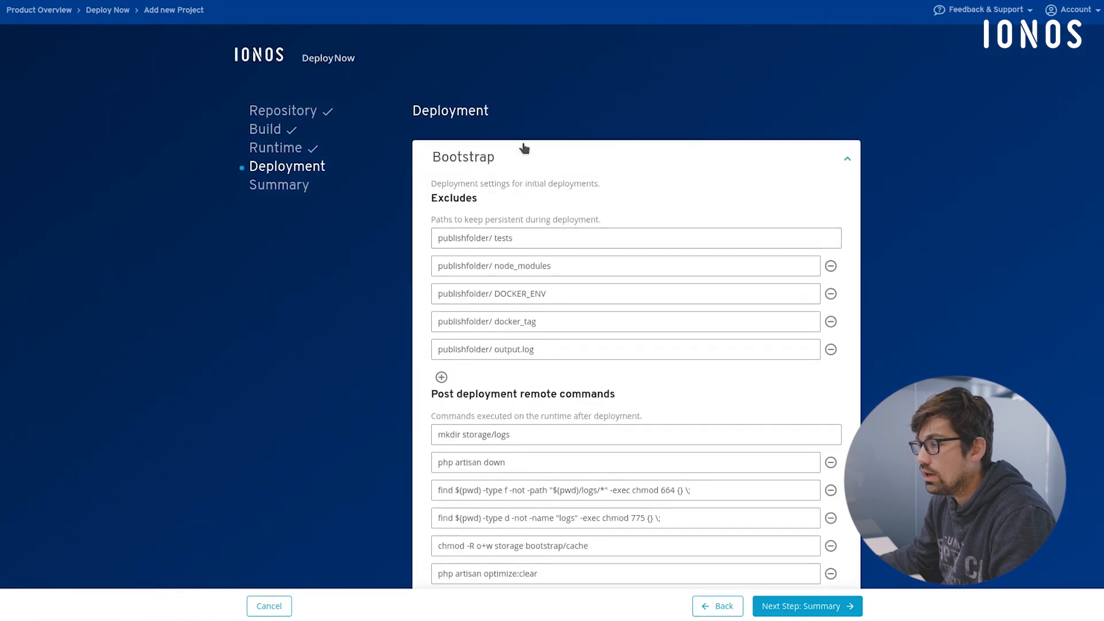
click(522, 149)
click(517, 213)
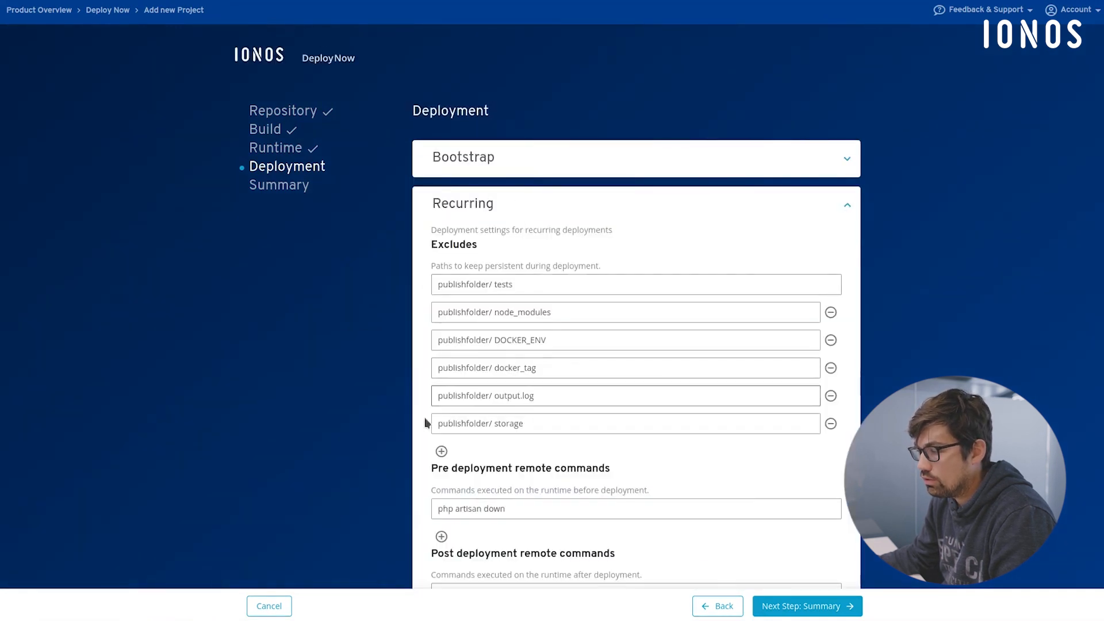
scroll(543, 420, down, 2)
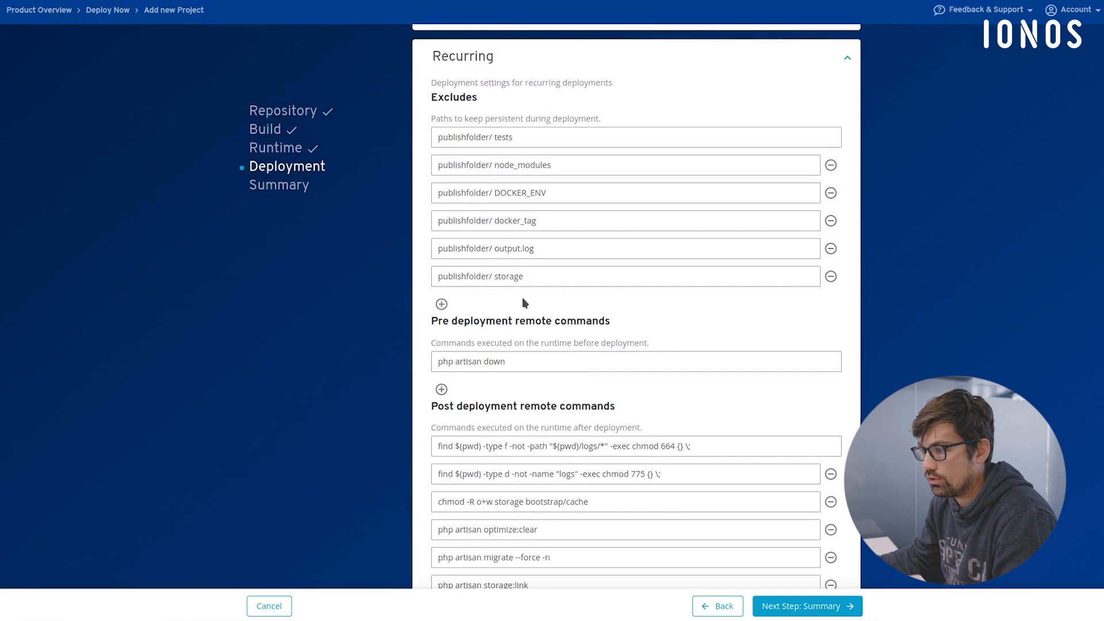
scroll(522, 301, down, 2)
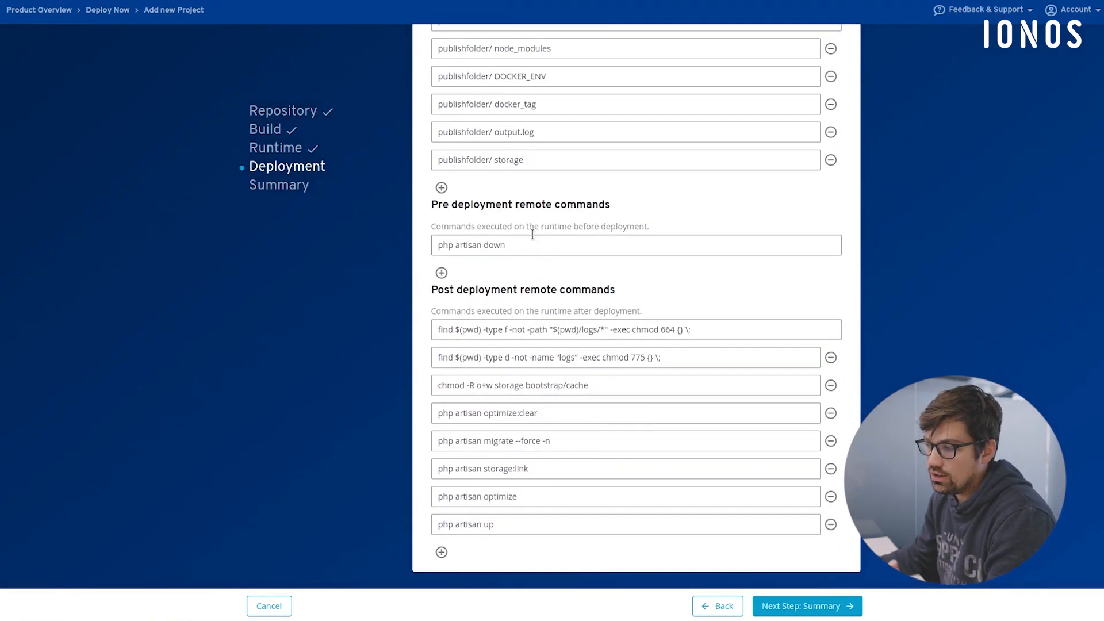
scroll(532, 251, down, 1)
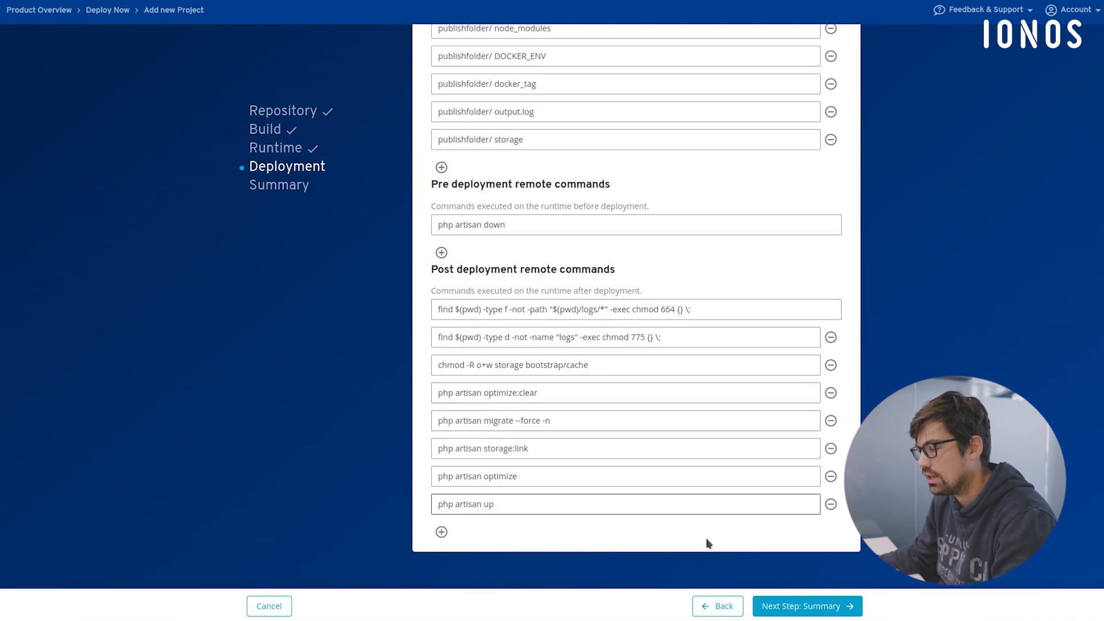
click(797, 607)
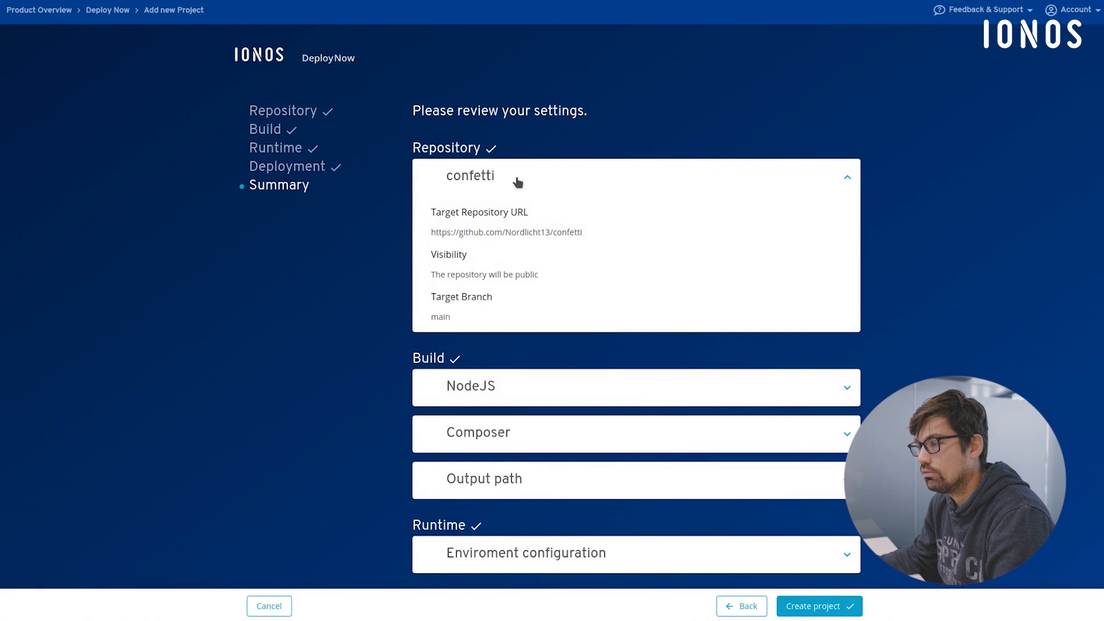
Review the summary's confetti repository details and the NodeJS, Composer and Output path build settings
scroll(517, 182, down, 1)
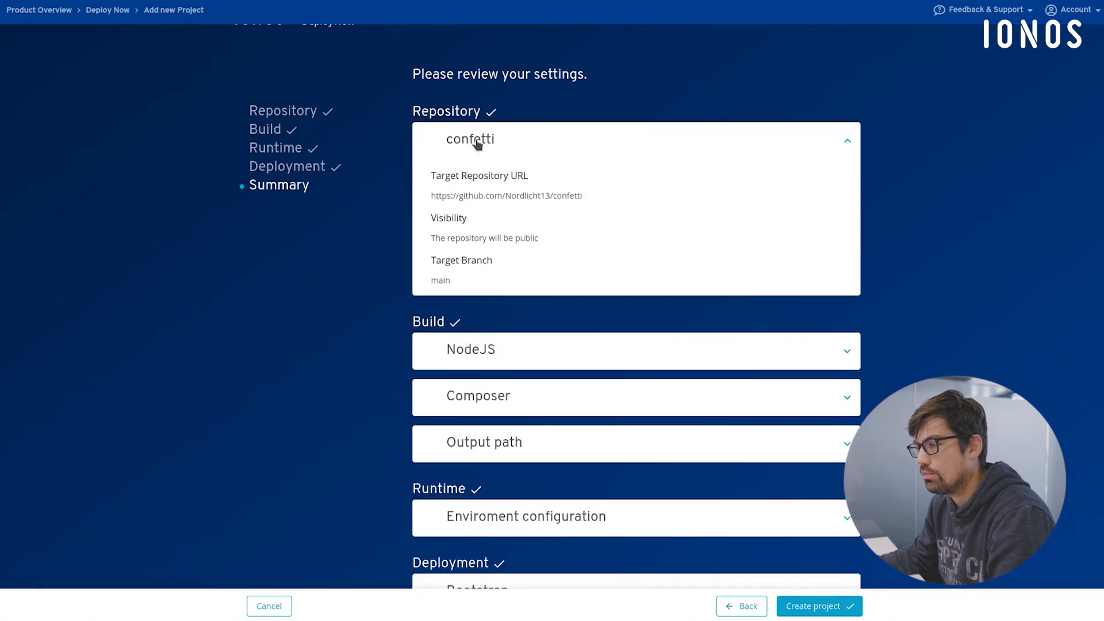
scroll(581, 261, down, 3)
click(528, 226)
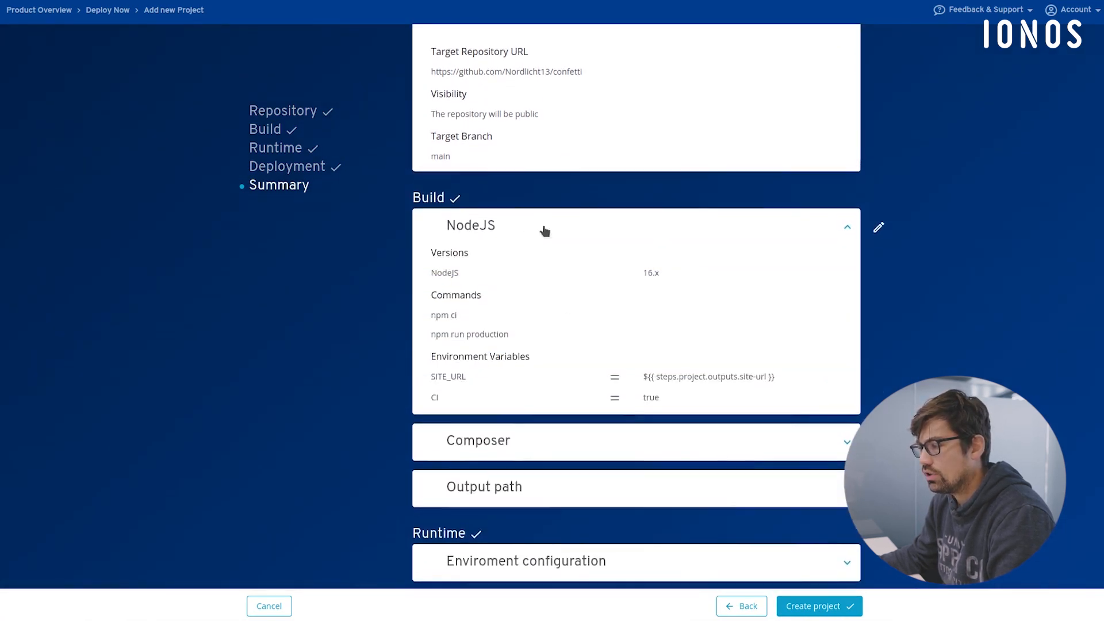
scroll(544, 231, down, 3)
click(502, 117)
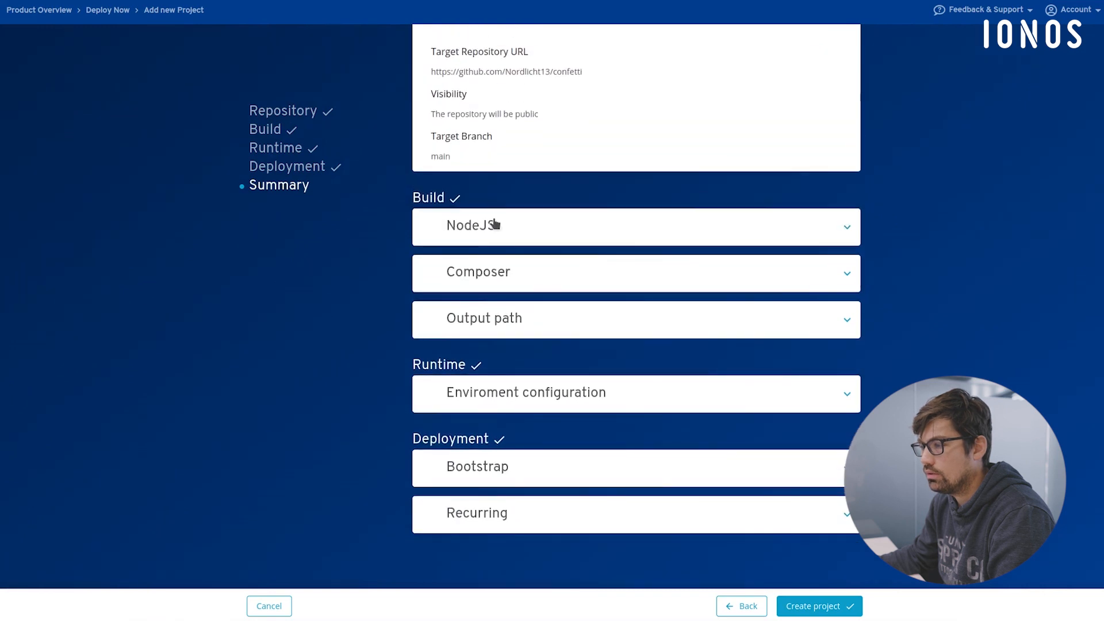
click(495, 223)
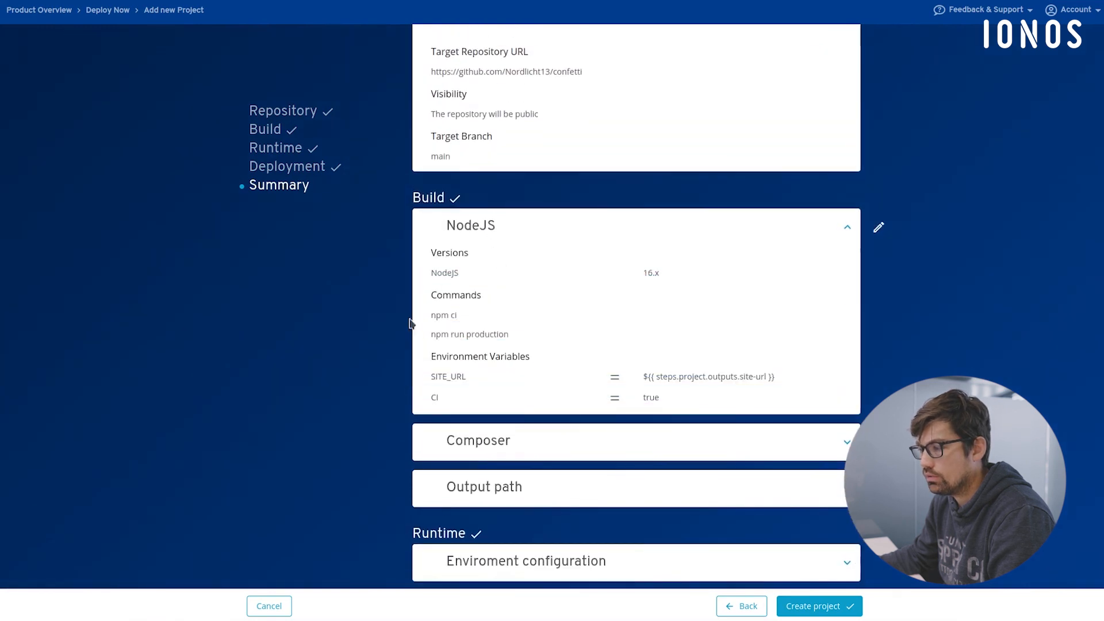
click(508, 228)
click(562, 274)
scroll(573, 297, down, 2)
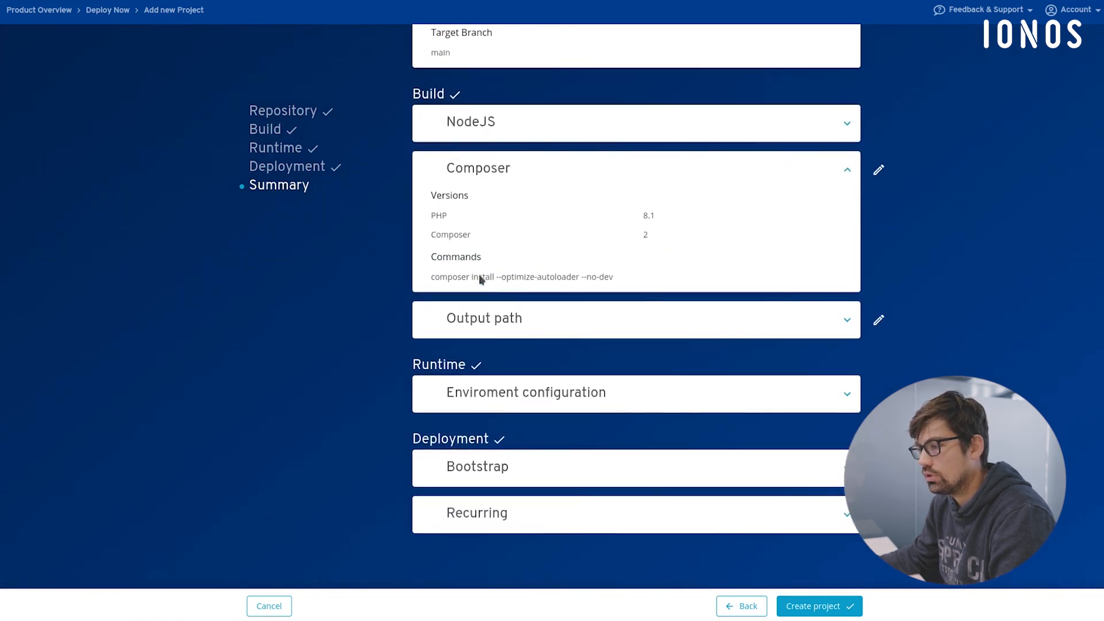
click(597, 161)
click(561, 312)
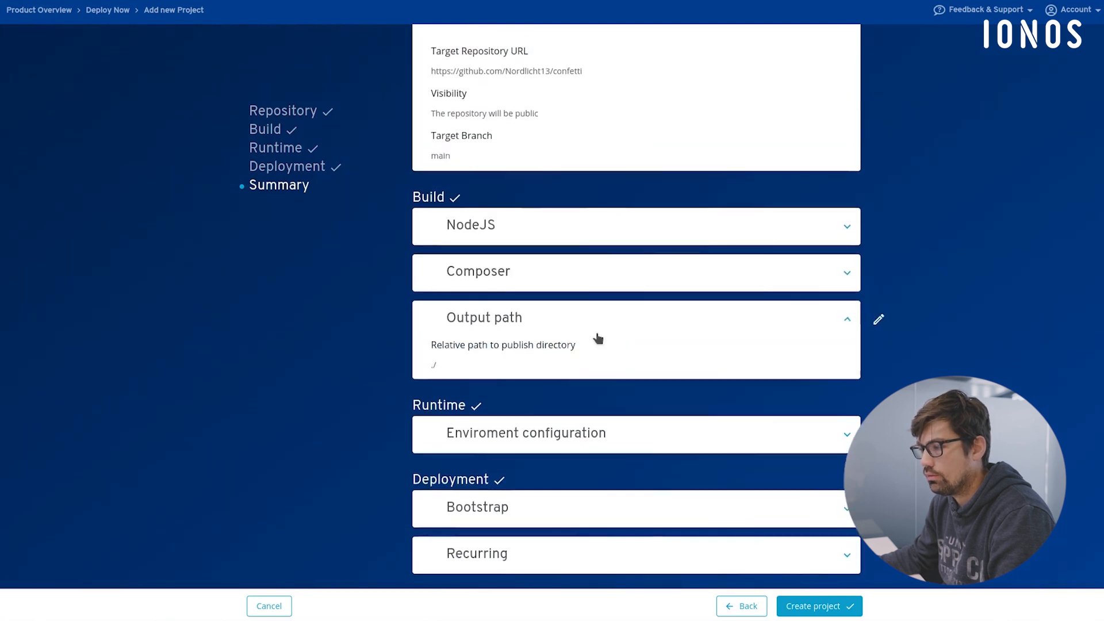
click(534, 286)
Review the summary's runtime environment configuration, including the .env and .htaccess contents, and the Bootstrap deployment settings
click(586, 394)
scroll(575, 345, down, 5)
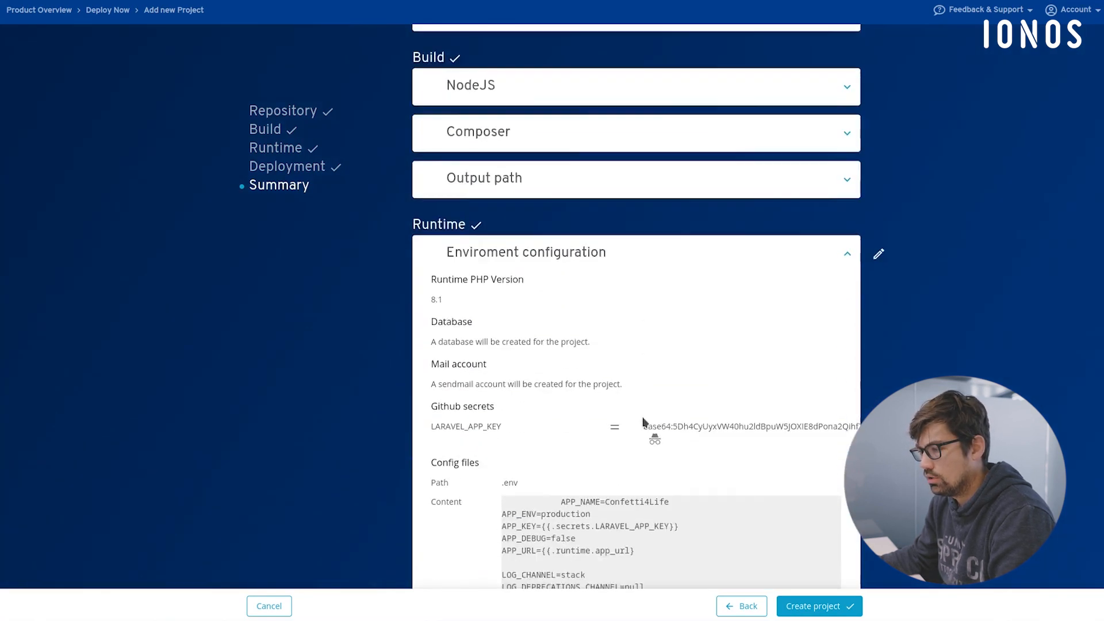
scroll(684, 454, down, 2)
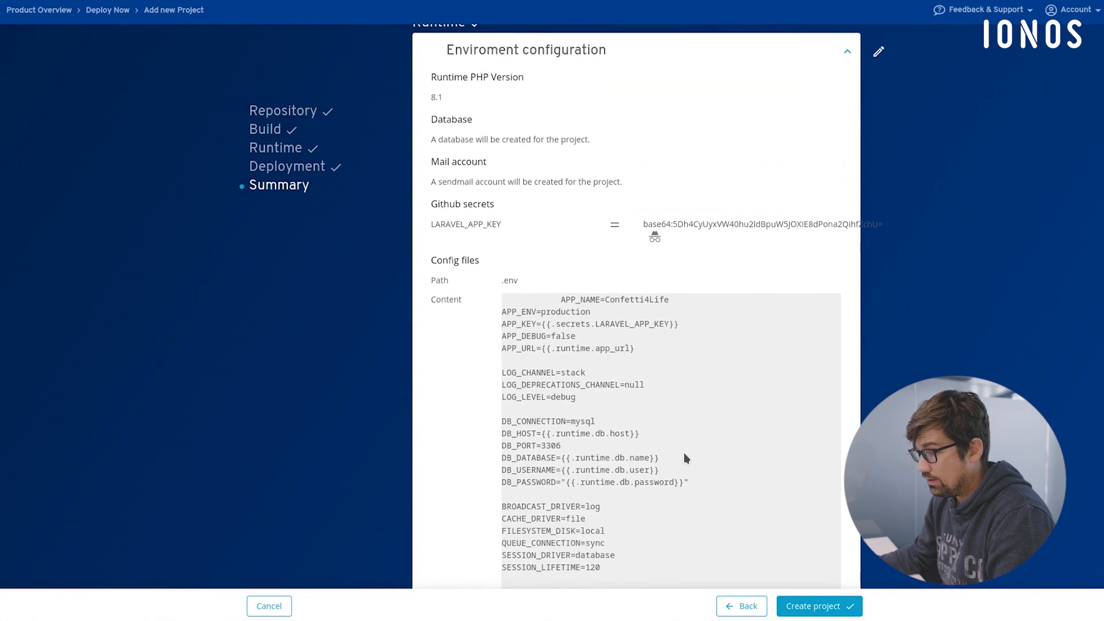
scroll(737, 329, up, 3)
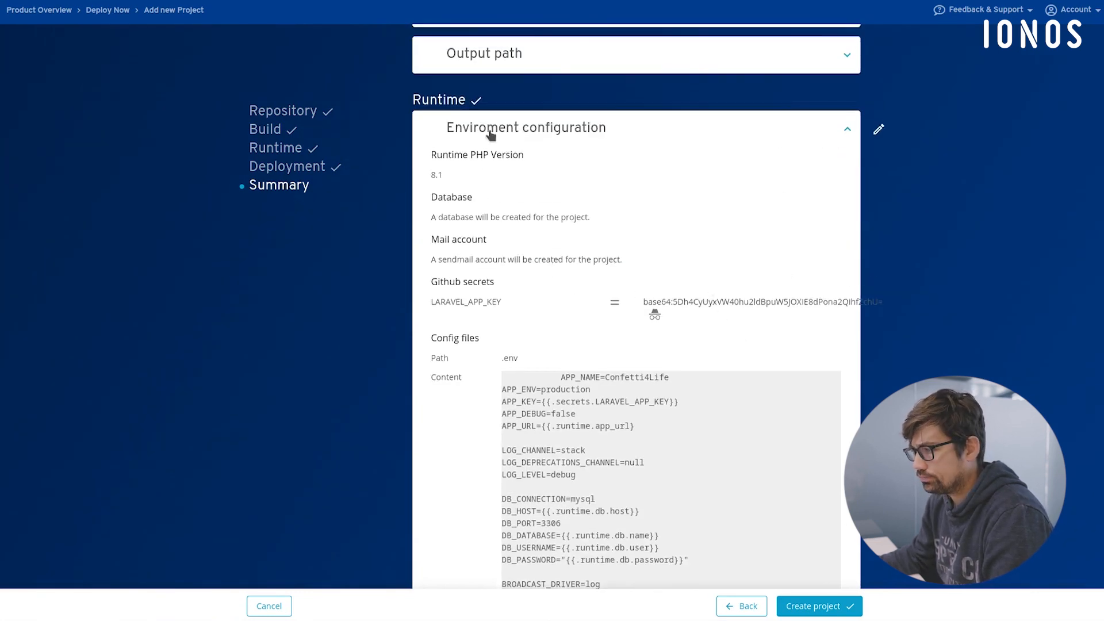
scroll(498, 237, down, 1)
scroll(496, 235, down, 15)
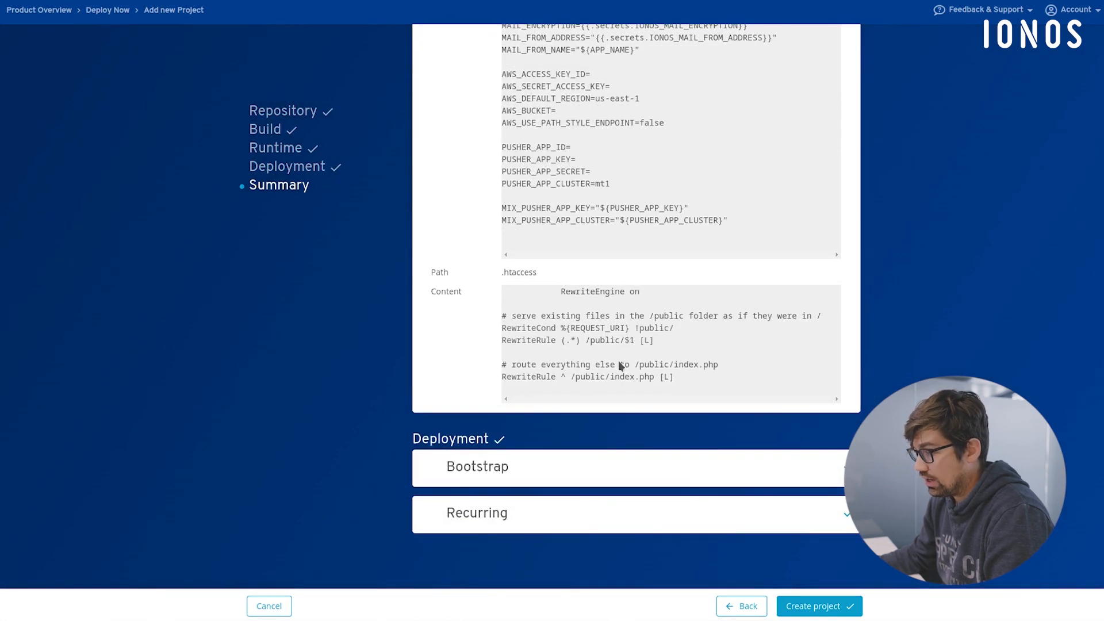
click(555, 466)
scroll(555, 460, down, 5)
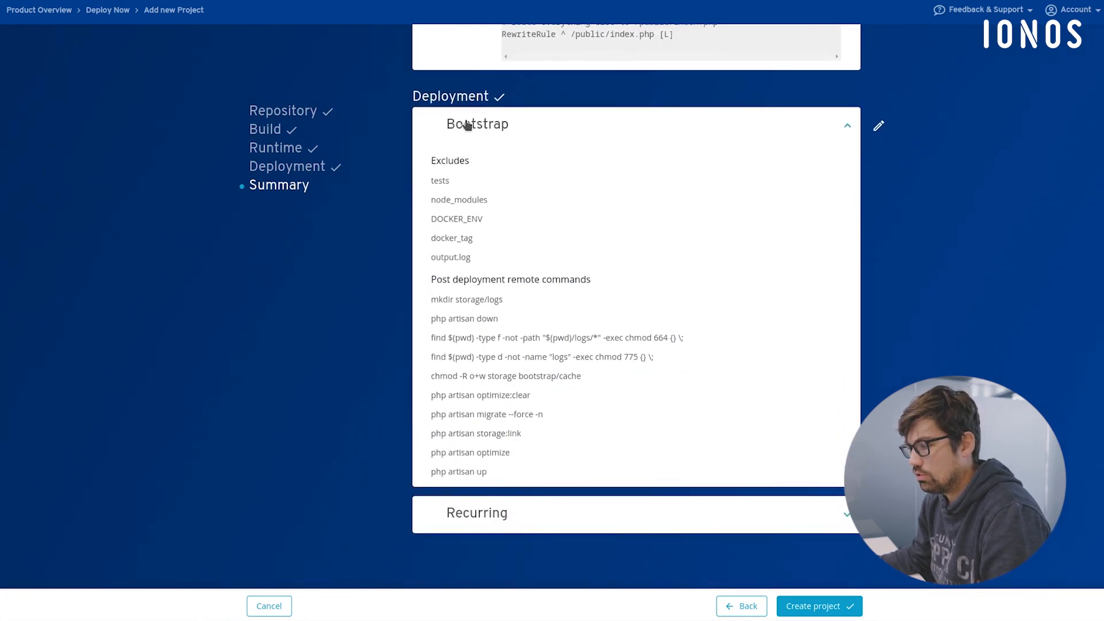
click(467, 124)
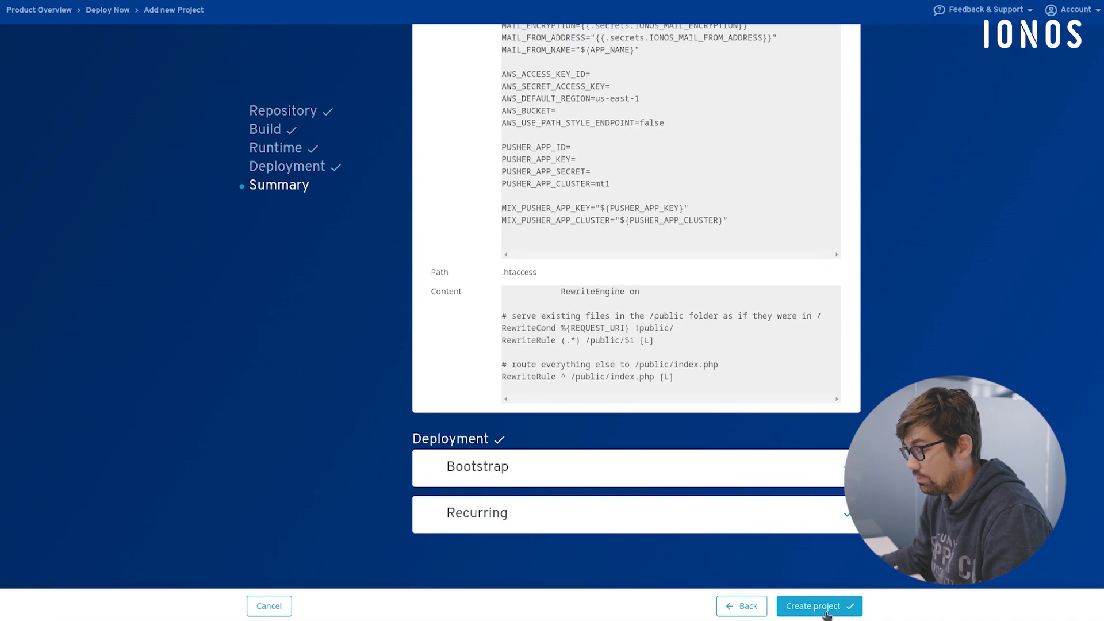
Create the confetti project and open the deploy-now job from its build logs on GitHub
click(825, 611)
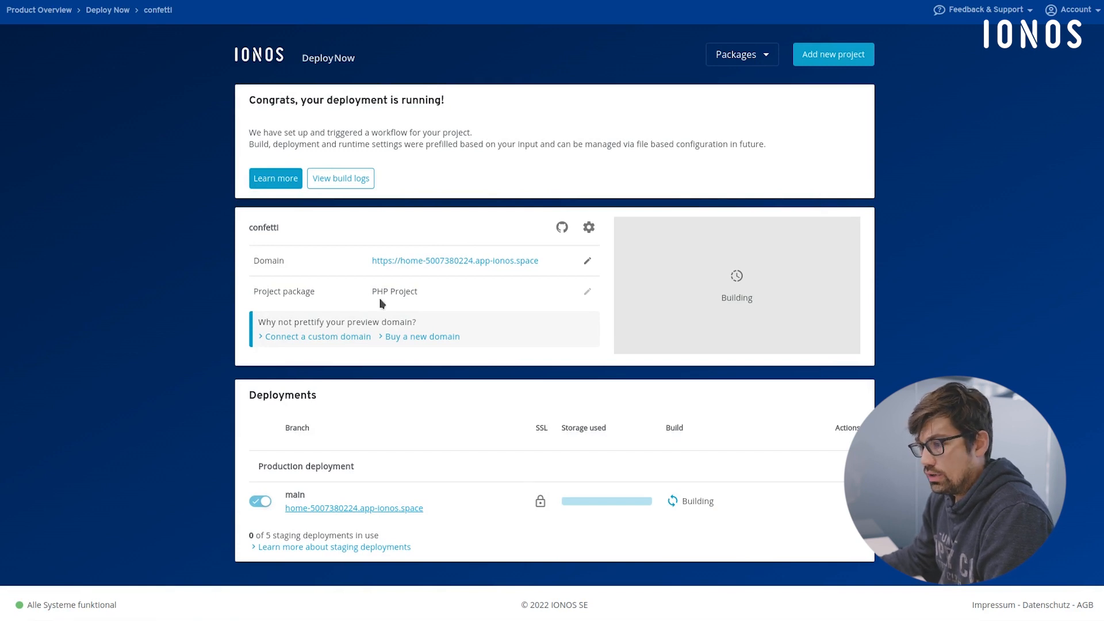
click(339, 179)
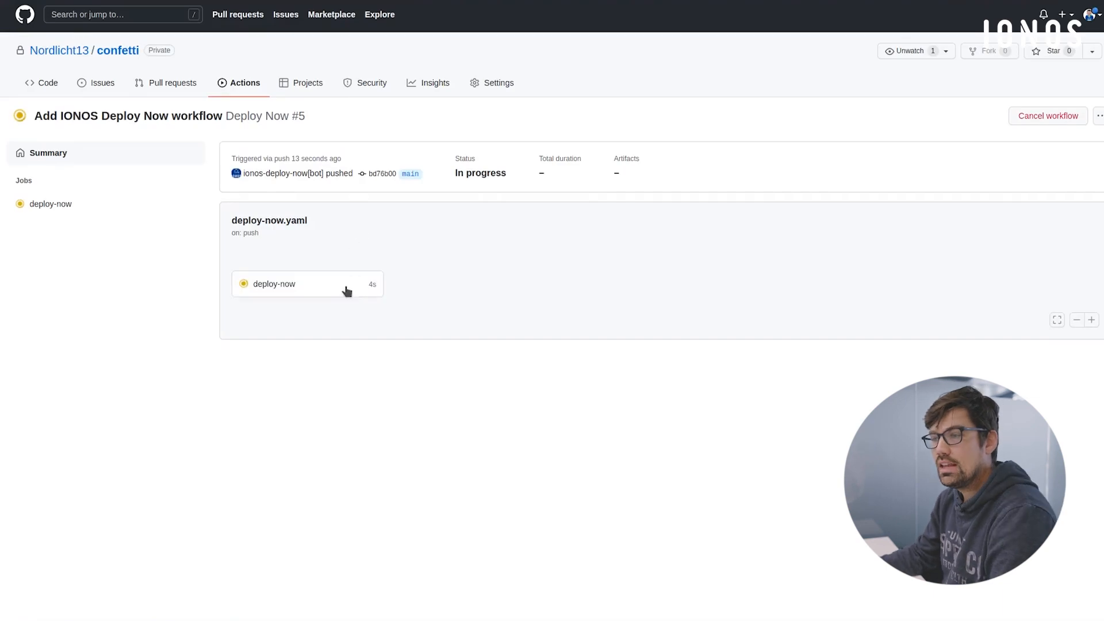
click(319, 286)
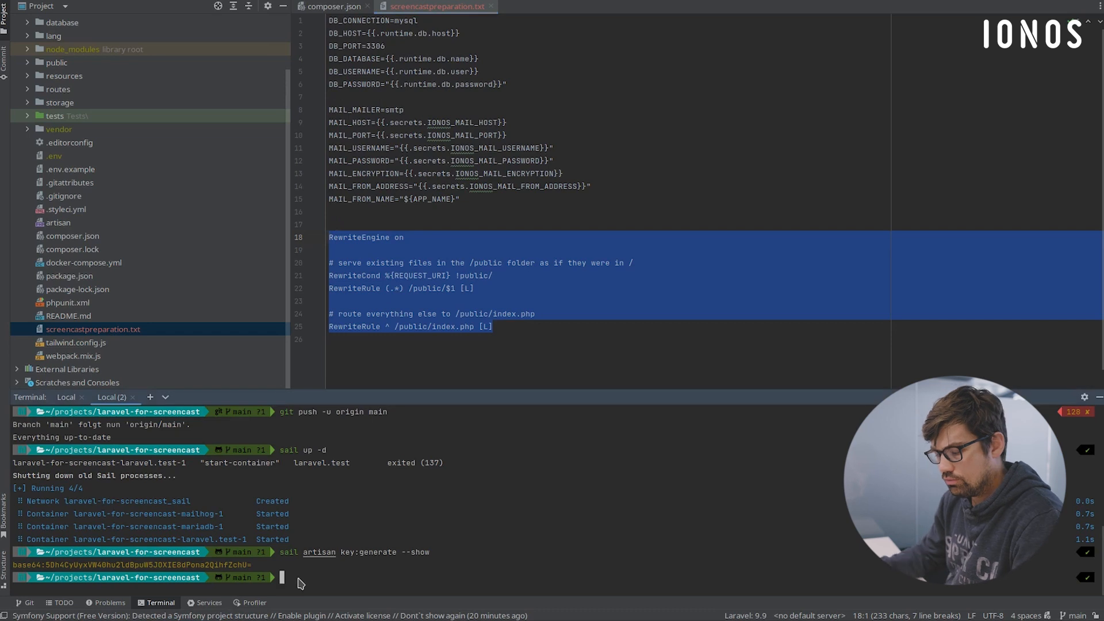
Switch to the code editor, run git pull in the project terminal, and select the "Add IONOS Deploy Now workflow" commit in the Git log
text(git pull)
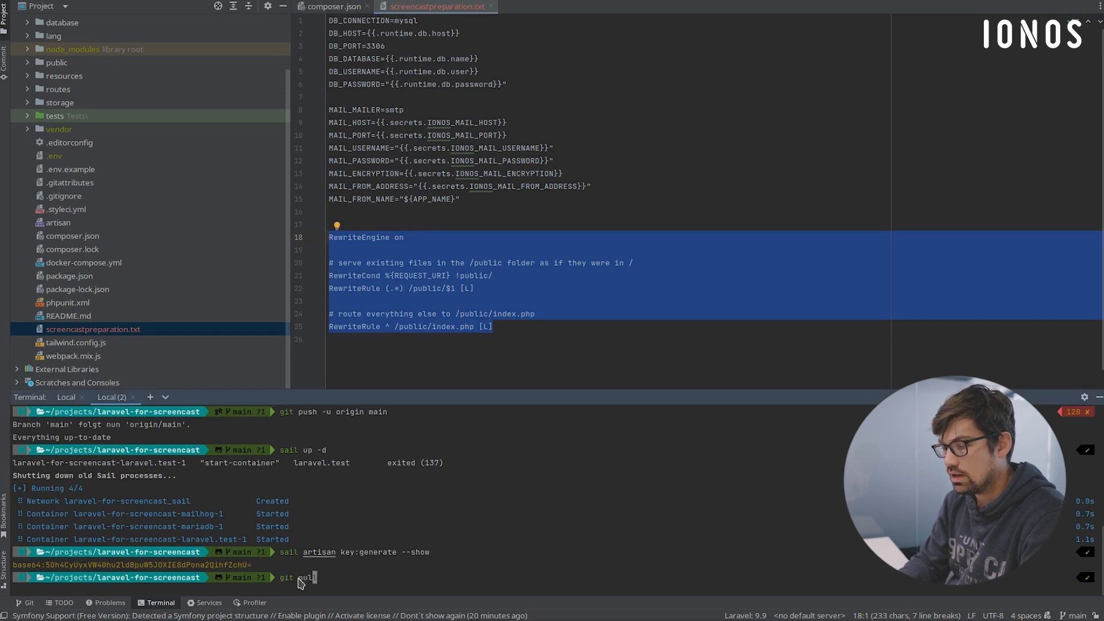
key(Return)
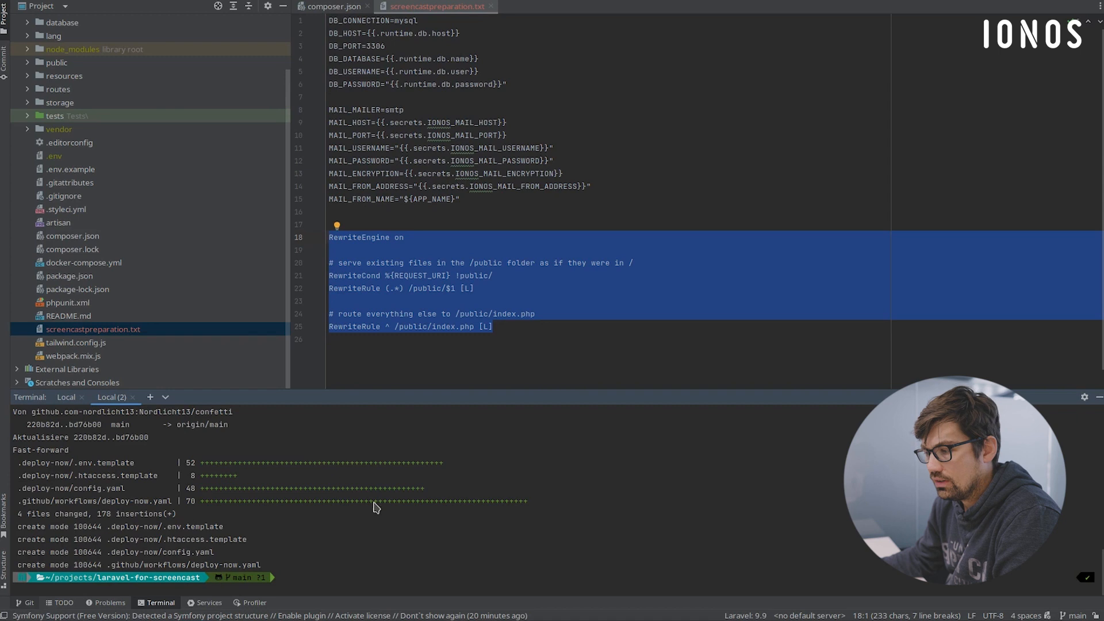
click(25, 602)
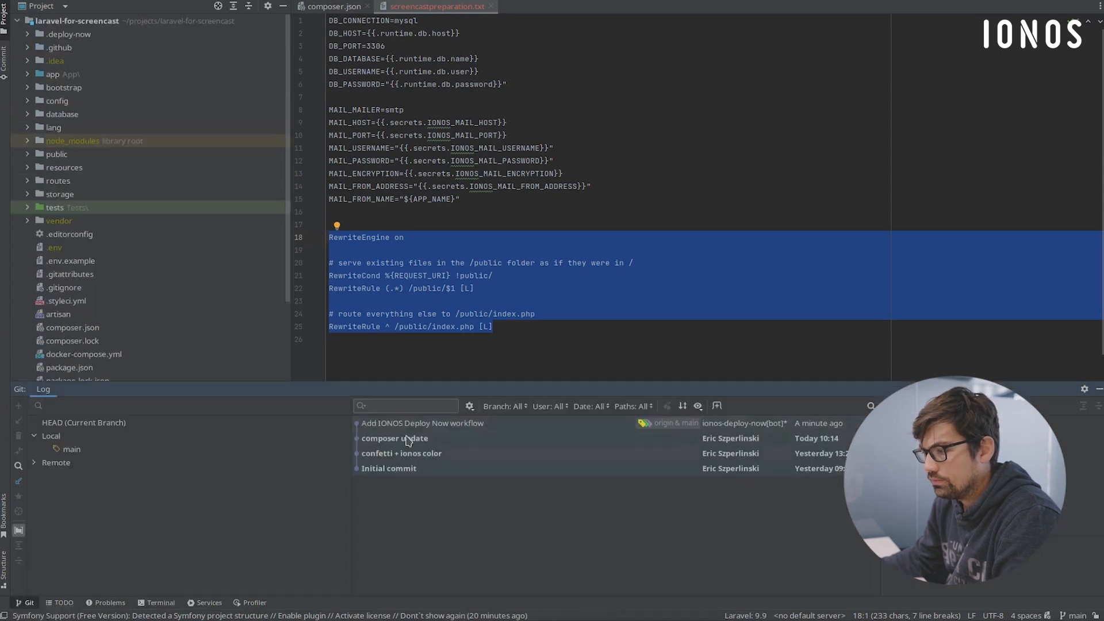
click(415, 425)
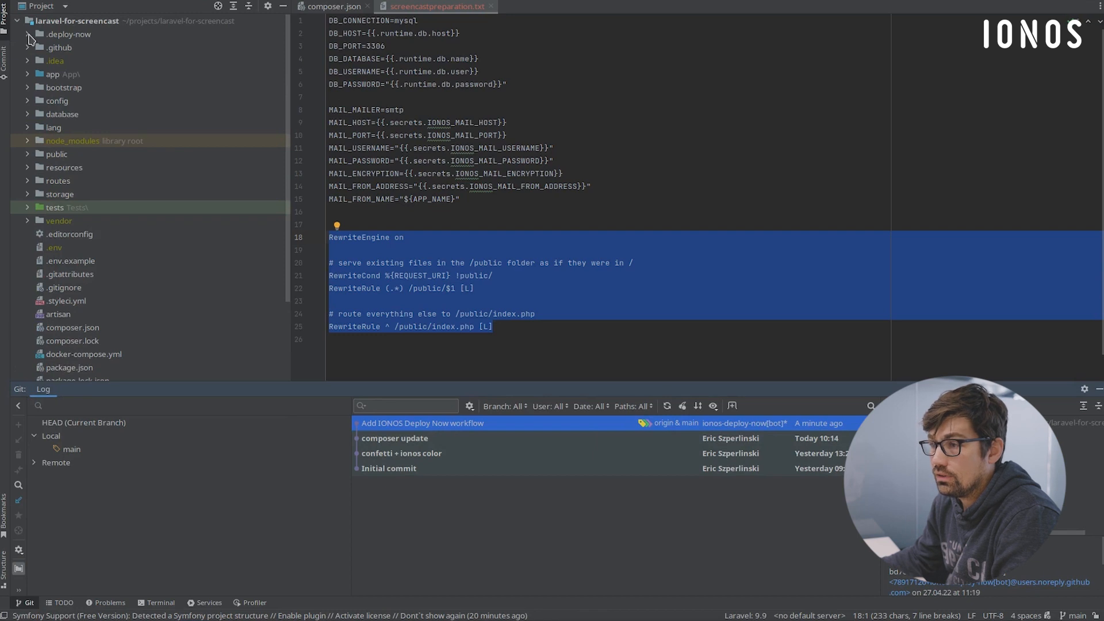
Expand the .deploy-now folder and examine the .env.template and .htaccess.template files
click(29, 35)
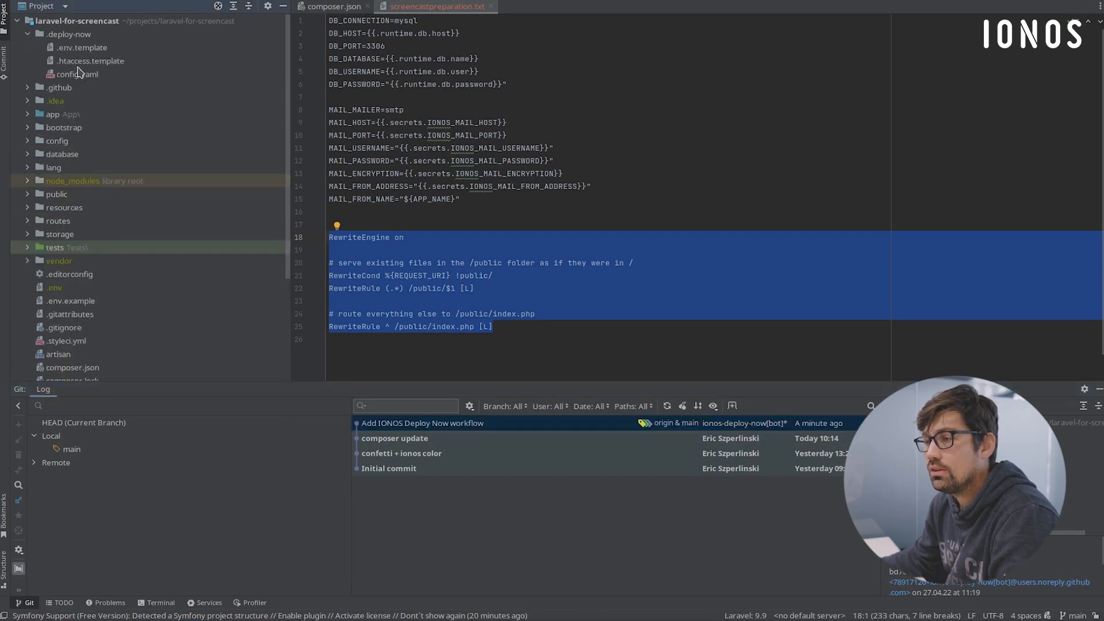
double_click(82, 48)
scroll(444, 237, down, 5)
scroll(444, 256, up, 5)
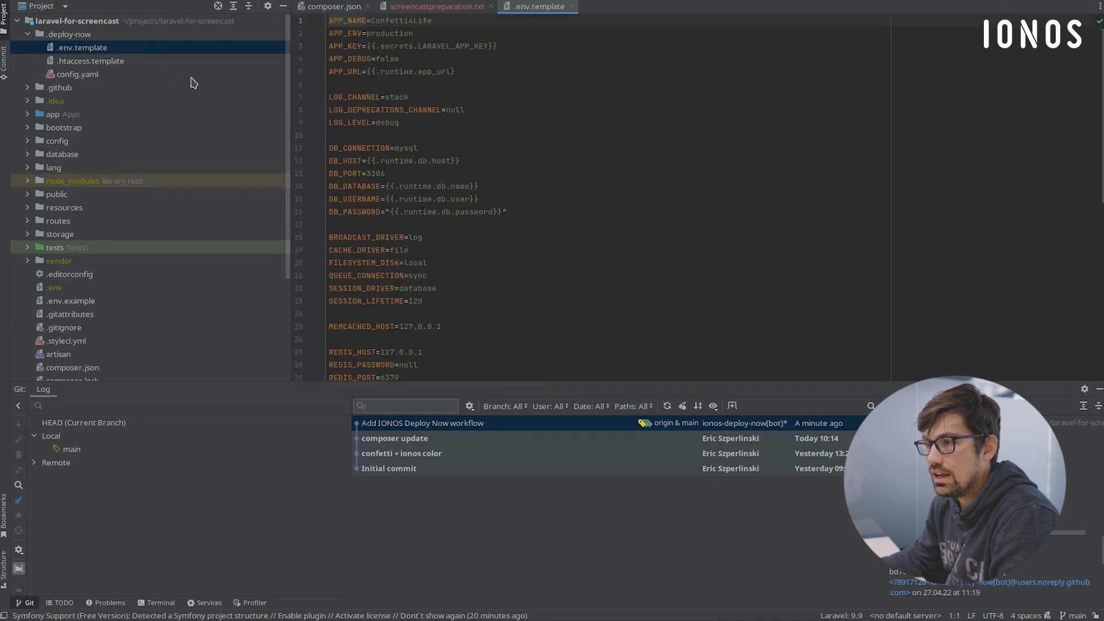
double_click(101, 62)
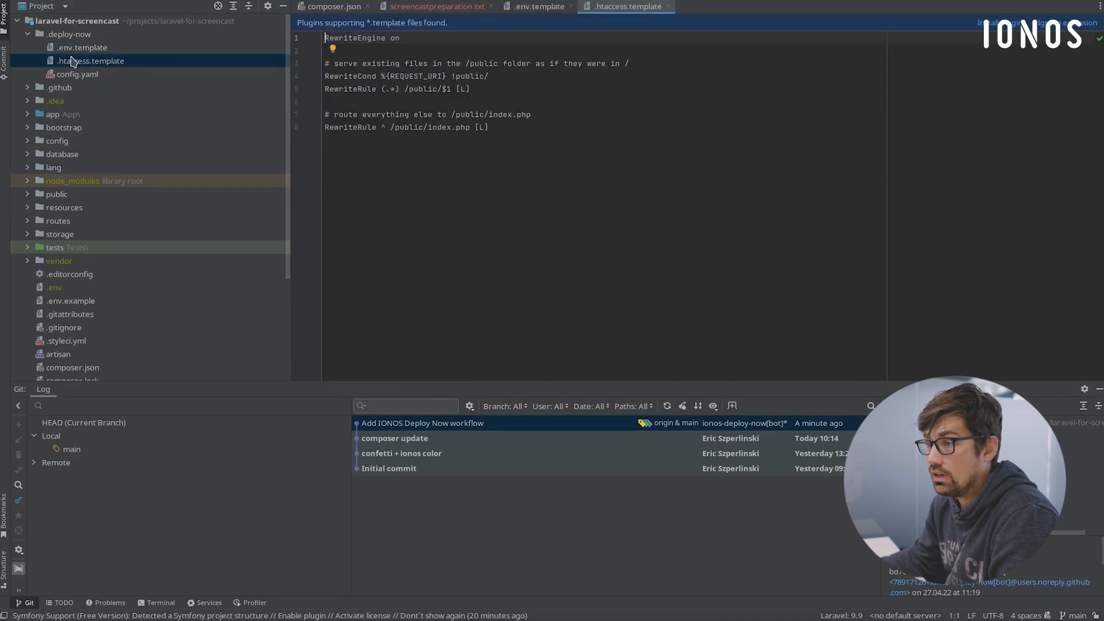
Open config.yaml from the .deploy-now folder and examine its bootstrap and recurring sections
double_click(81, 73)
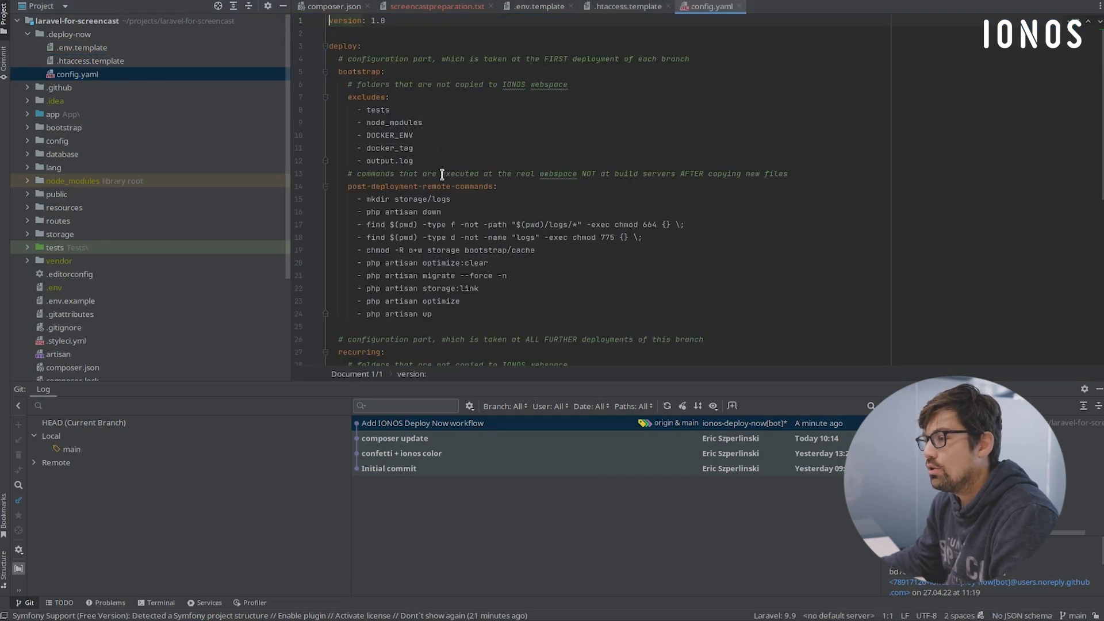
scroll(460, 184, down, 6)
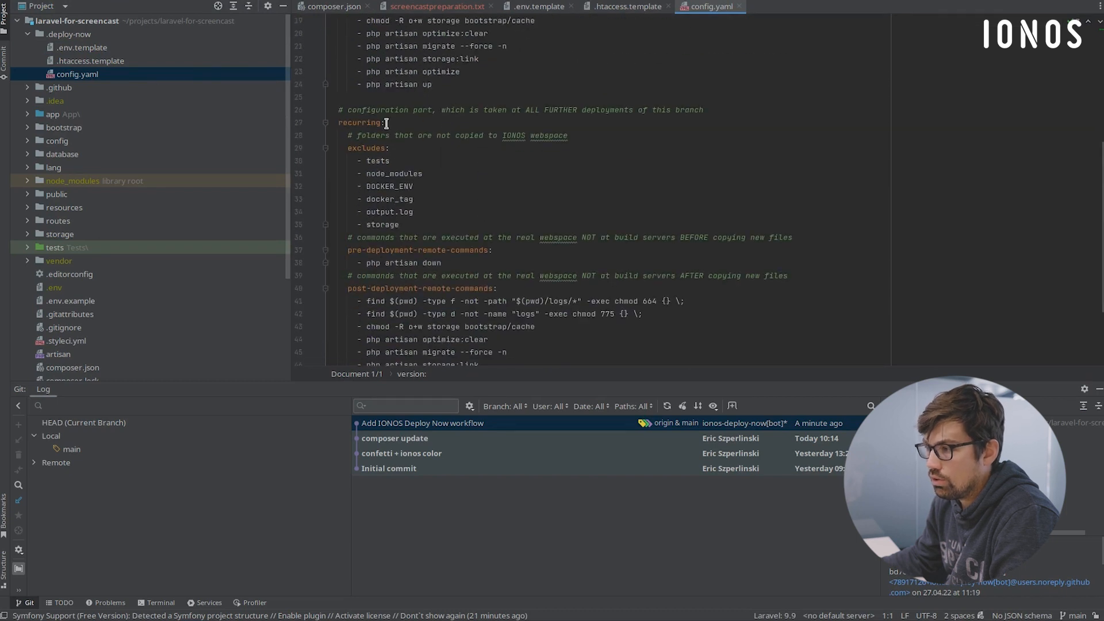
scroll(386, 122, down, 3)
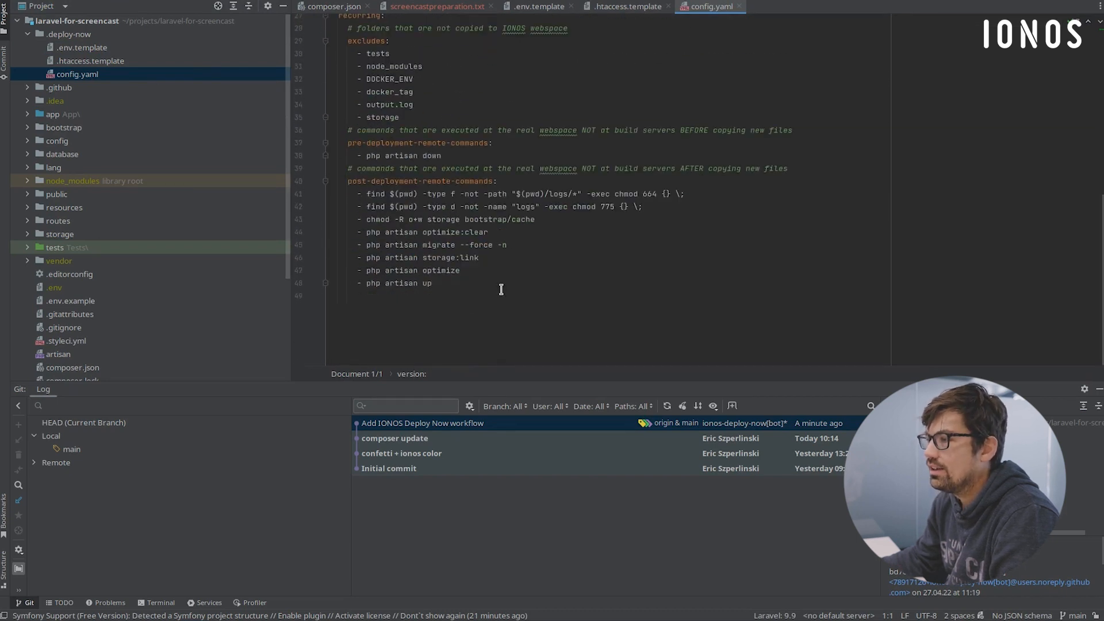
scroll(501, 290, up, 8)
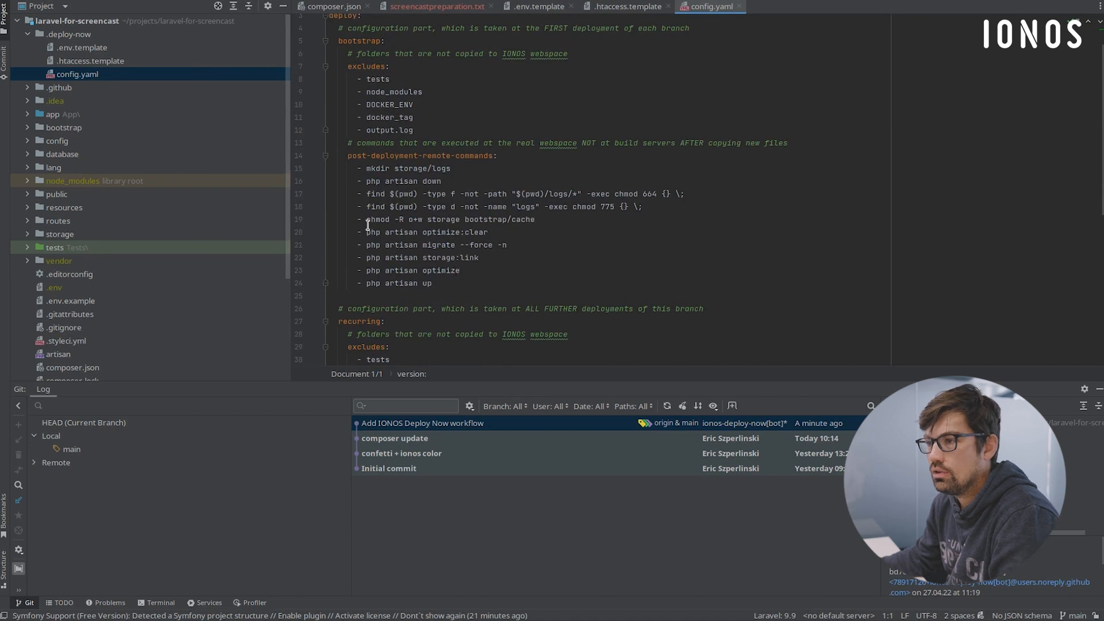
Open deploy-now.yaml from the .github/workflows folder and examine the workflow down to the Deploy to IONOS step
click(27, 88)
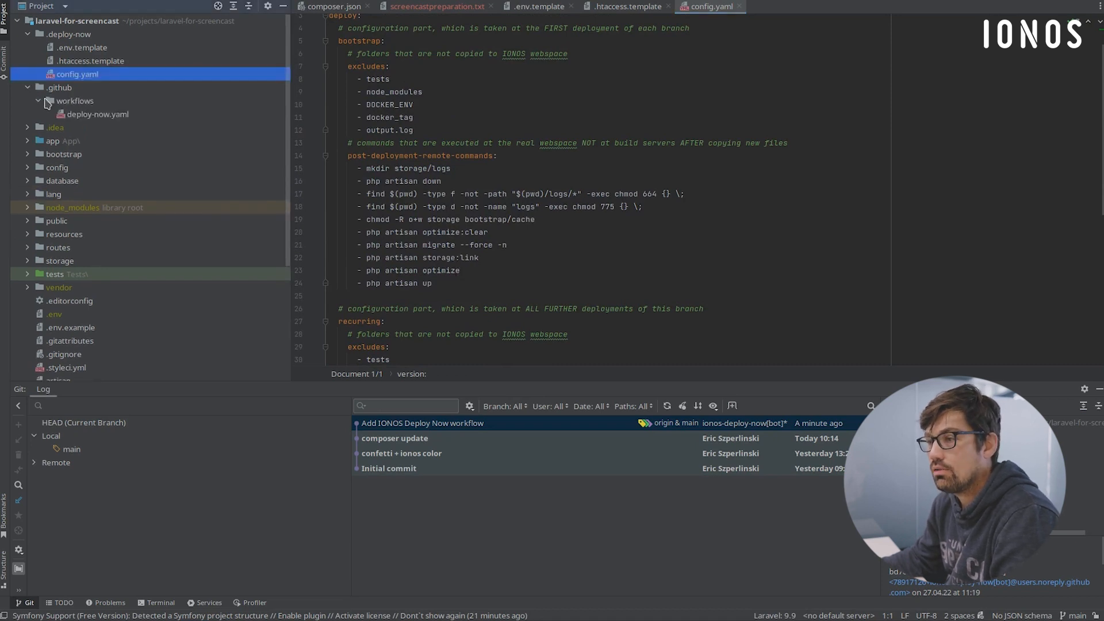
double_click(80, 114)
scroll(587, 151, down, 5)
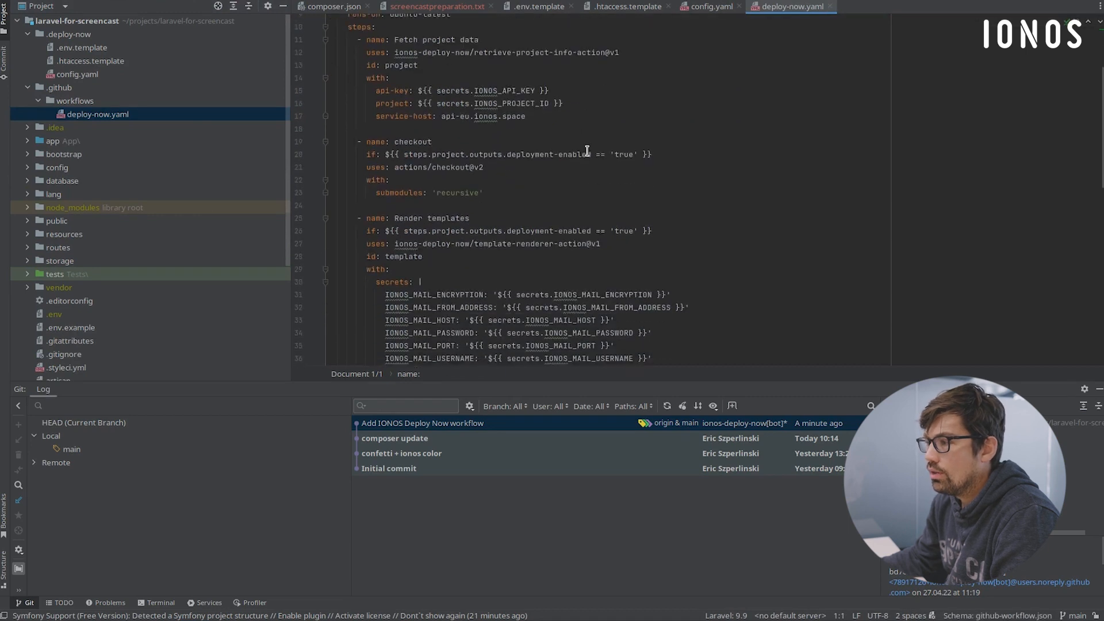
scroll(442, 164, up, 4)
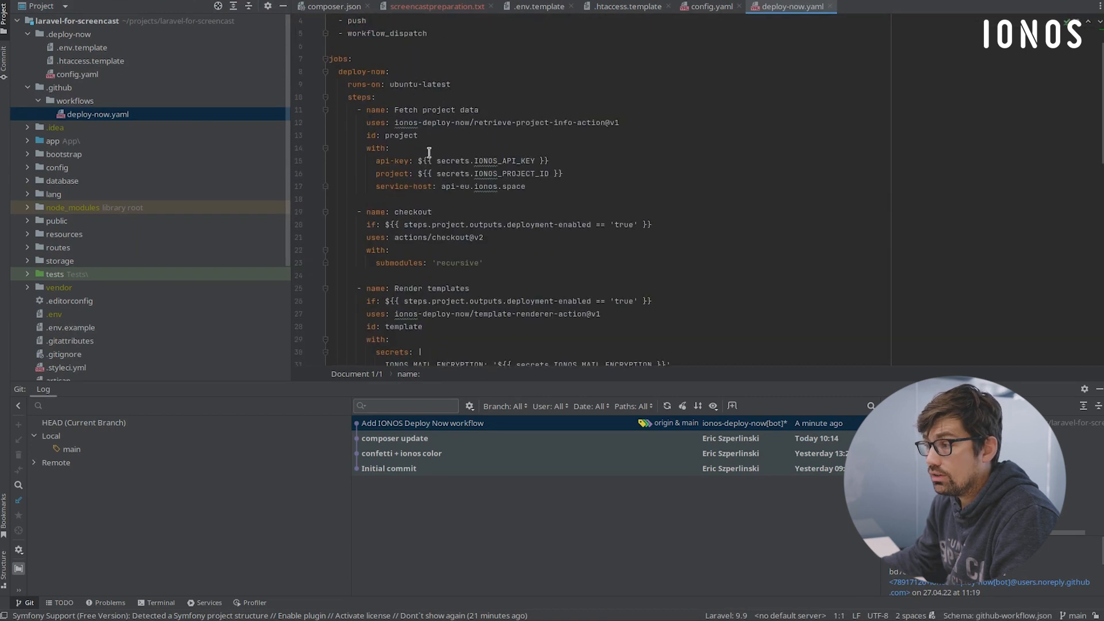
scroll(517, 221, down, 14)
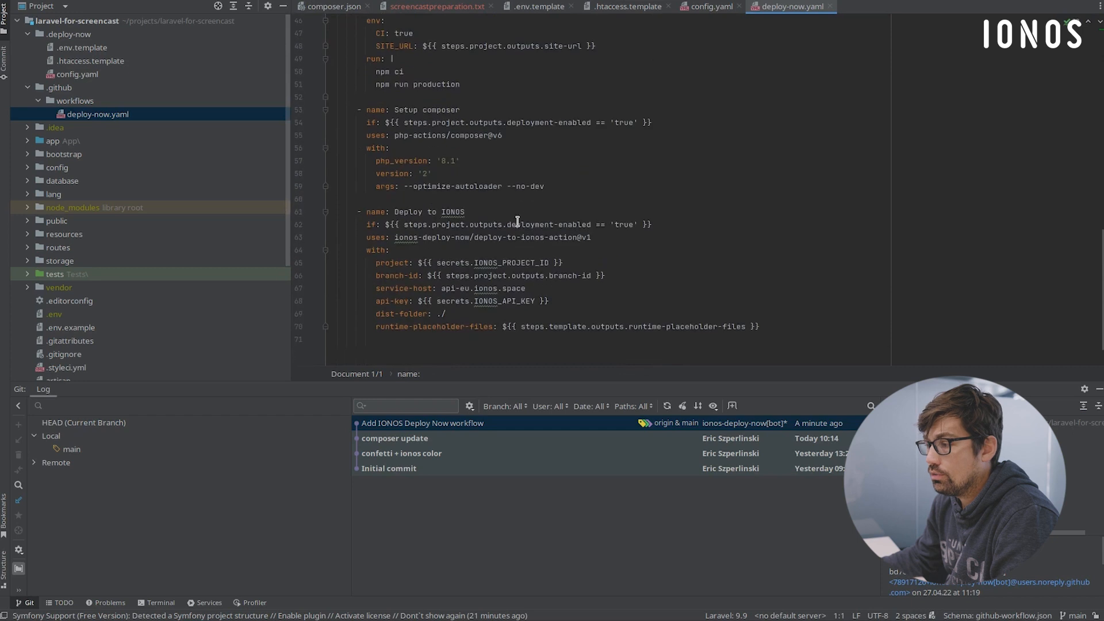
drag(356, 211, 764, 318)
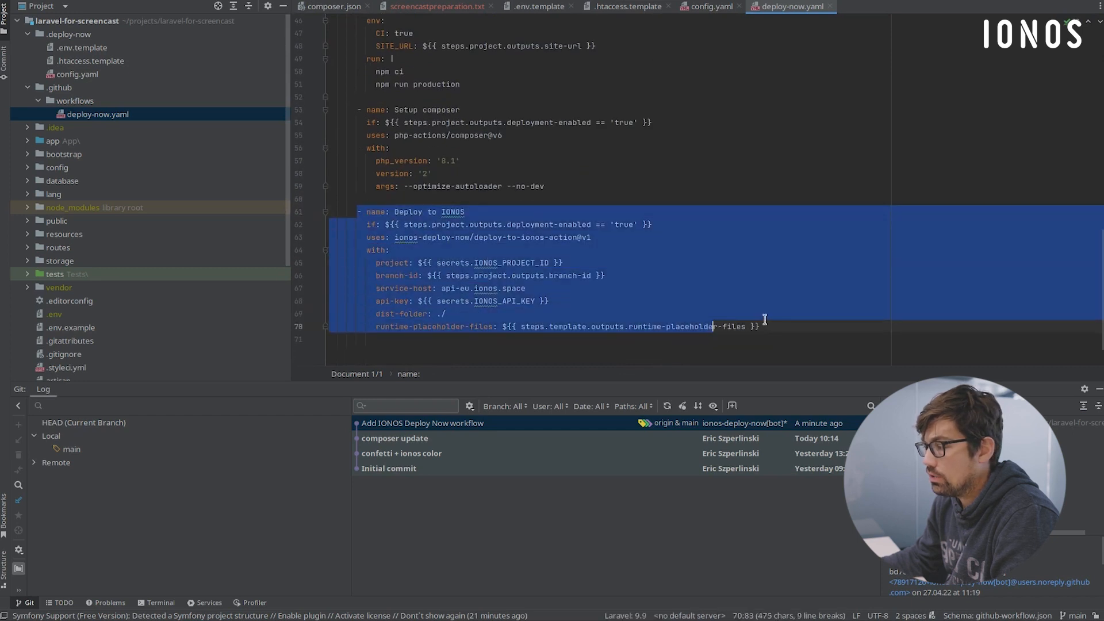
click(773, 320)
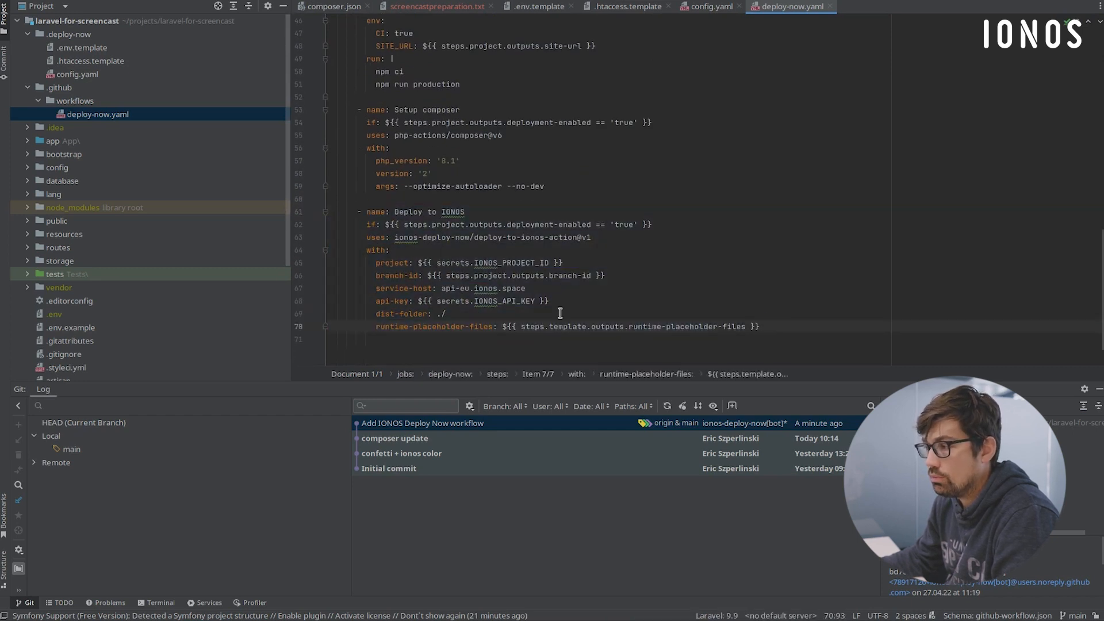
Examine the Render templates, Setup Node and Build Node assets steps in deploy-now.yaml
scroll(552, 302, up, 1)
scroll(494, 215, up, 4)
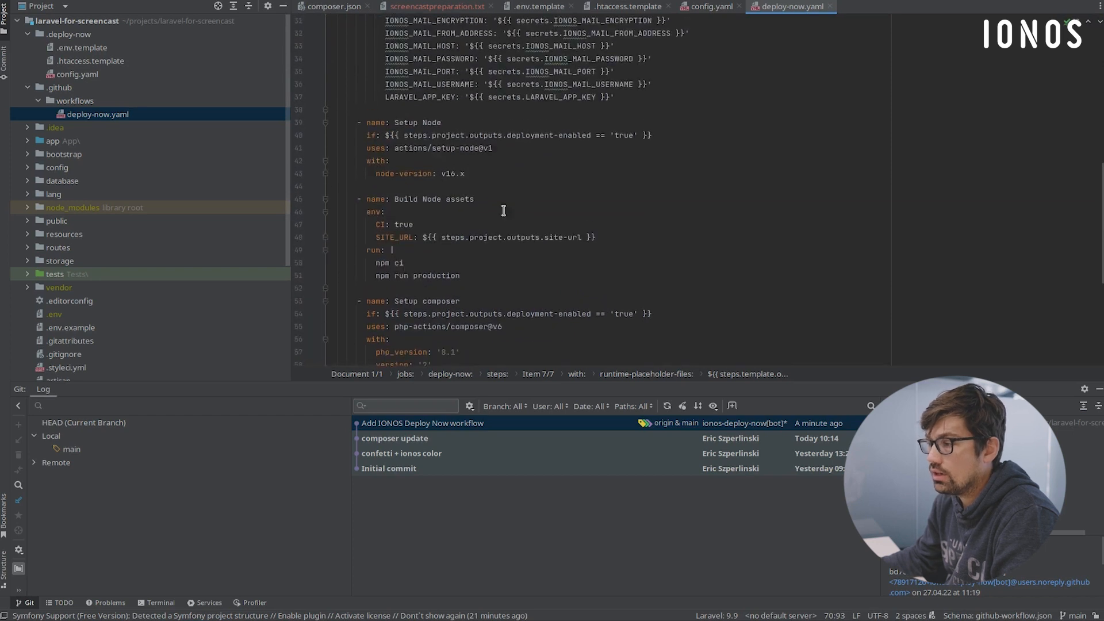
scroll(505, 242, up, 2)
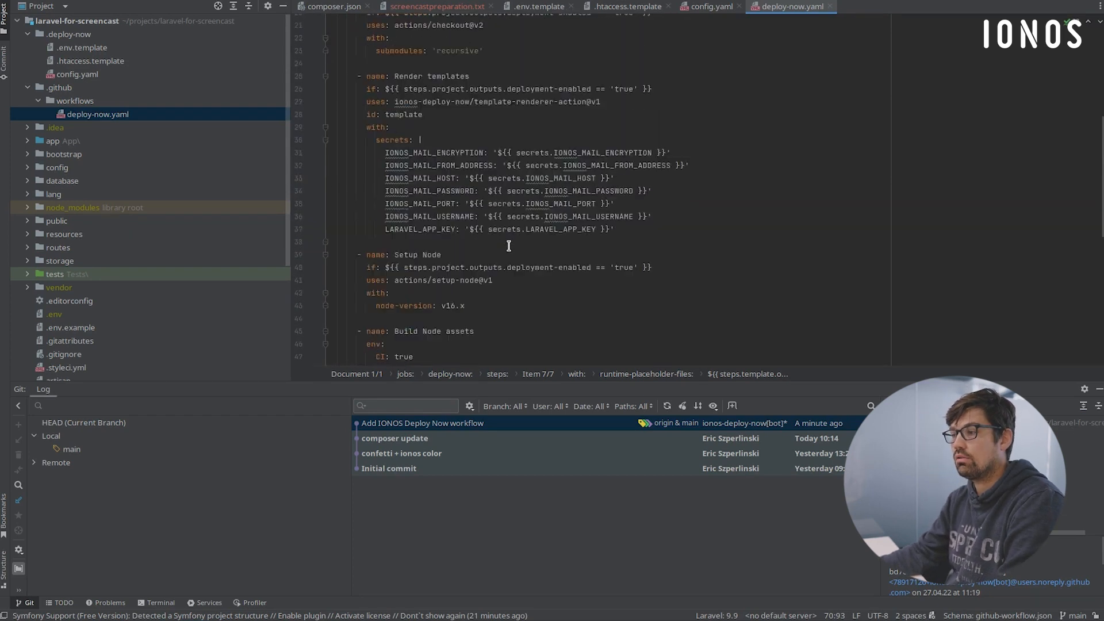
scroll(501, 257, down, 2)
click(496, 275)
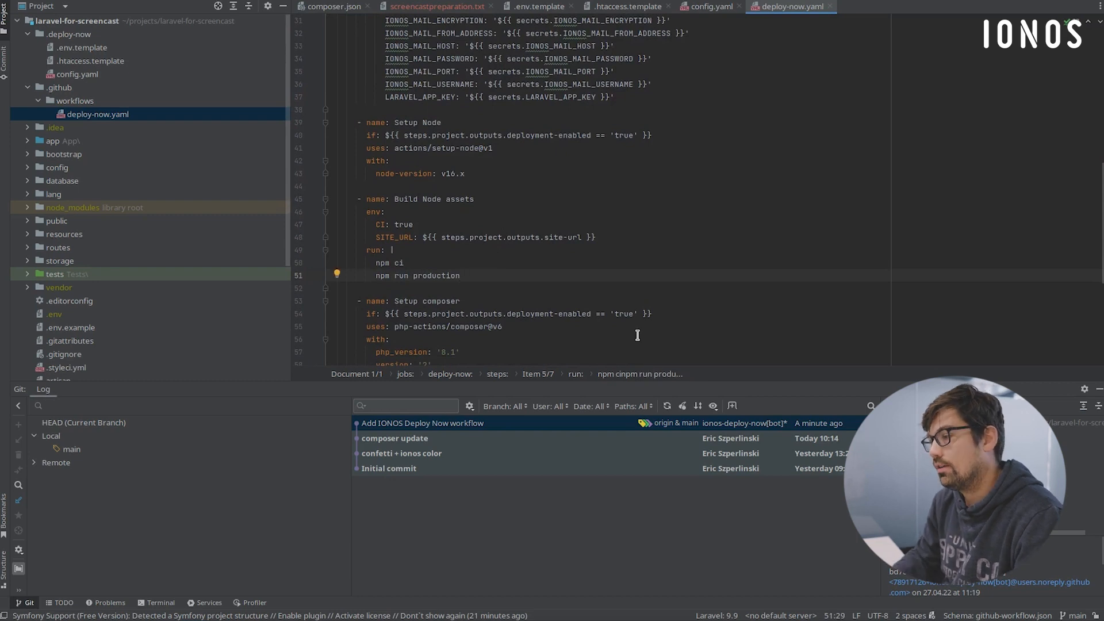
scroll(604, 336, down, 3)
Remove the --no-dev argument from the Setup composer step in deploy-now.yaml and enter it again
click(510, 263)
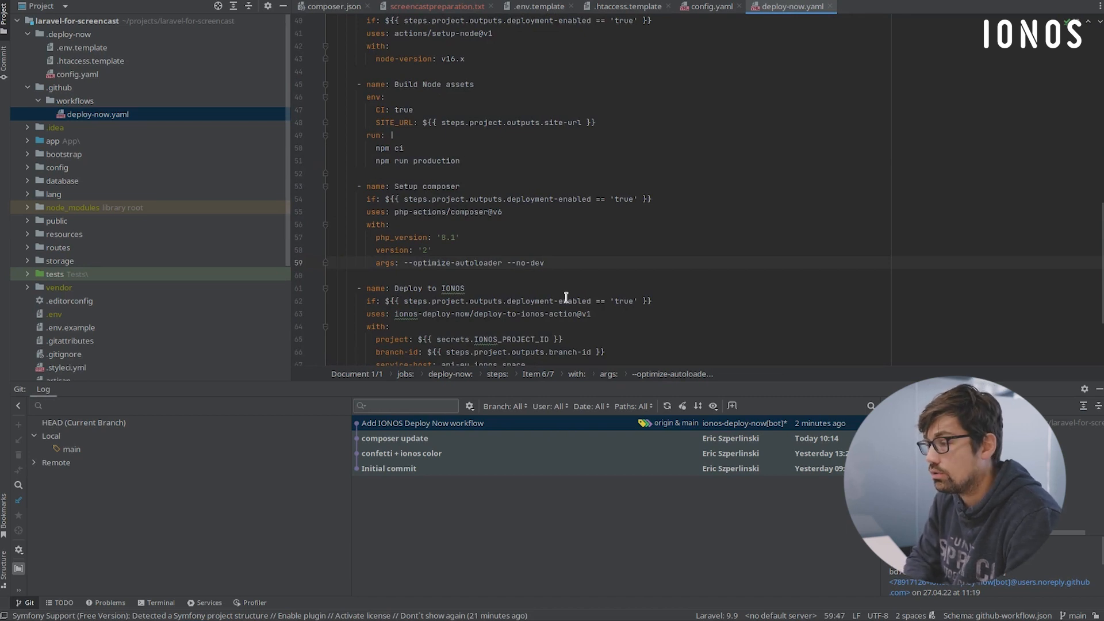
key(BackSpace)
key(BackSpace)
key(BackSpace)
key(BackSpace)
key(BackSpace)
key(BackSpace)
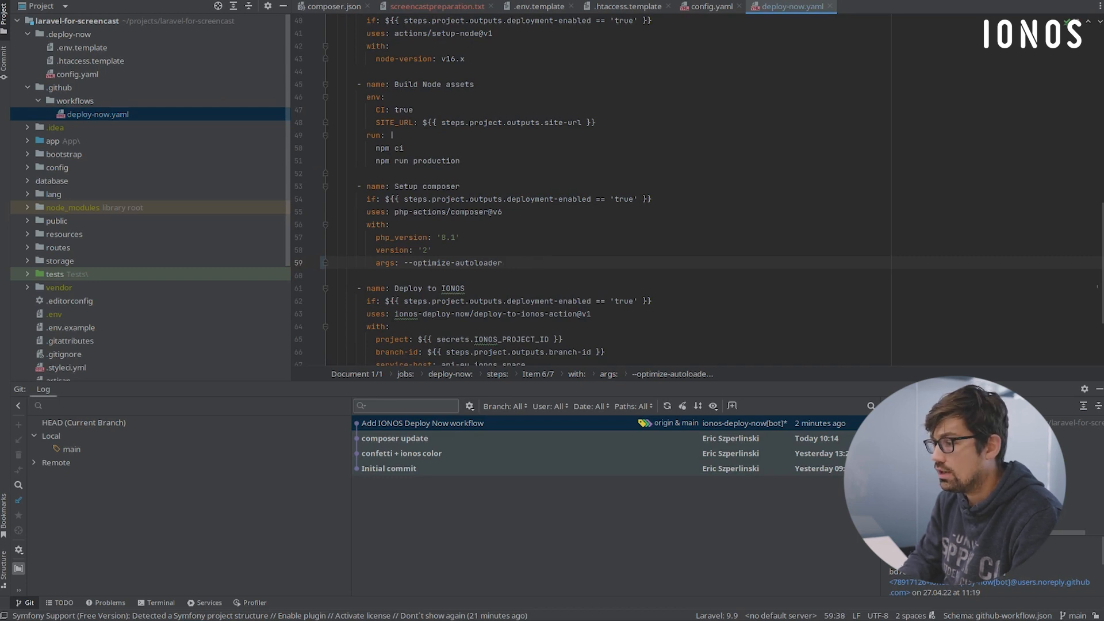
text(no-dev)
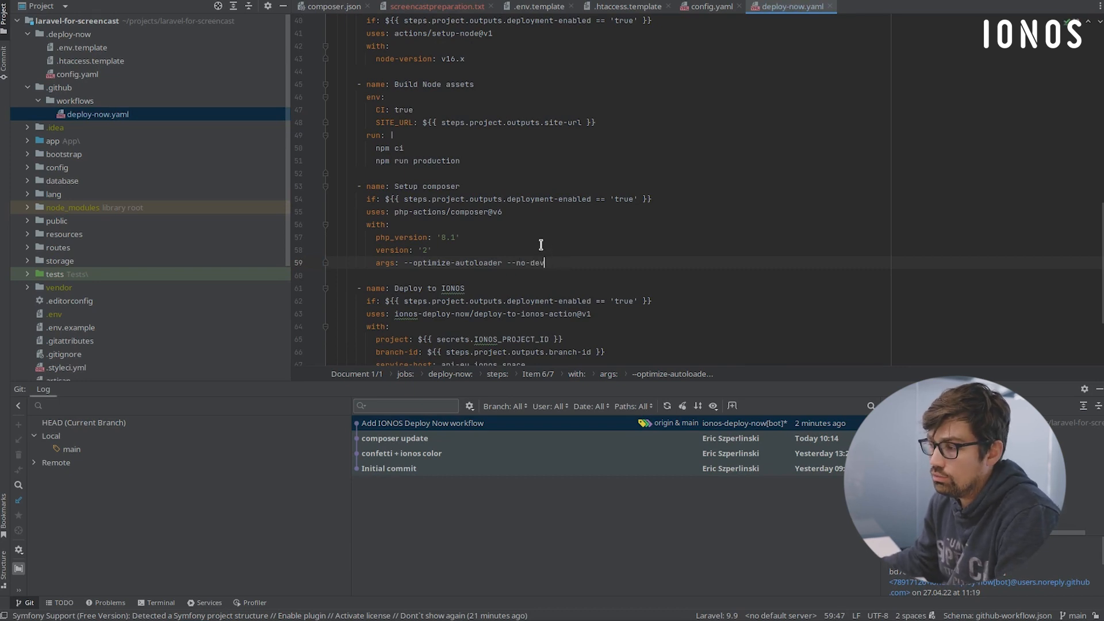
Revisit .env.template, .htaccess.template and the recurring section of config.yaml in the .deploy-now folder
scroll(543, 269, up, 1)
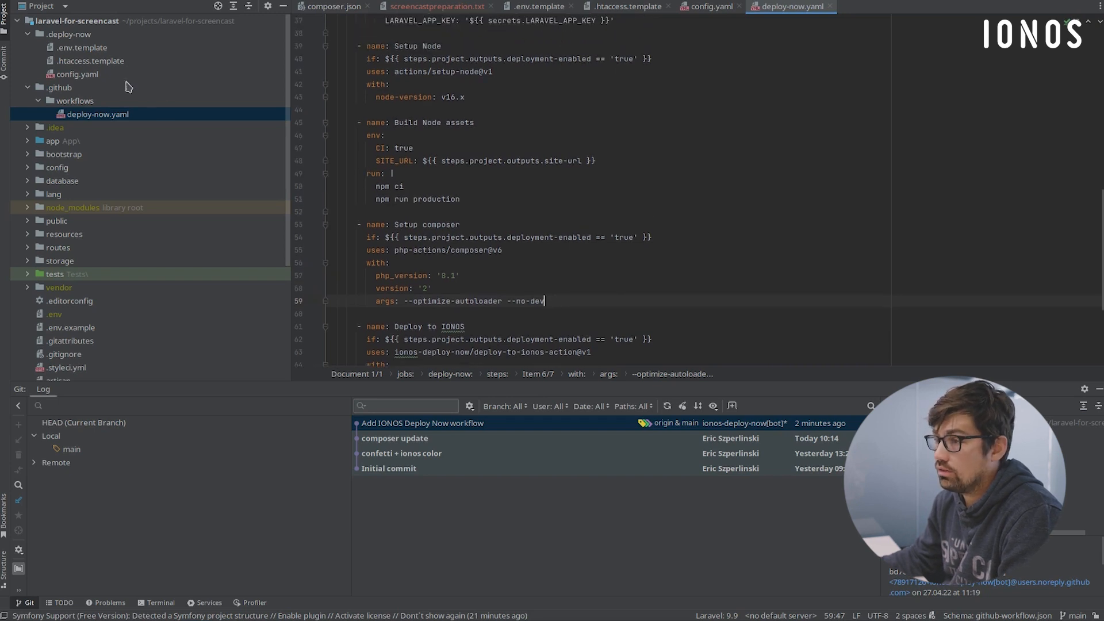
double_click(93, 48)
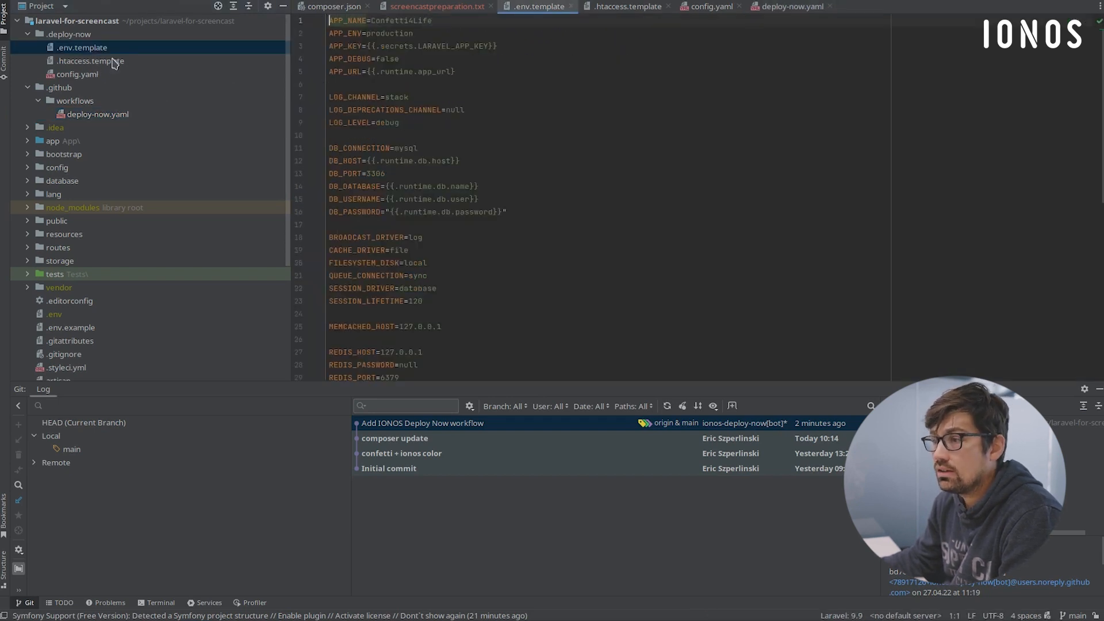
double_click(113, 62)
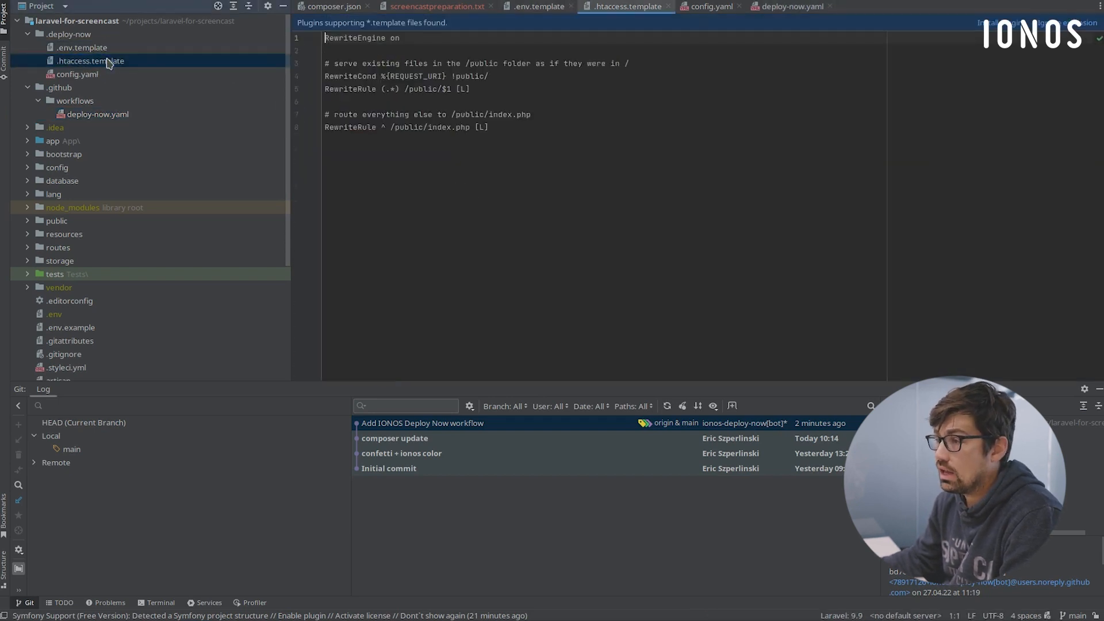
double_click(93, 77)
scroll(503, 192, down, 2)
click(483, 154)
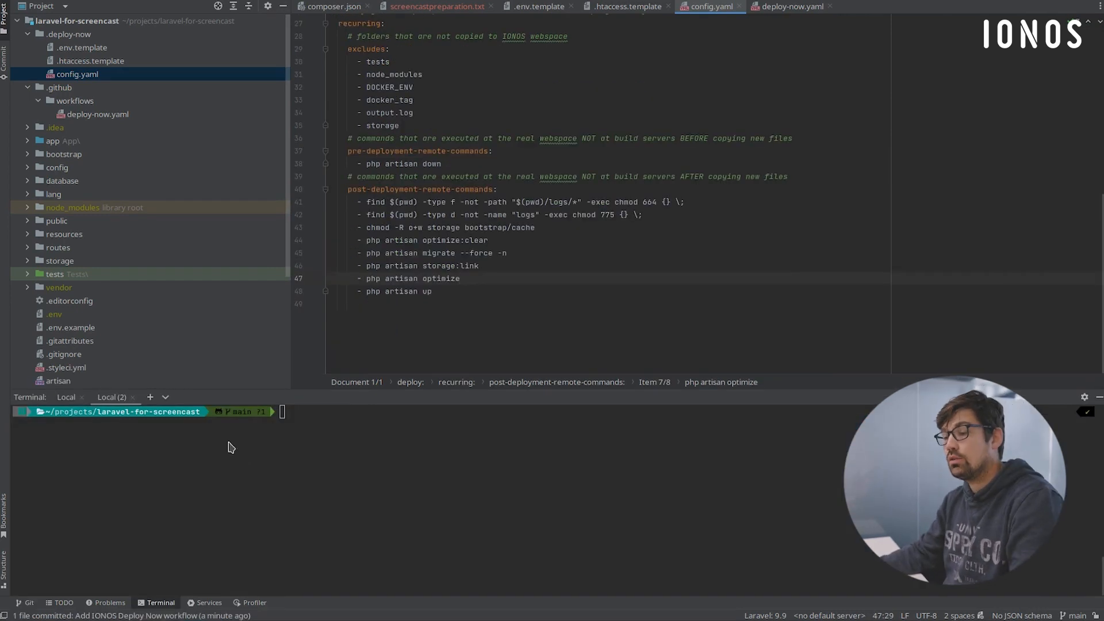
Switch to the IONOS Deploy Now page in the browser and assign the subdomain confetti.malanna.de to the confetti project
click(162, 619)
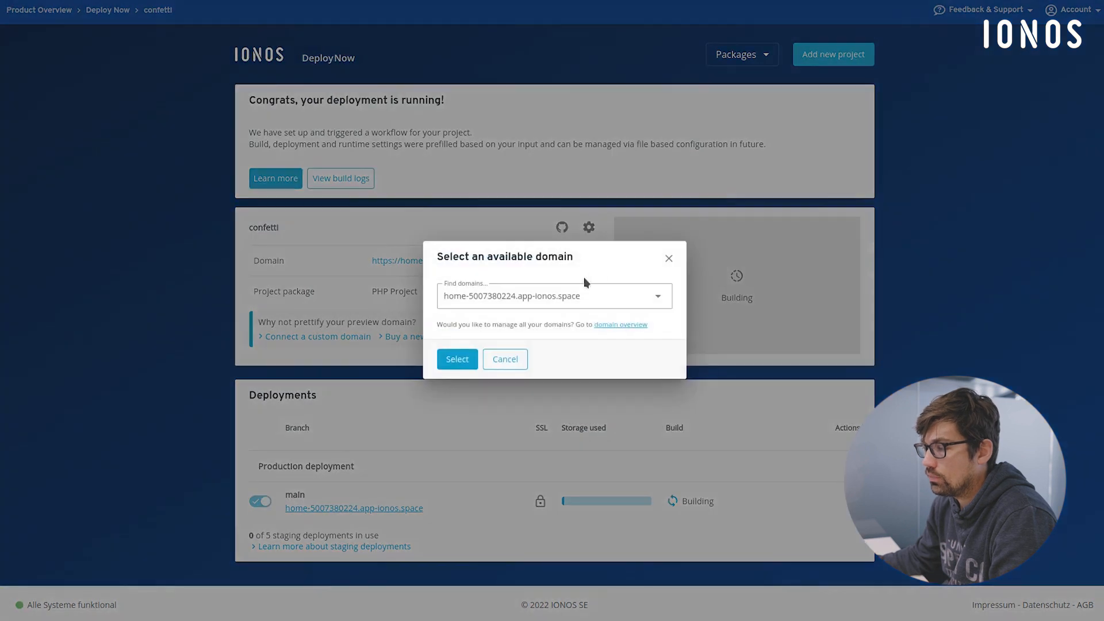
click(583, 305)
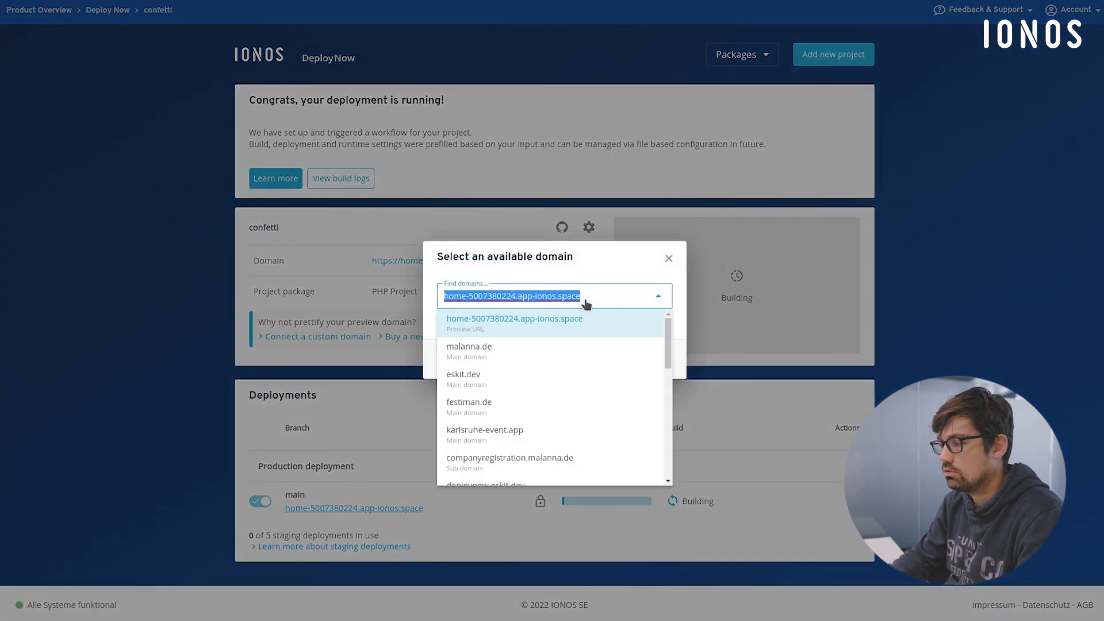
scroll(552, 404, down, 3)
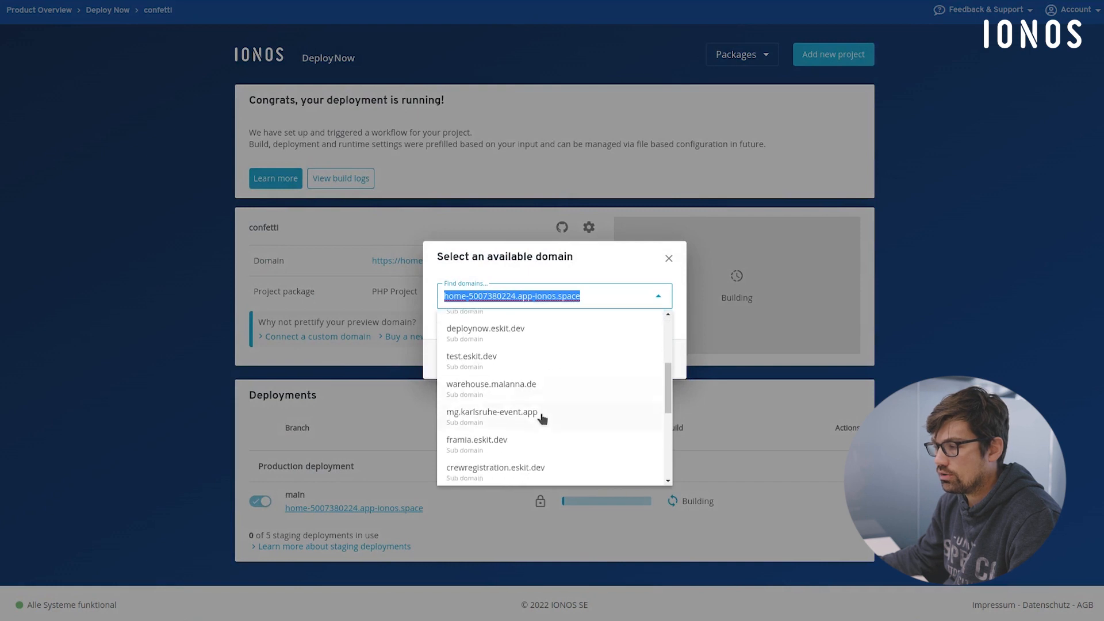
scroll(541, 411, up, 3)
text(confee)
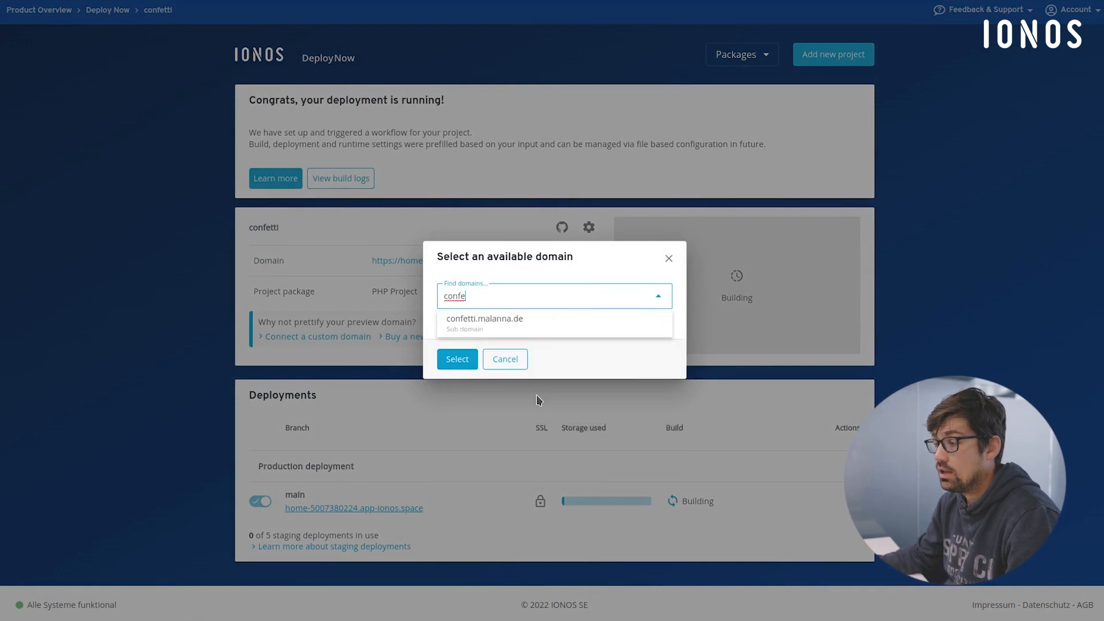
click(505, 336)
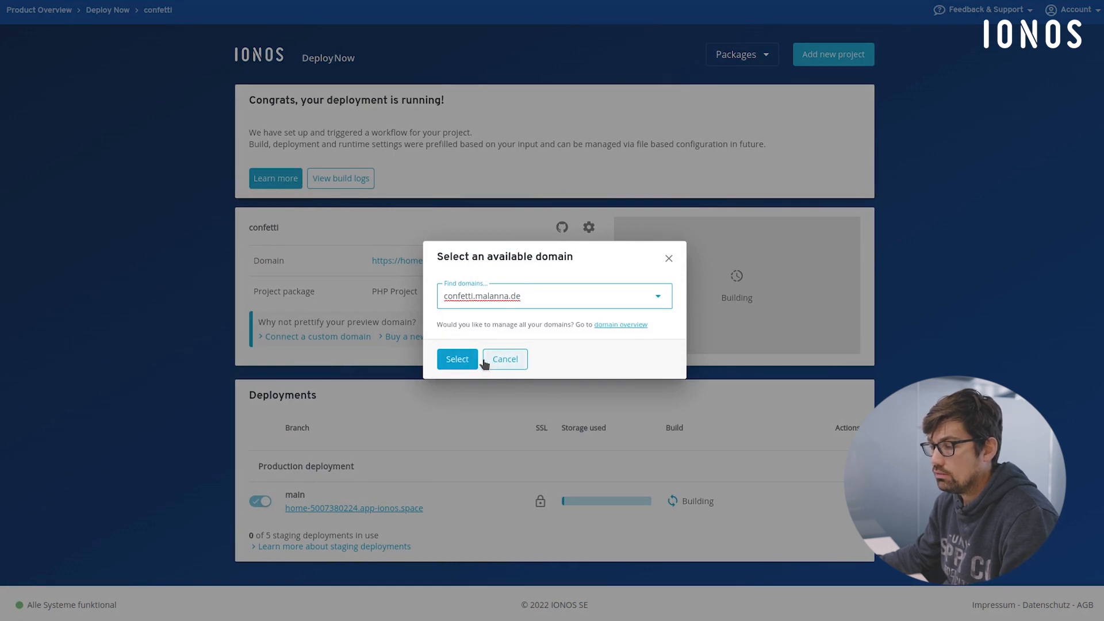
click(457, 359)
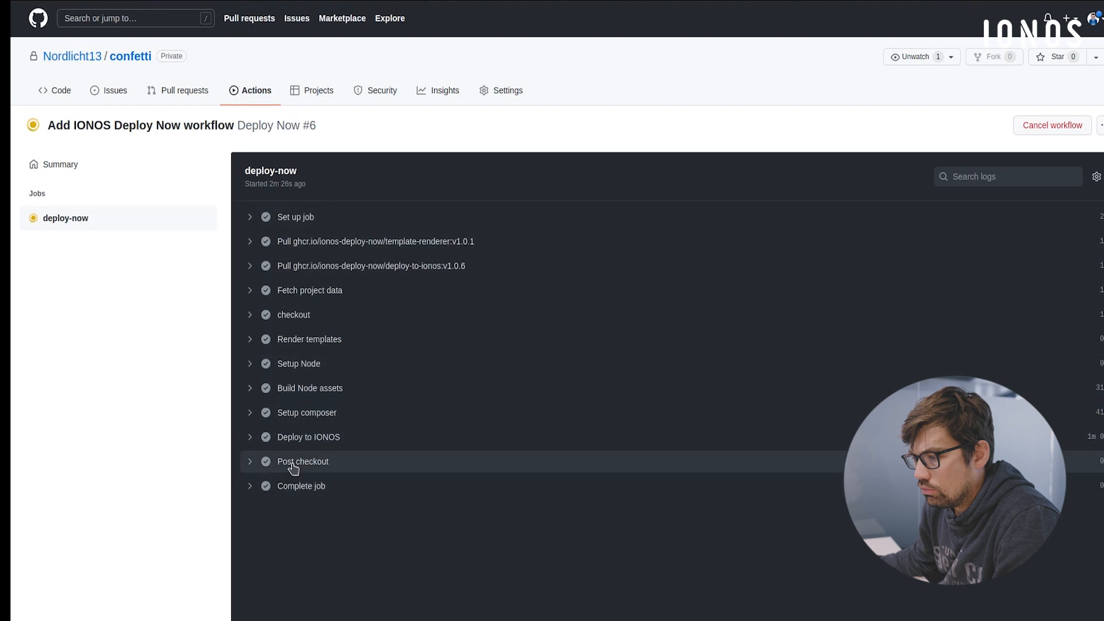
Expand the Deploy to IONOS log of the deploy-now job on GitHub and examine its remote commands and database migrations
click(288, 438)
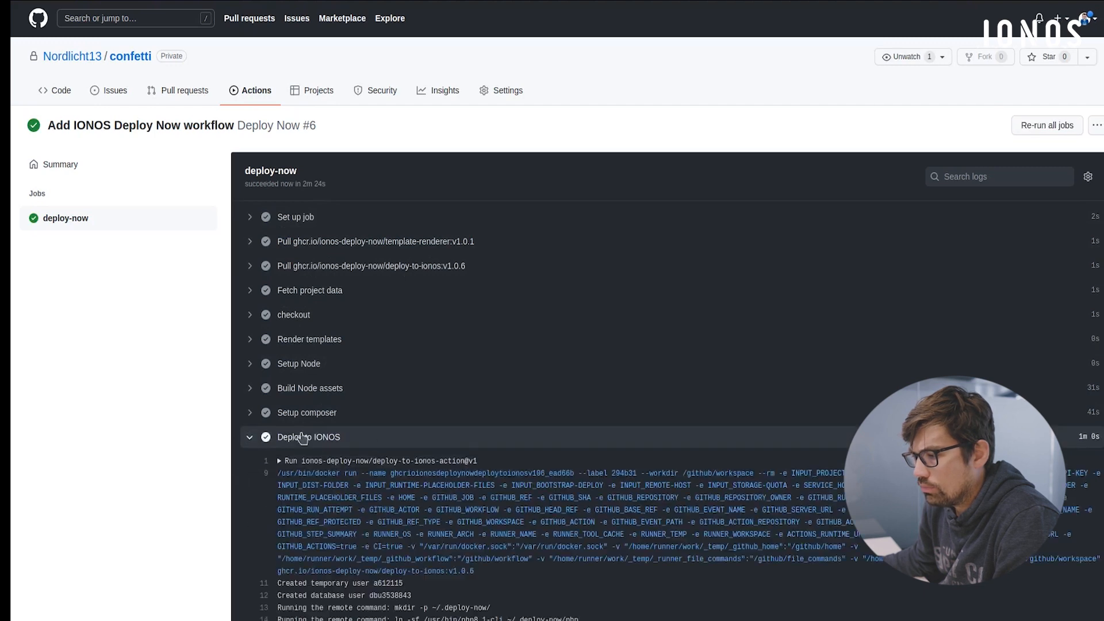
scroll(391, 449, down, 12)
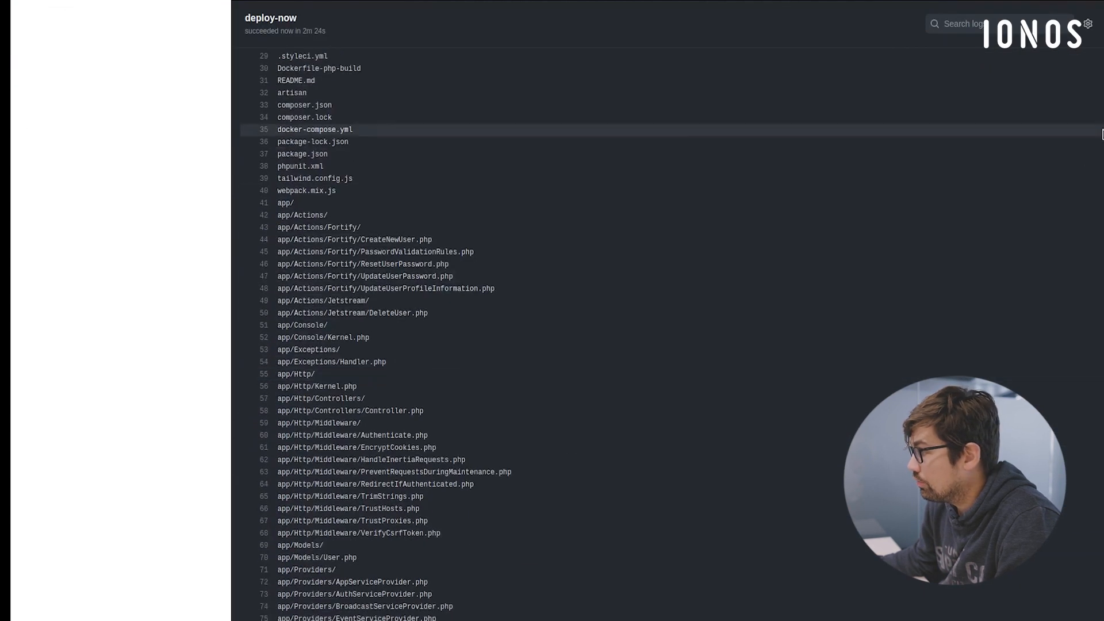
scroll(402, 136, down, 3)
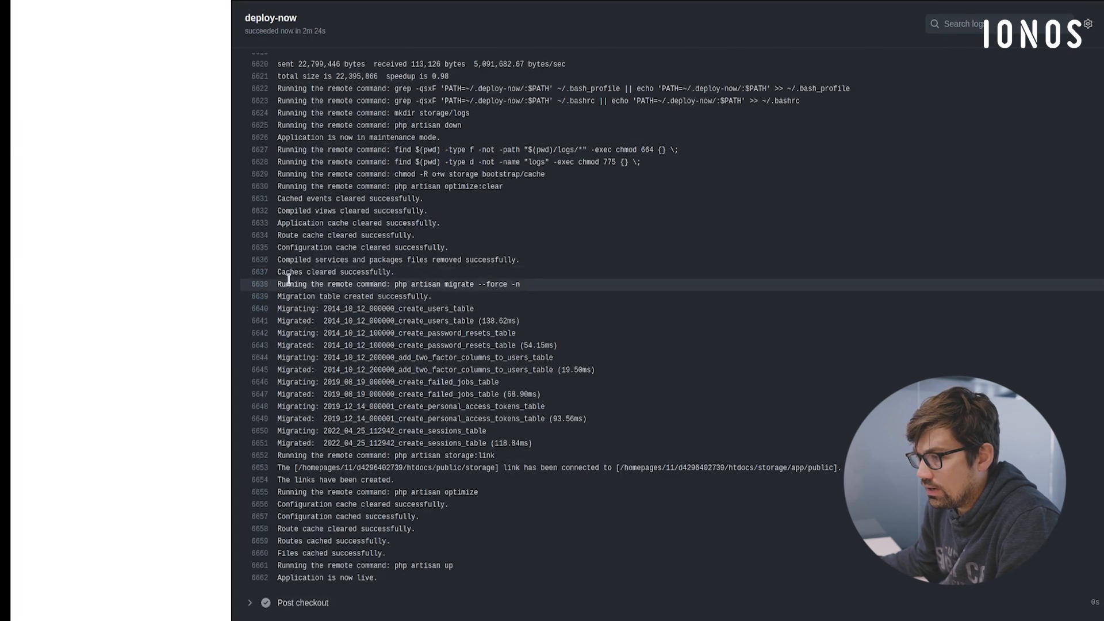
drag(306, 296, 535, 444)
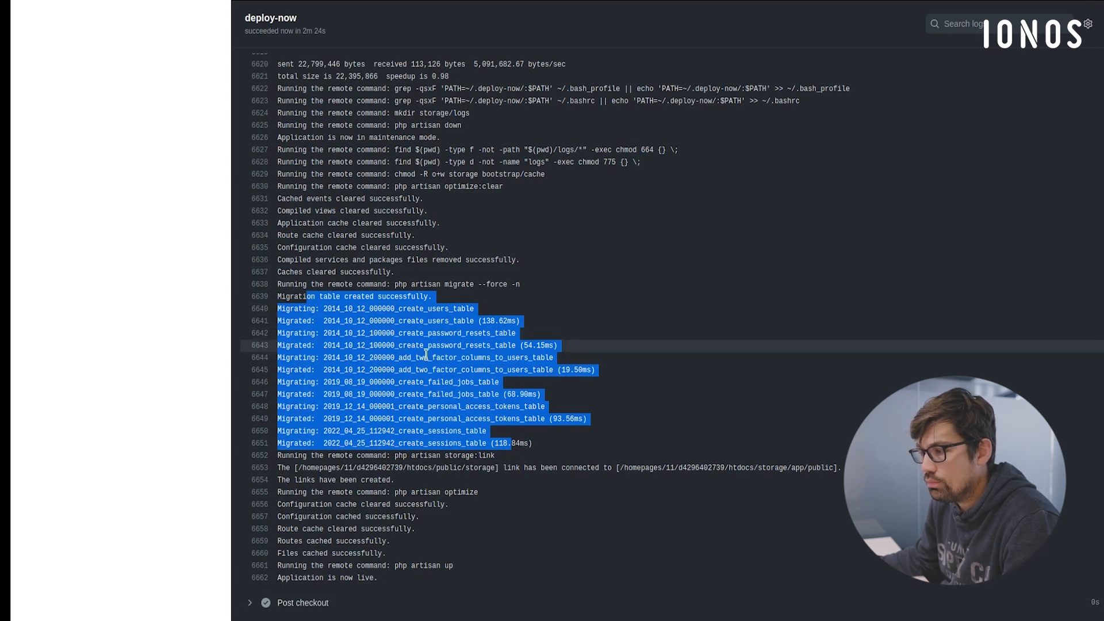
click(446, 394)
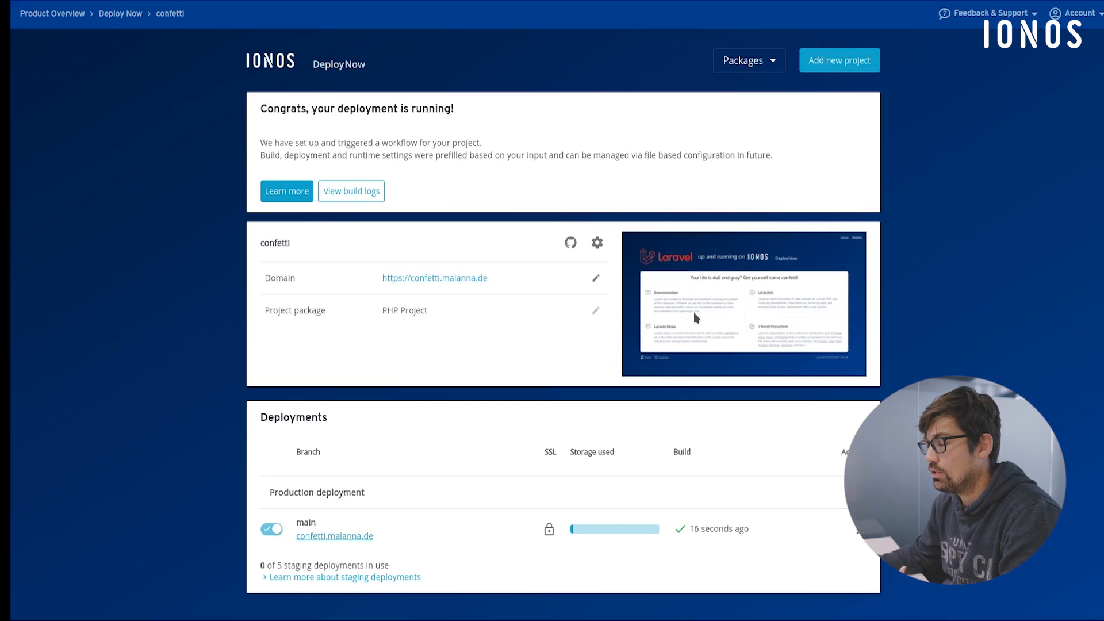
Open the deployed site from the confetti project's domain link and trigger its confetti animation
click(467, 279)
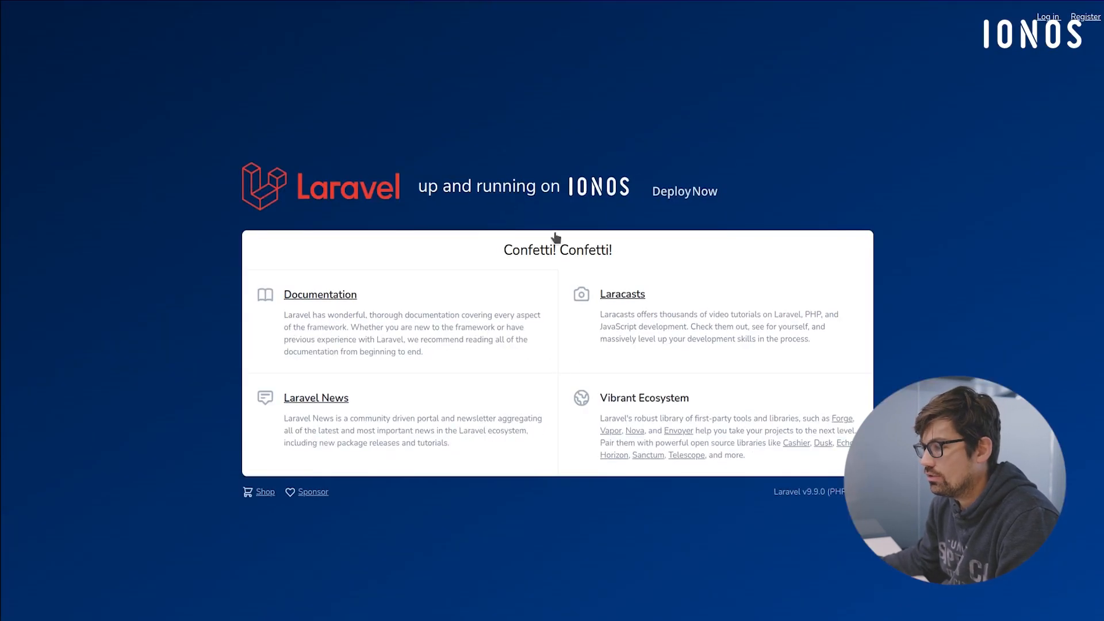
double_click(565, 252)
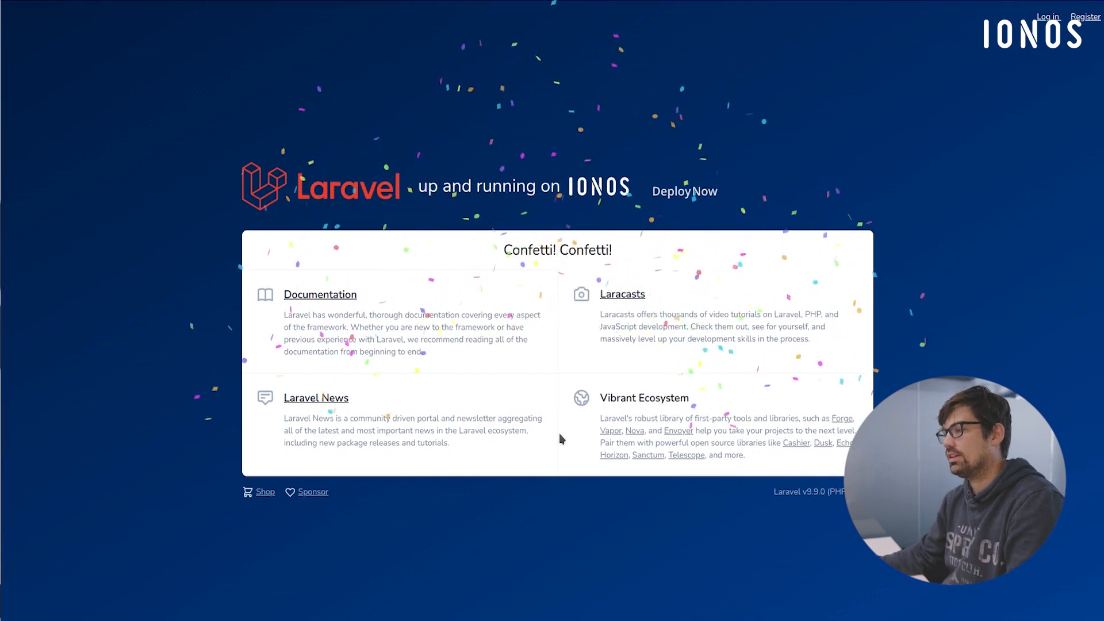